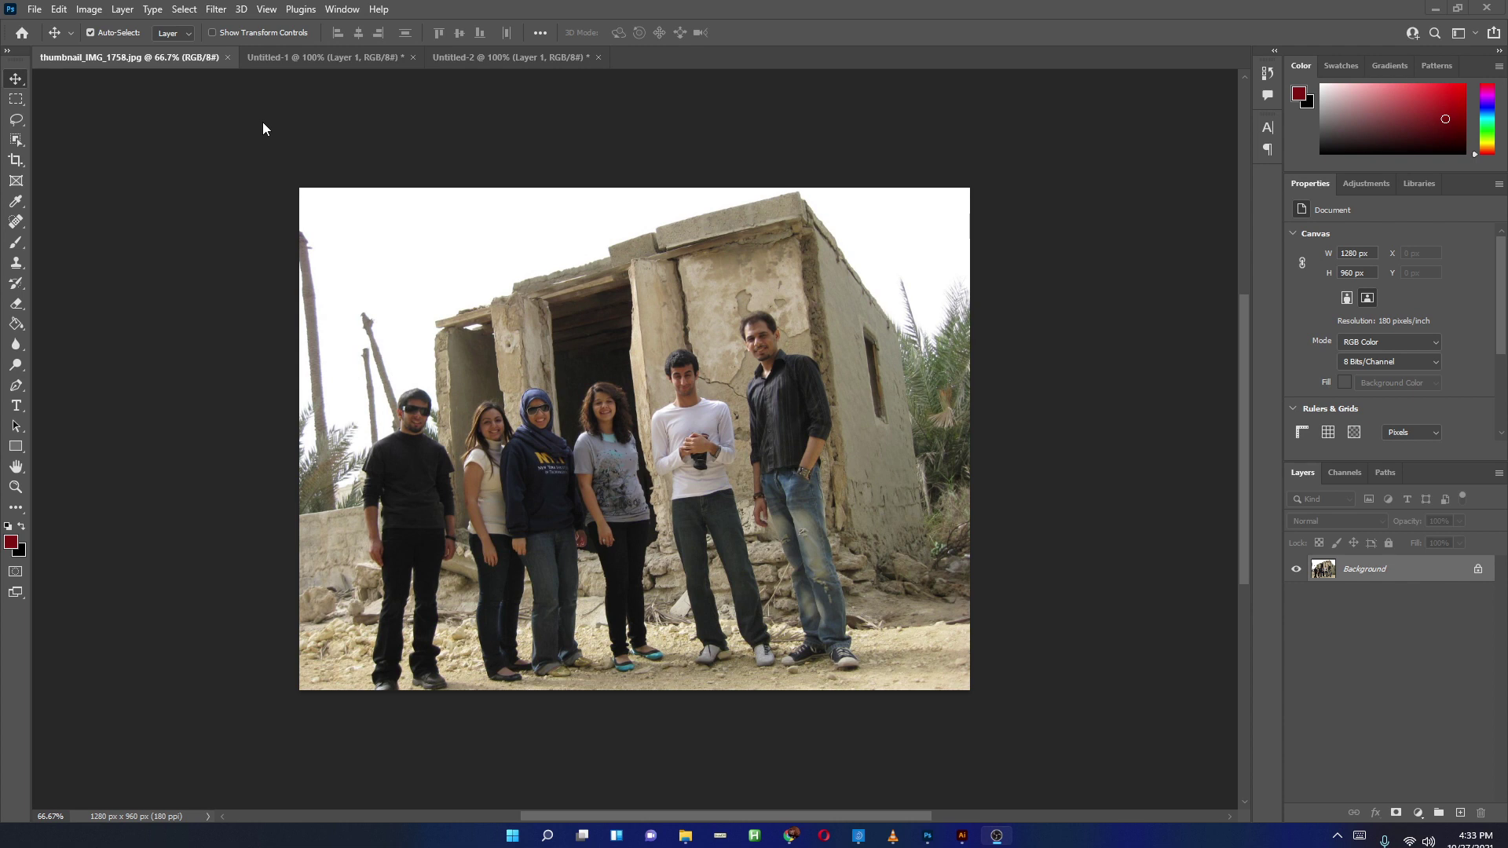
With Object Selection, select the far-right man, add the man in white, then subtract the far-right man.
click(15, 141)
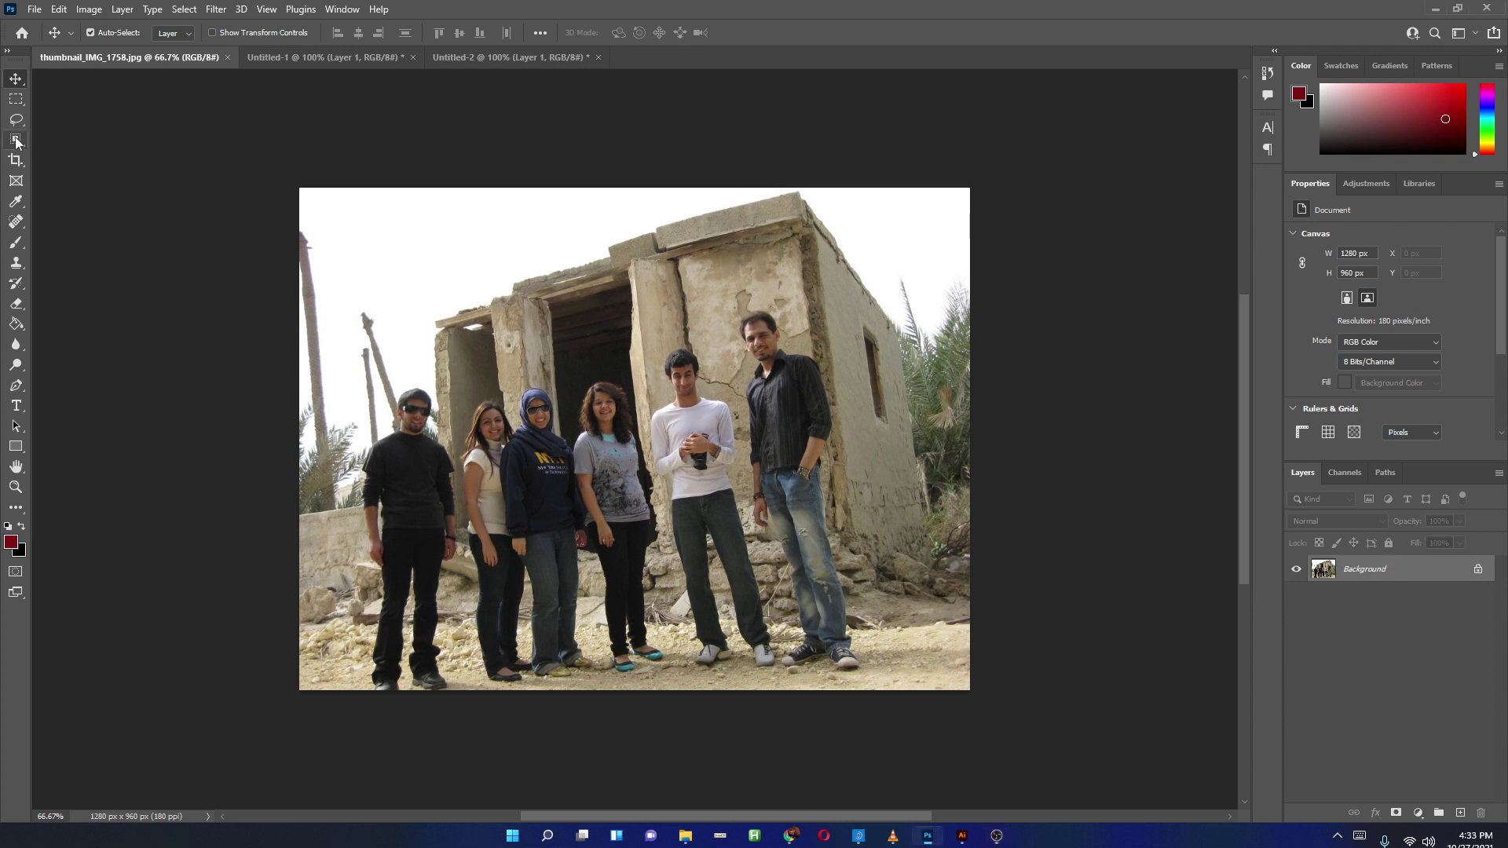
click(16, 142)
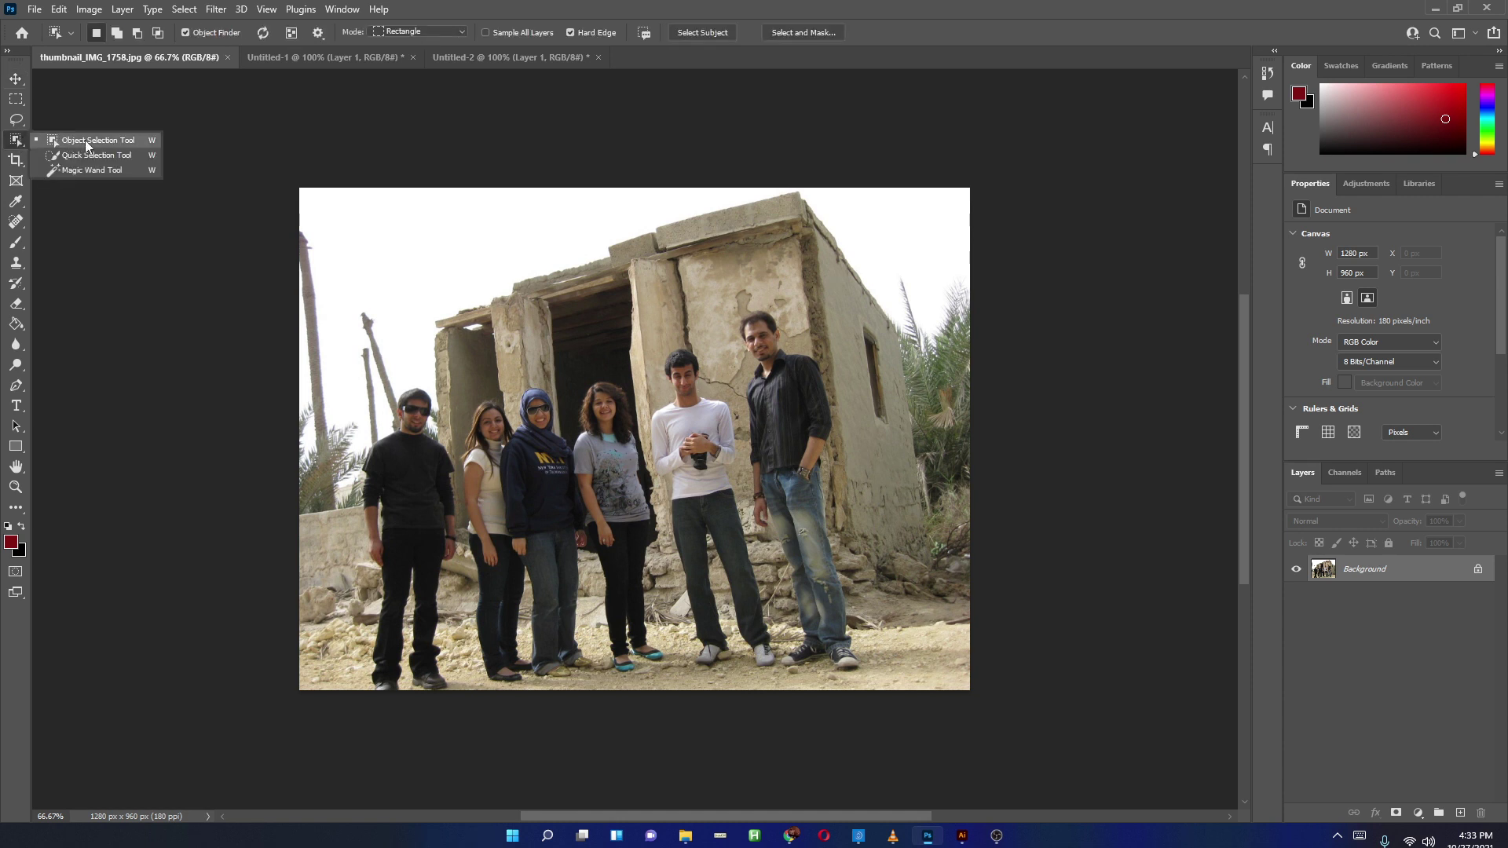
click(88, 145)
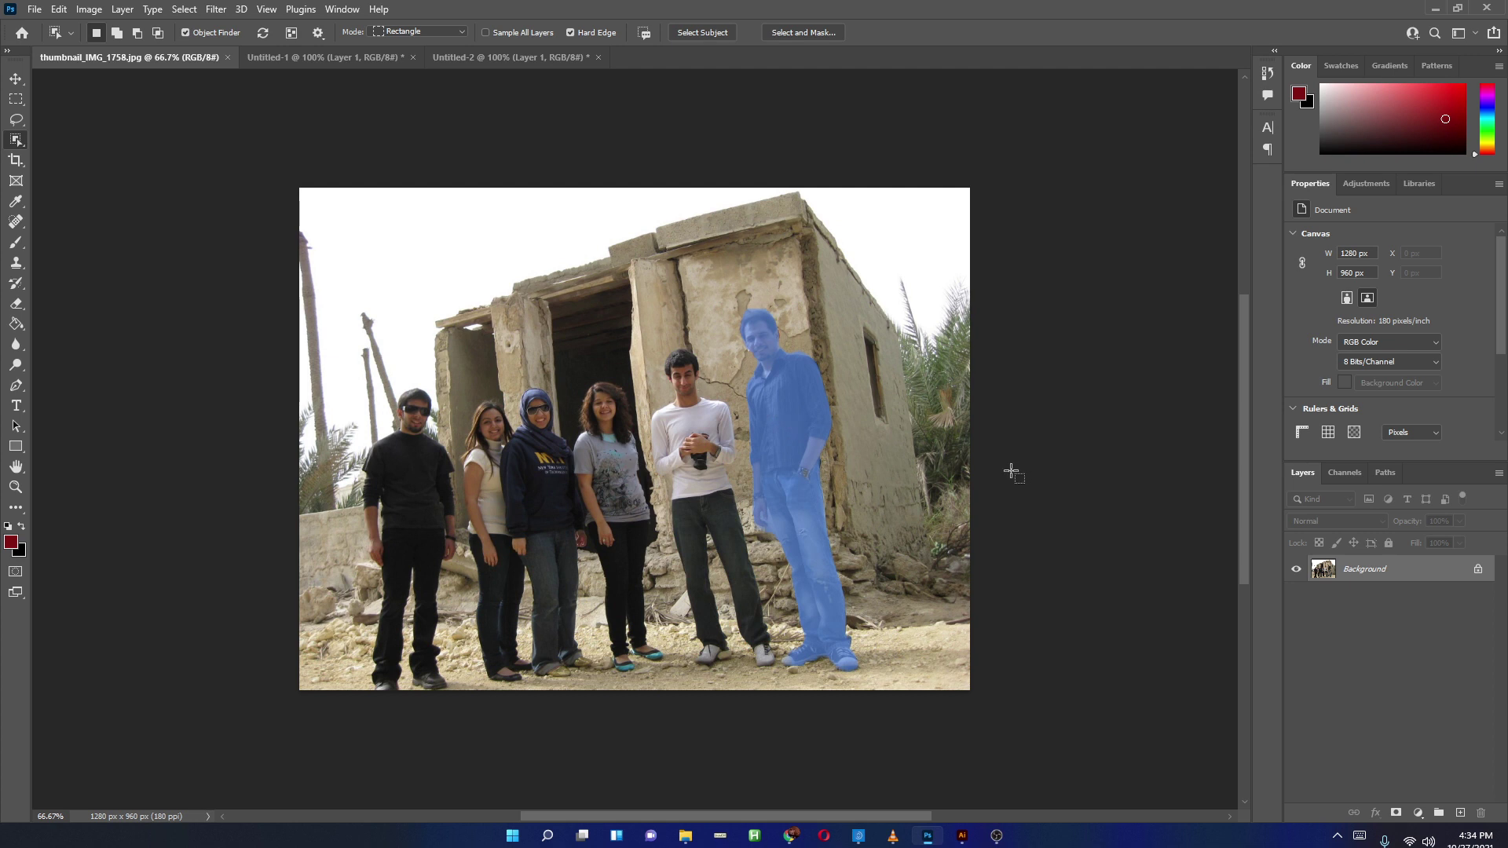
click(823, 630)
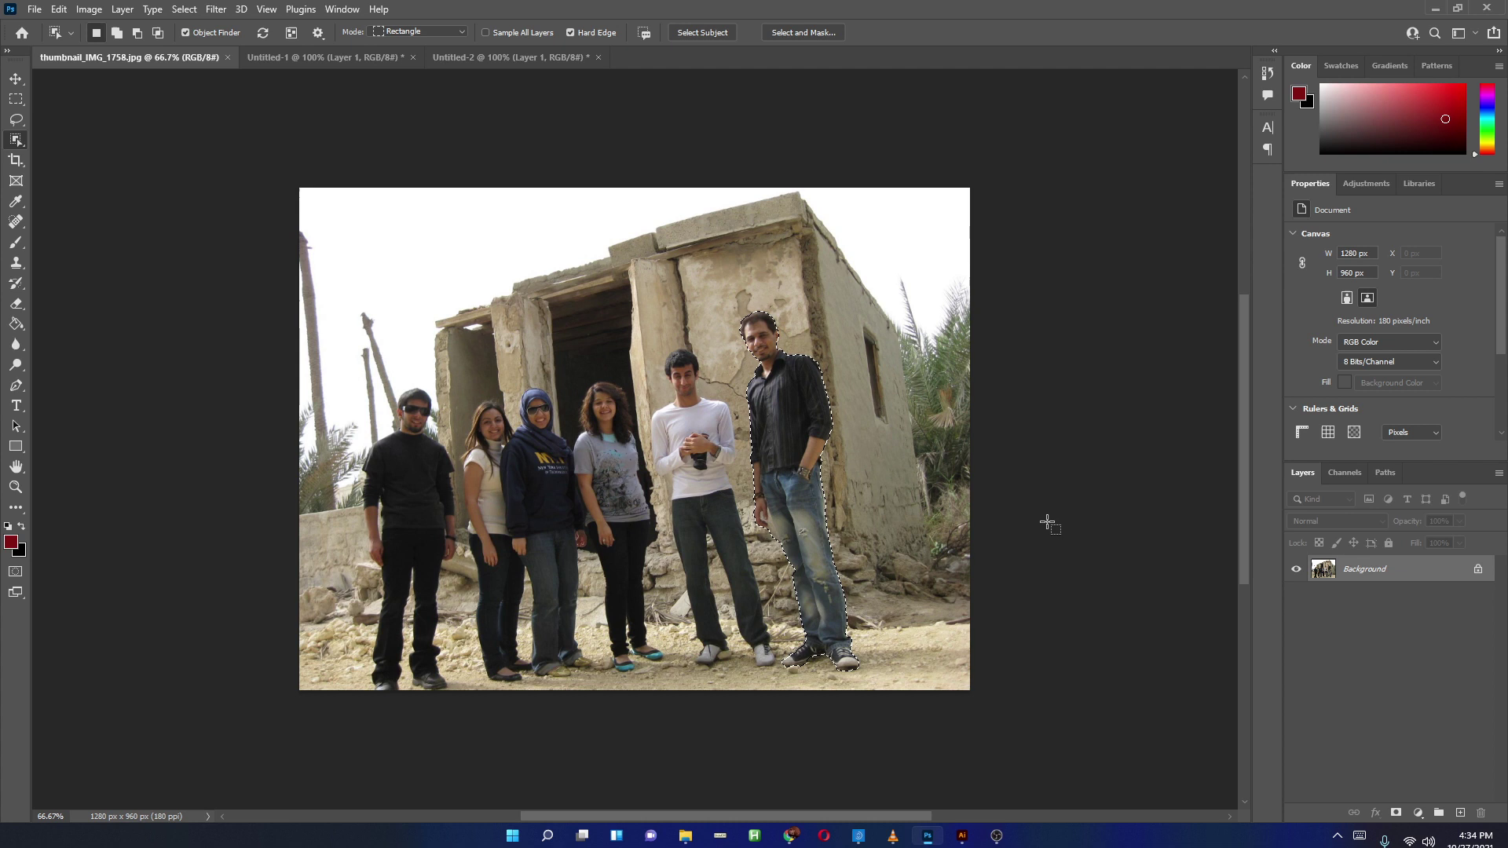
key(shift)
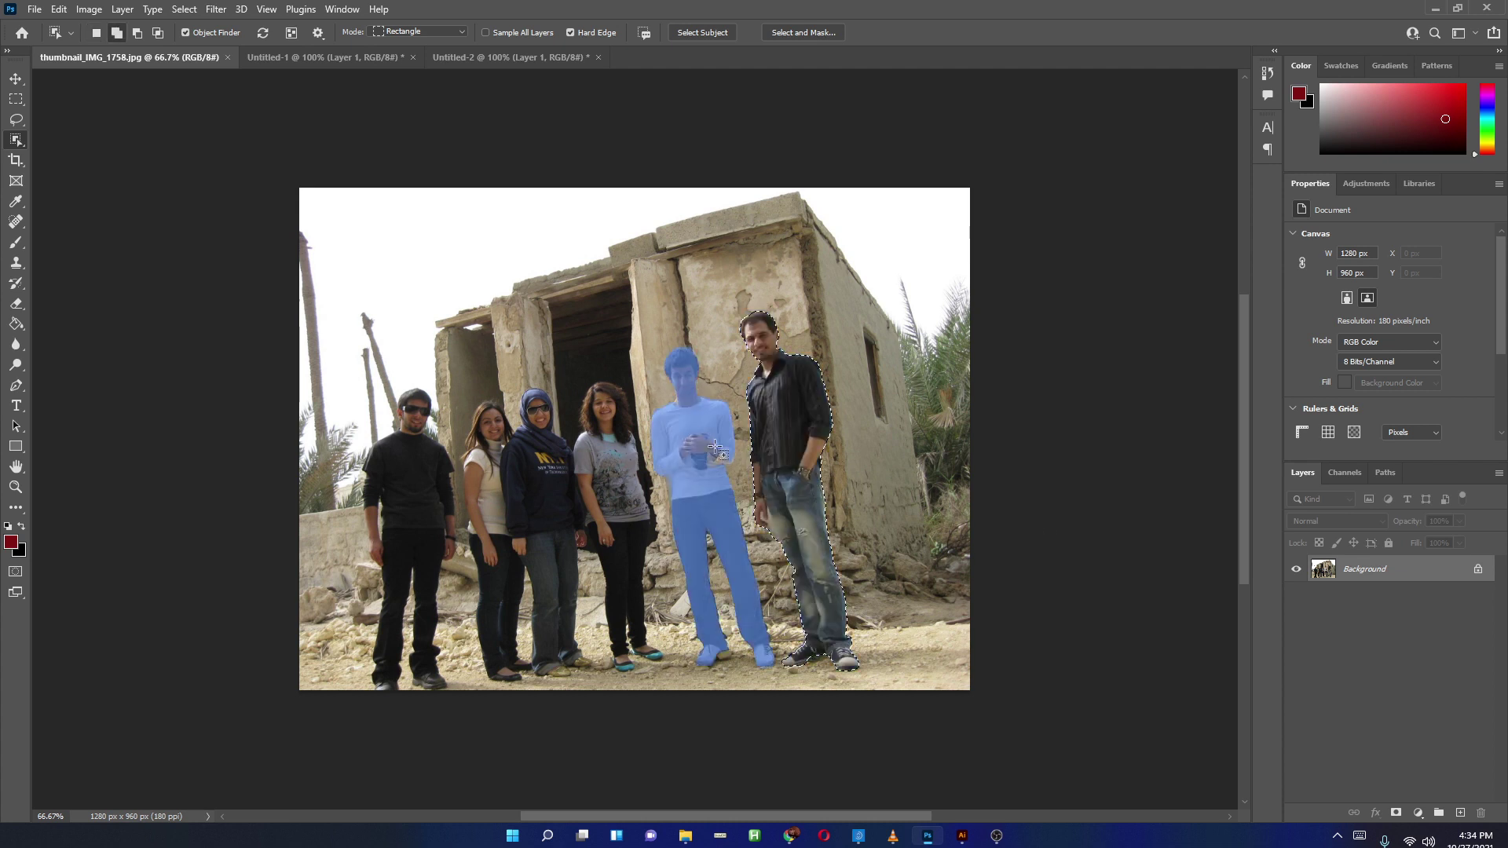
shift+click(709, 537)
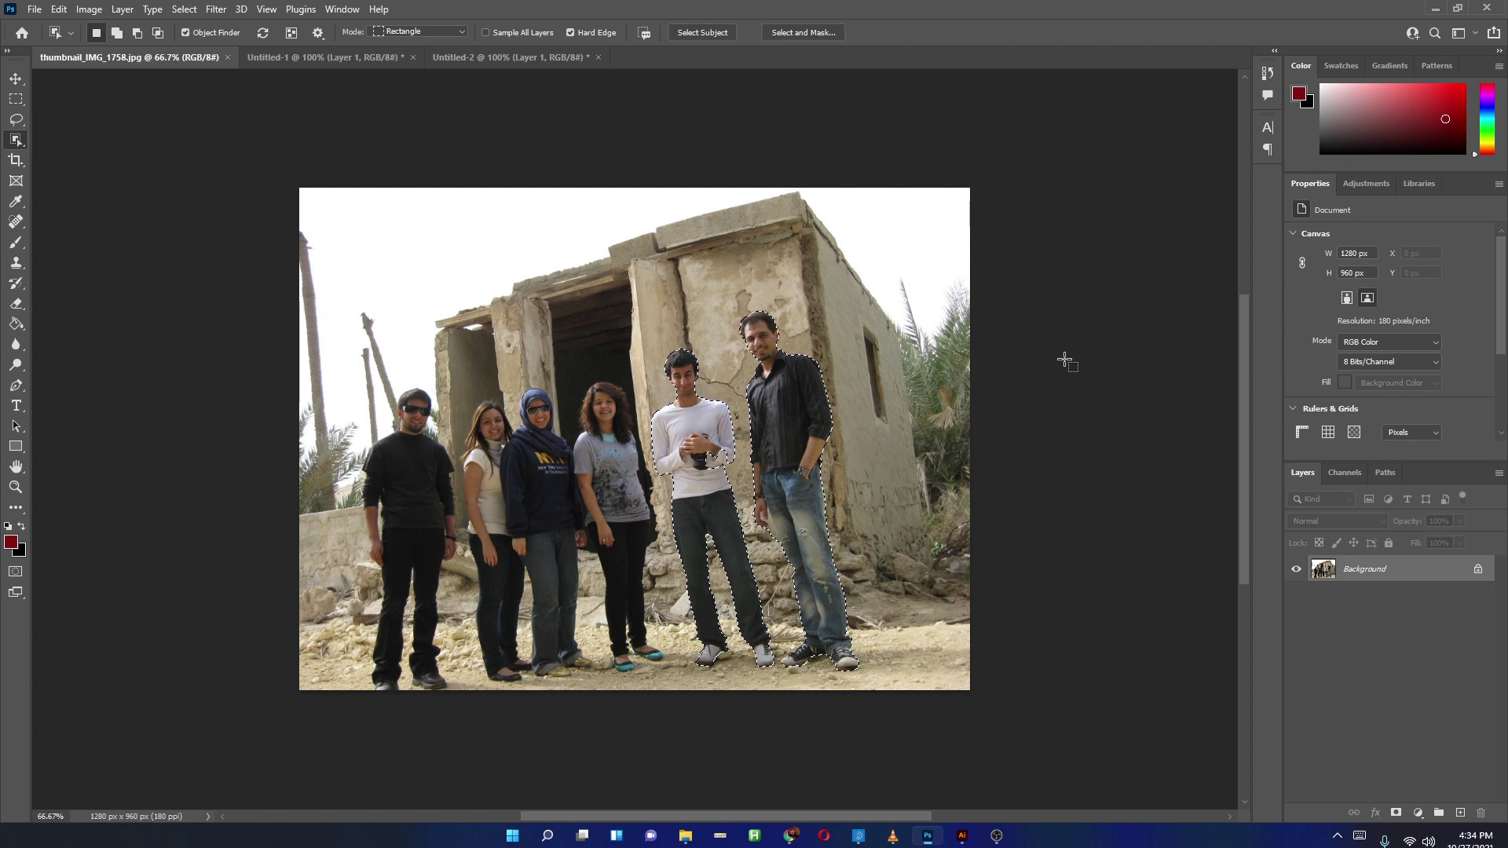
alt+click(777, 411)
Clear the selection and duplicate the Background layer as Background copy.
click(15, 99)
click(464, 115)
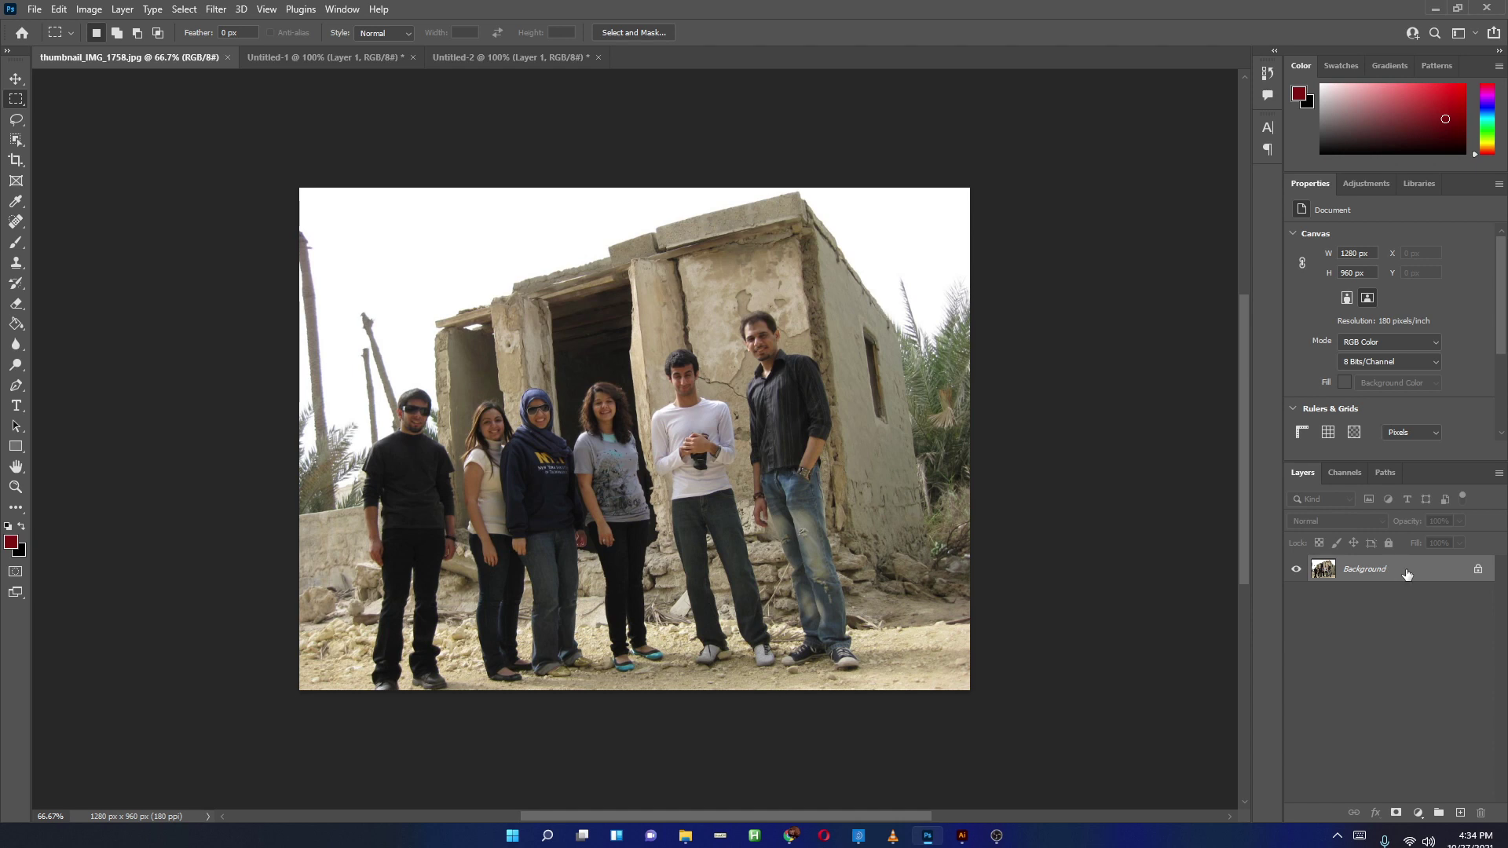
drag(1409, 571, 1458, 806)
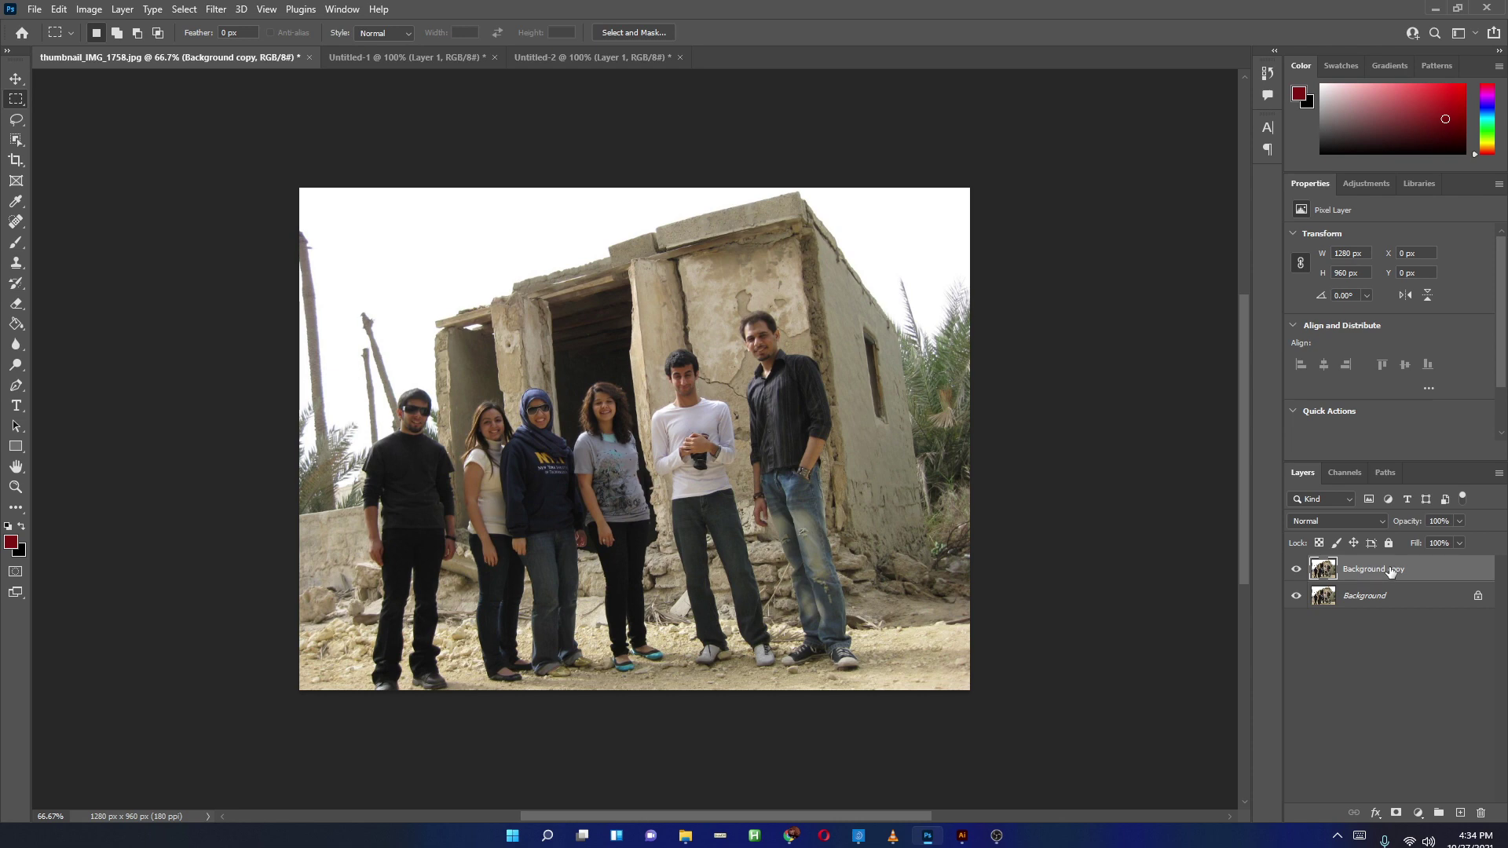
right_click(1390, 572)
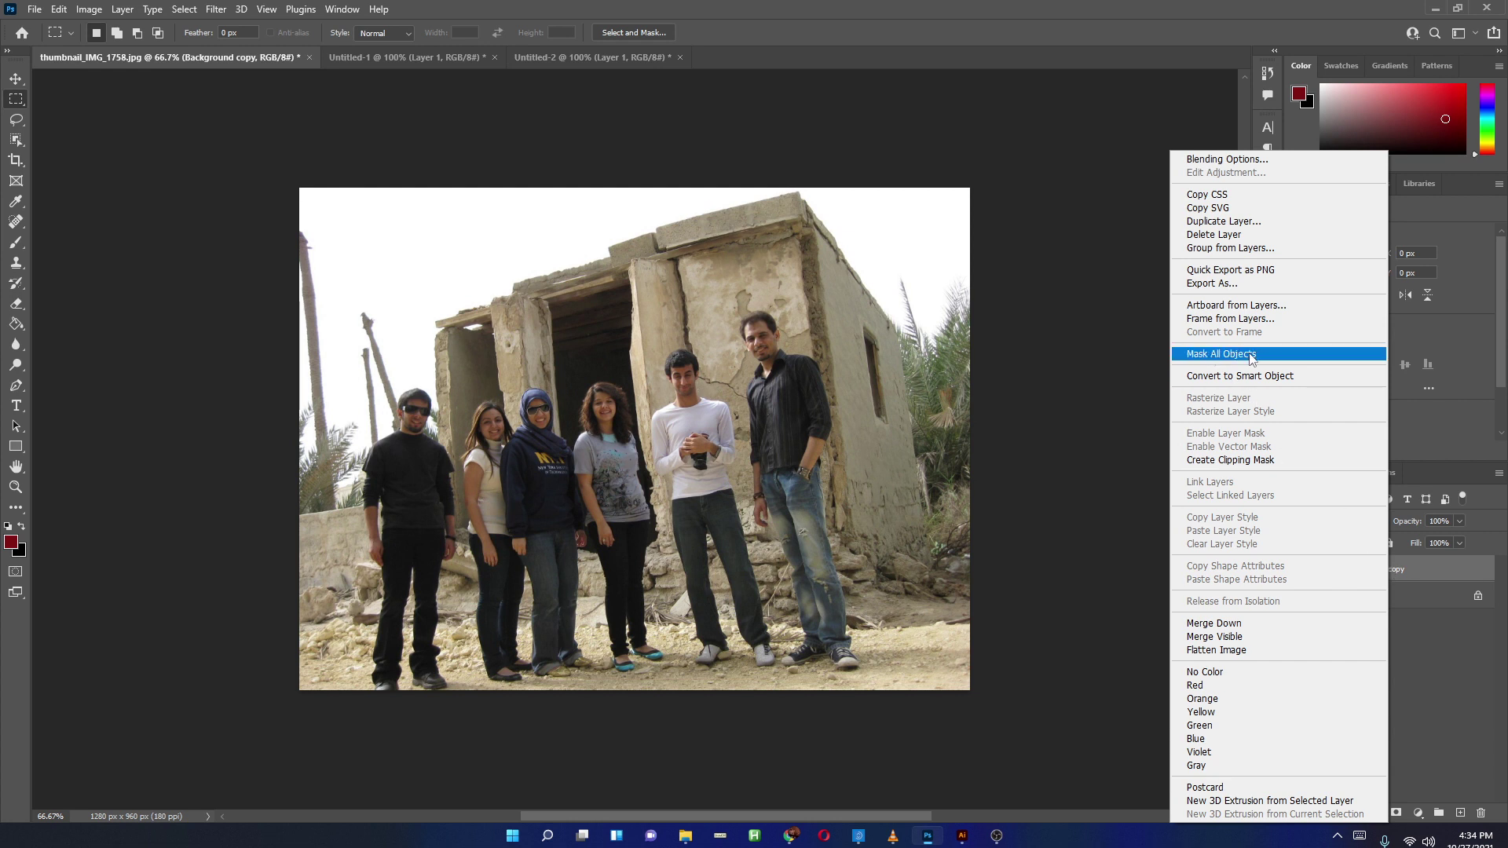
click(104, 35)
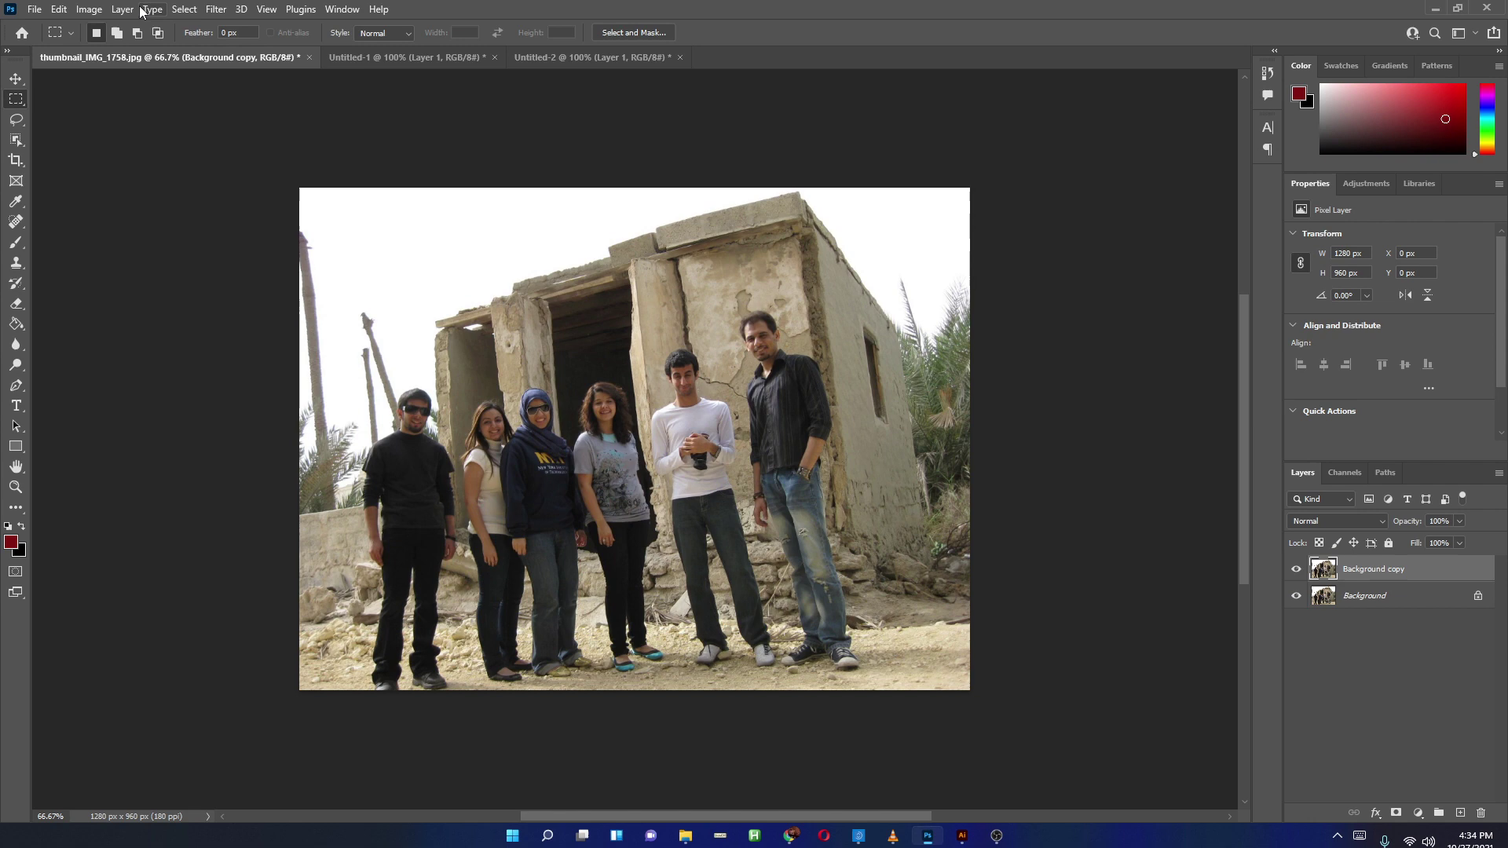
Split Background copy into six per-person masked layers with Layer > Mask All Objects.
click(145, 10)
mouse_move(126, 11)
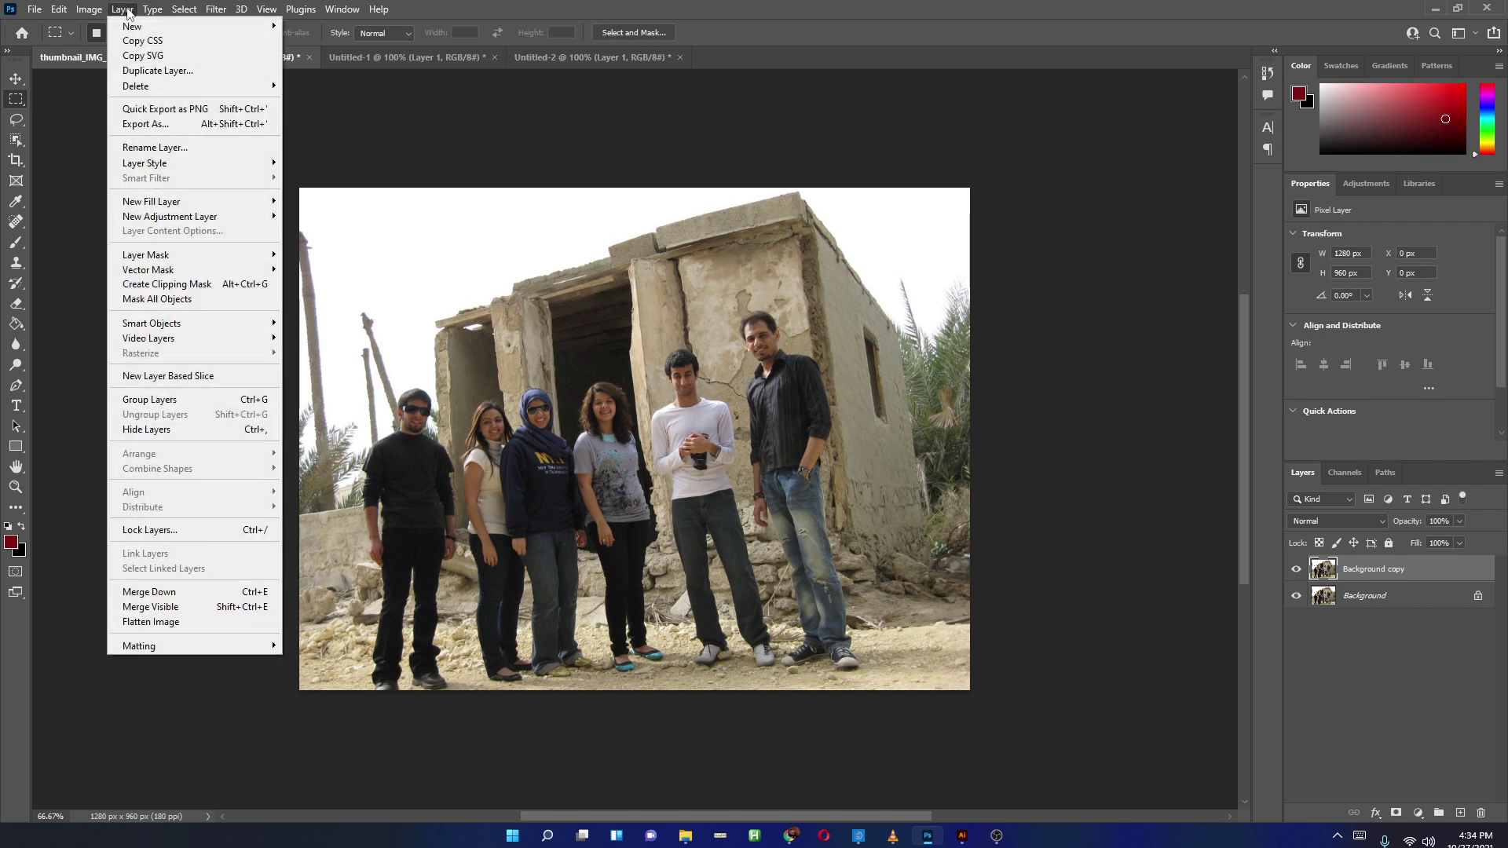
click(164, 307)
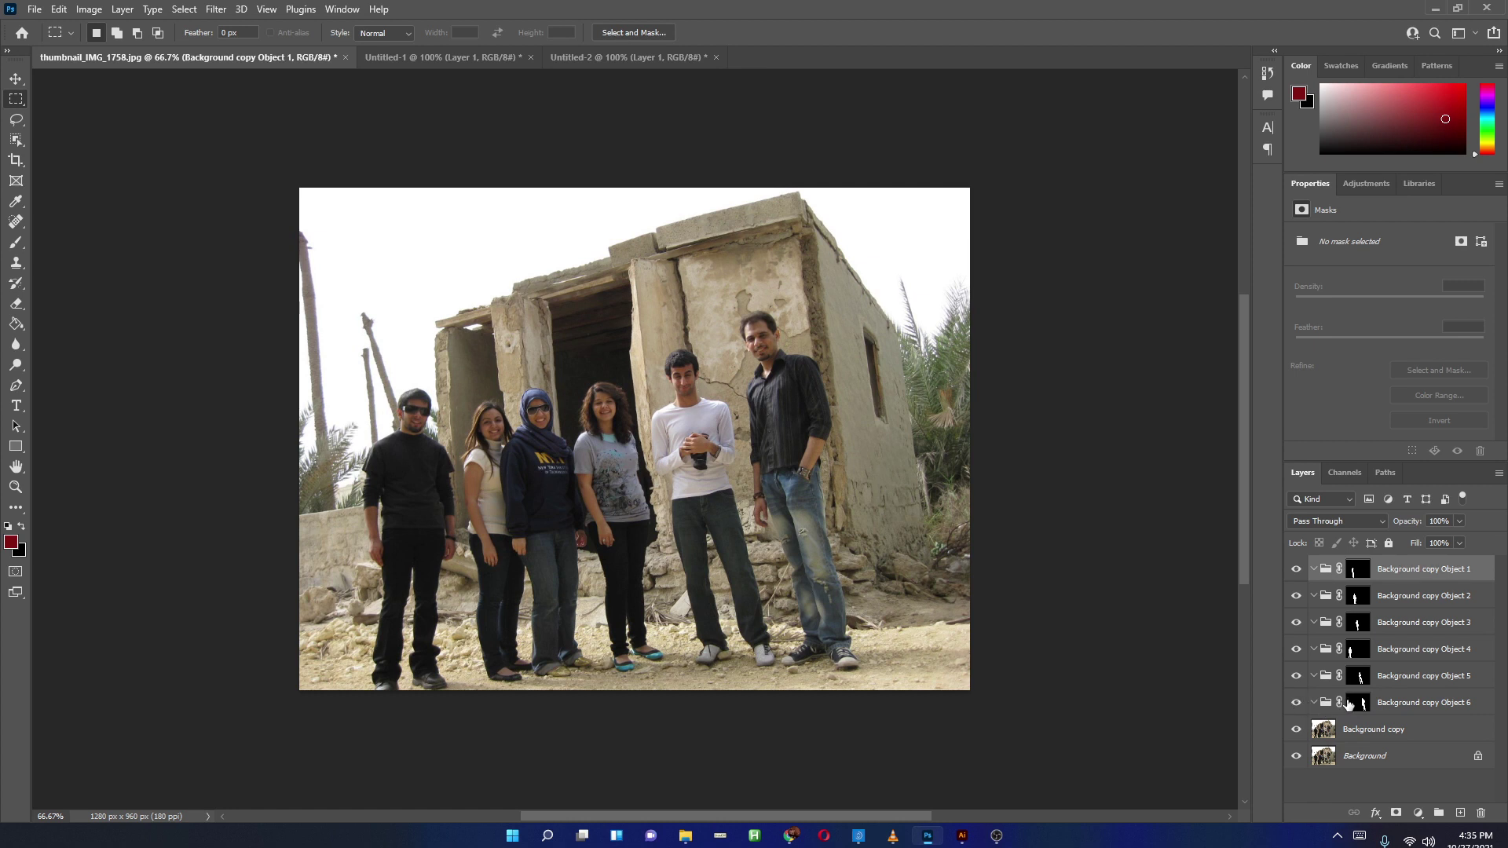
Add a Levels adjustment on Object 4's mask: input 7, 2.75, 207 and output 0–185.
click(1399, 708)
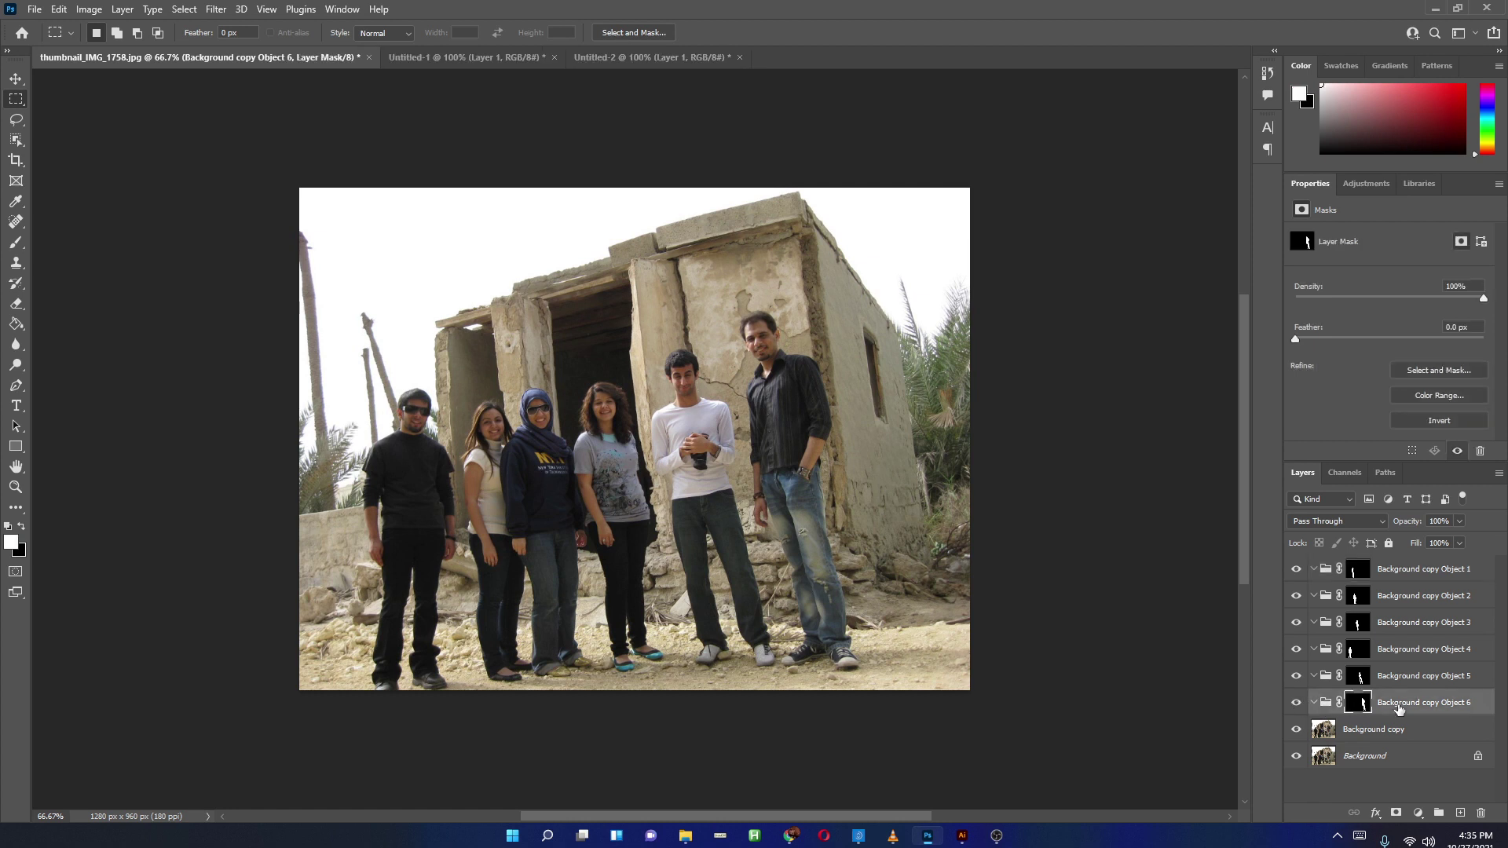
click(1400, 686)
click(1385, 660)
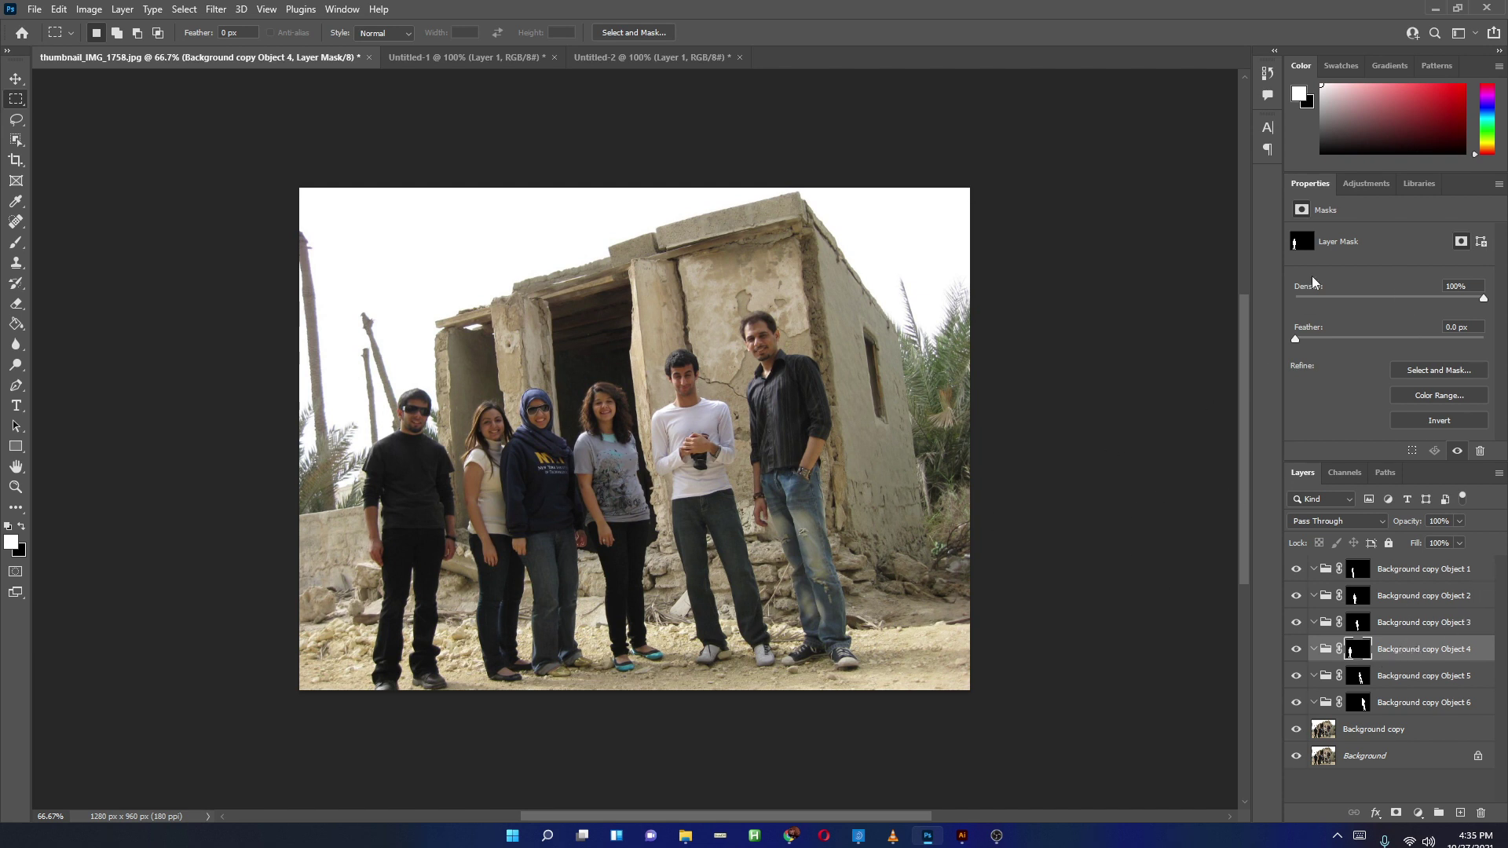
click(1359, 184)
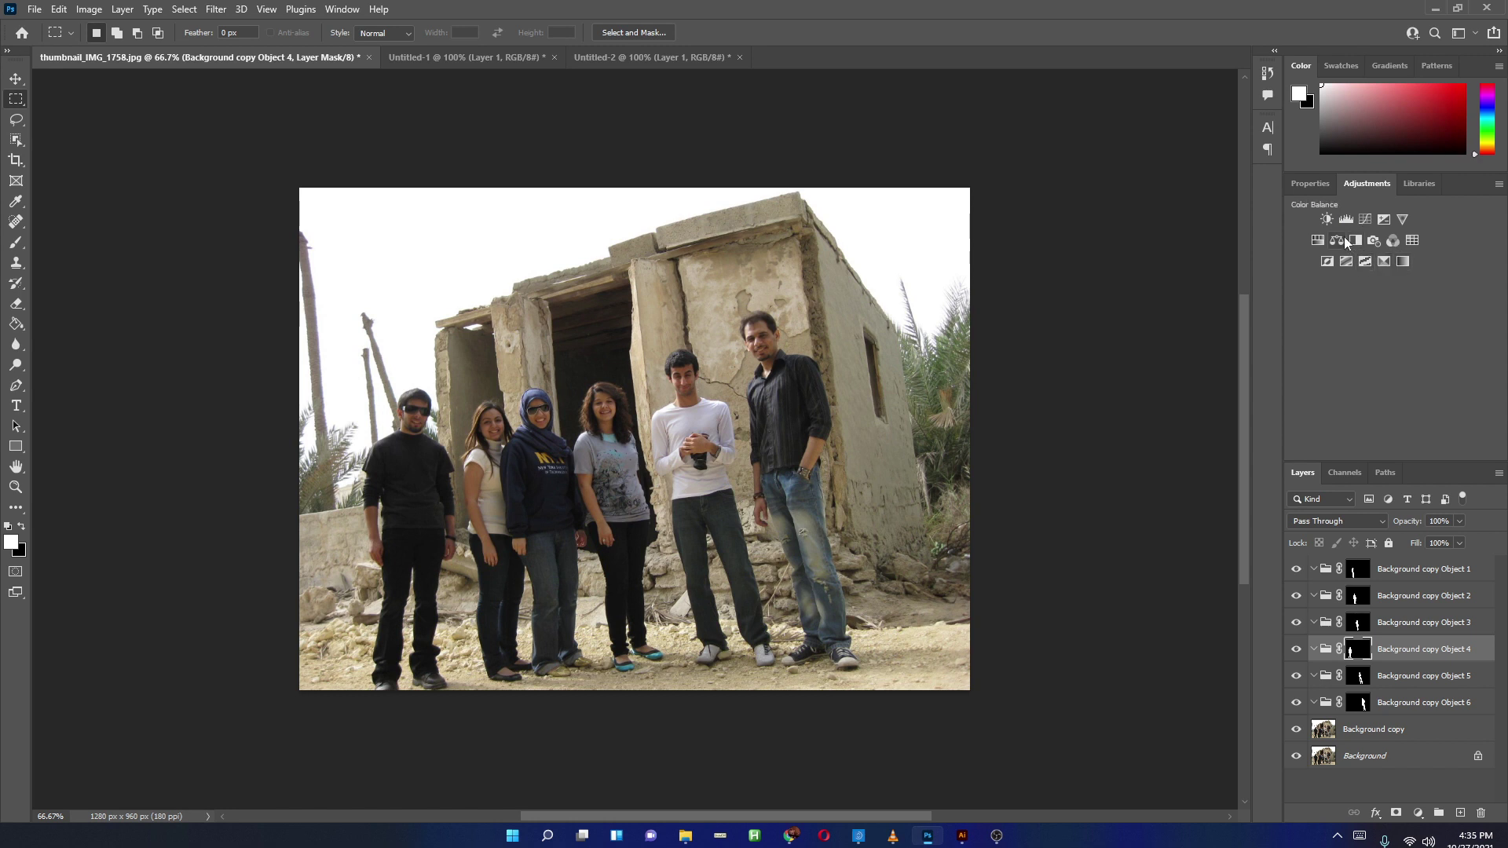
click(1345, 220)
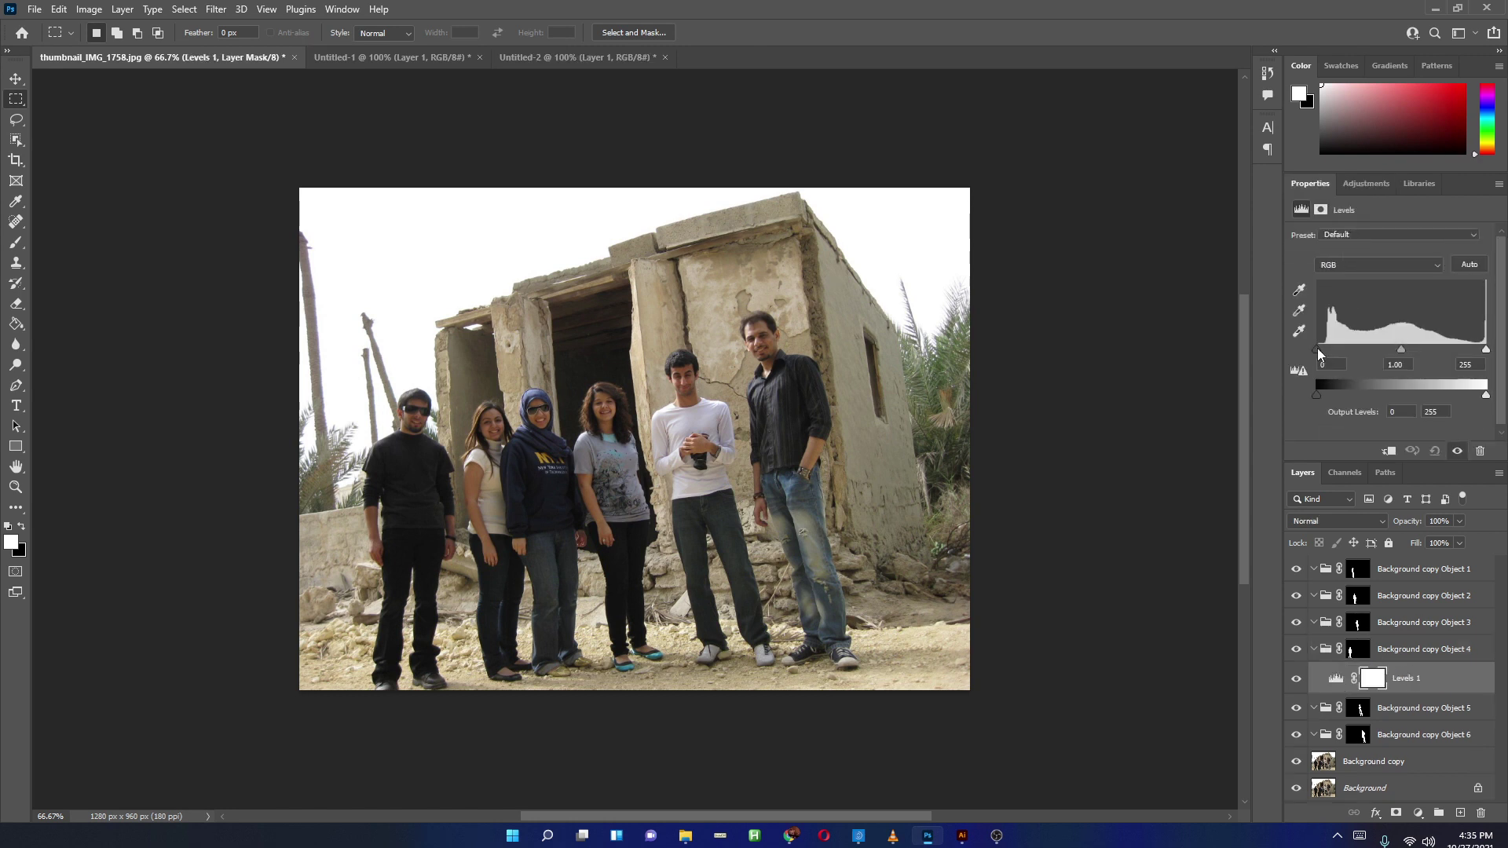
mouse_move(1317, 348)
mouse_down()
mouse_move(1379, 351)
mouse_move(1330, 346)
mouse_move(1370, 346)
mouse_move(1347, 351)
mouse_up()
drag(1486, 351, 1455, 350)
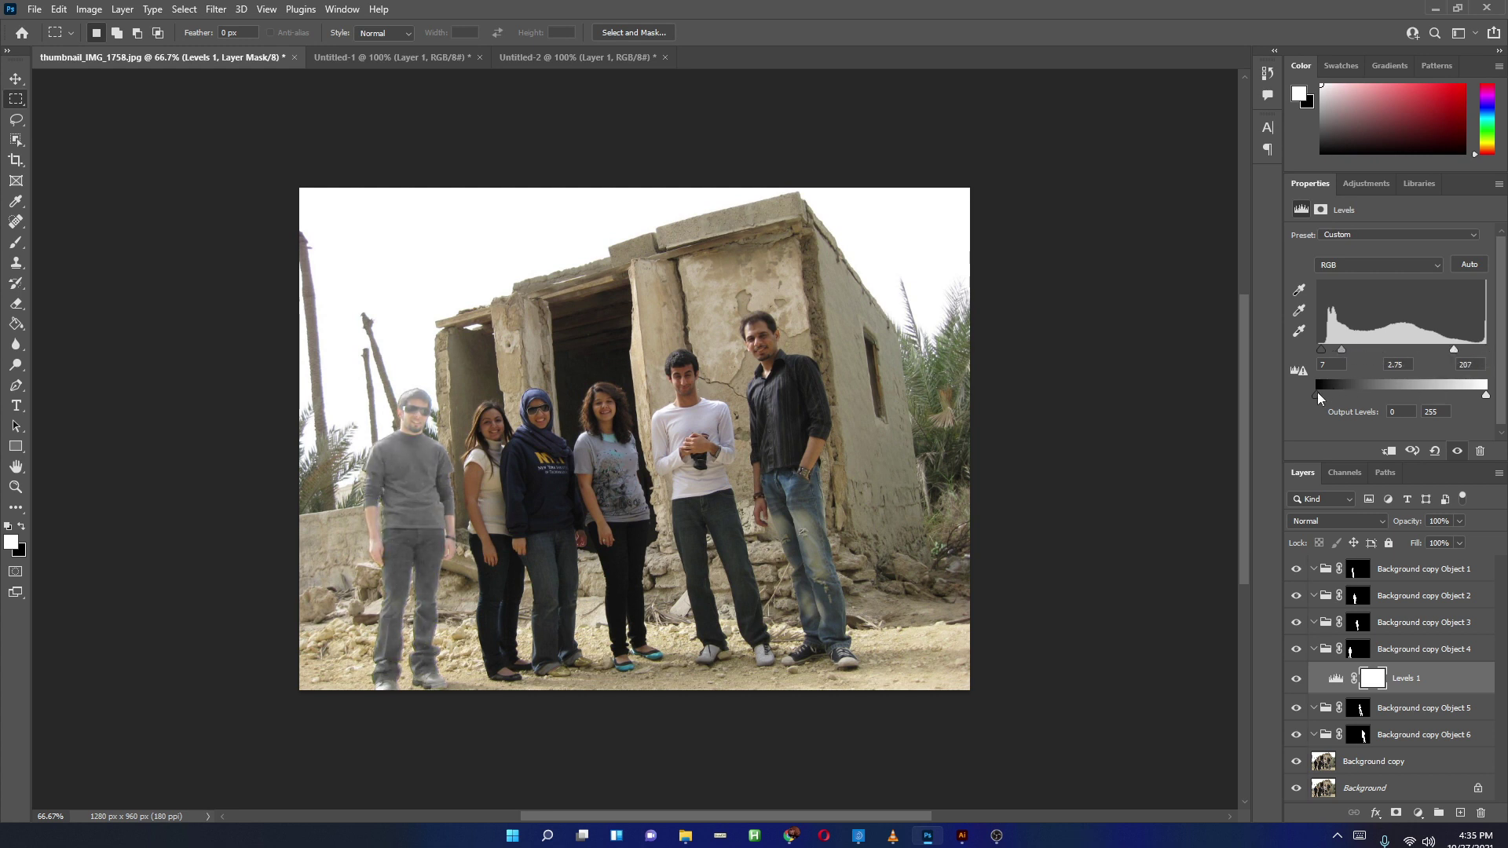
mouse_move(1318, 394)
mouse_down()
mouse_move(1369, 394)
mouse_move(1313, 398)
mouse_up()
drag(1485, 394, 1442, 397)
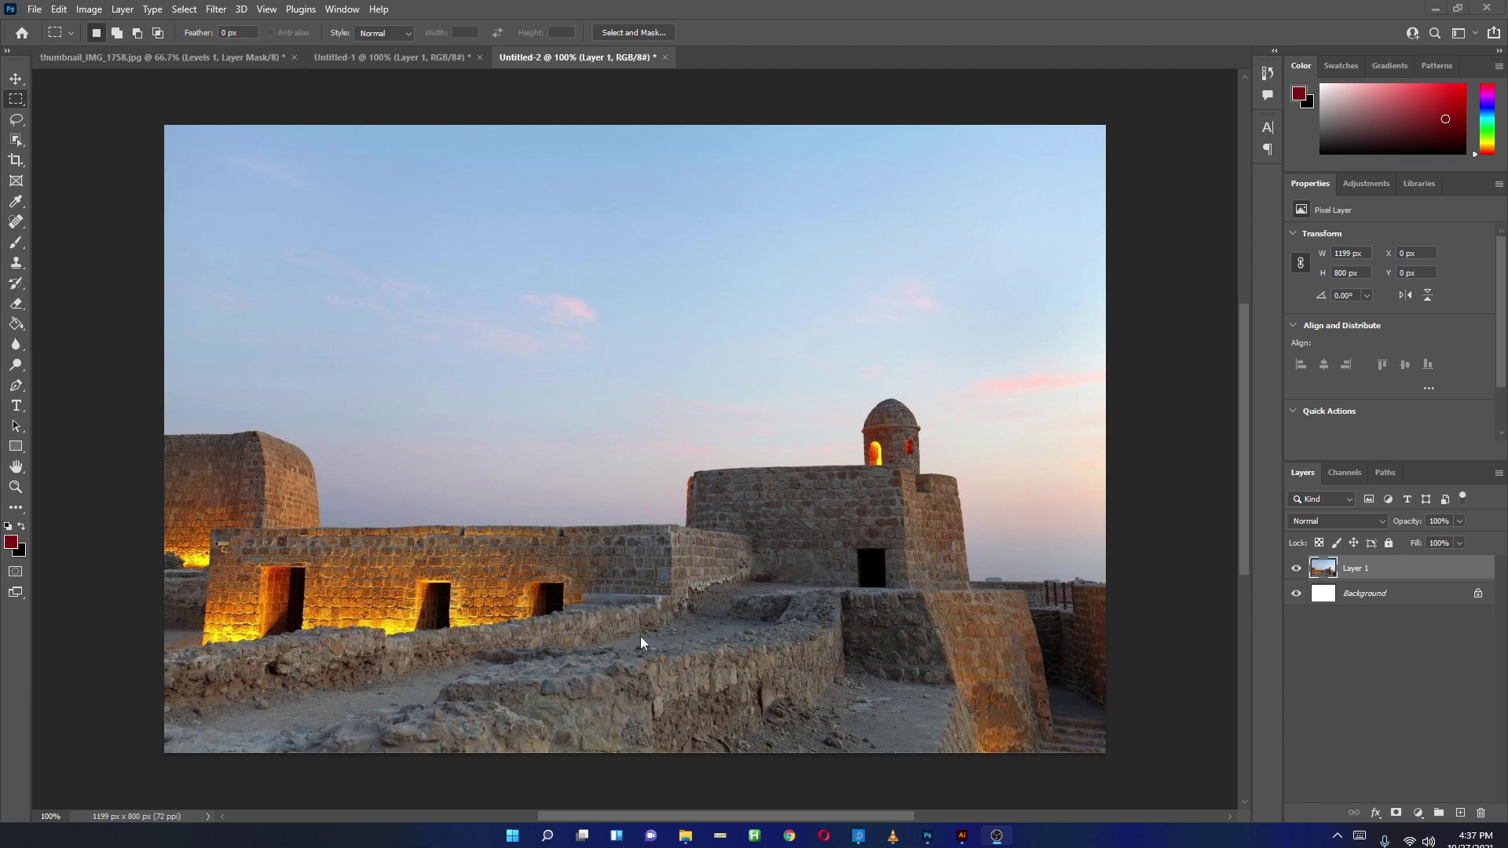
Copy the group photo's Background copy into the fort document and shift it up and left.
click(124, 60)
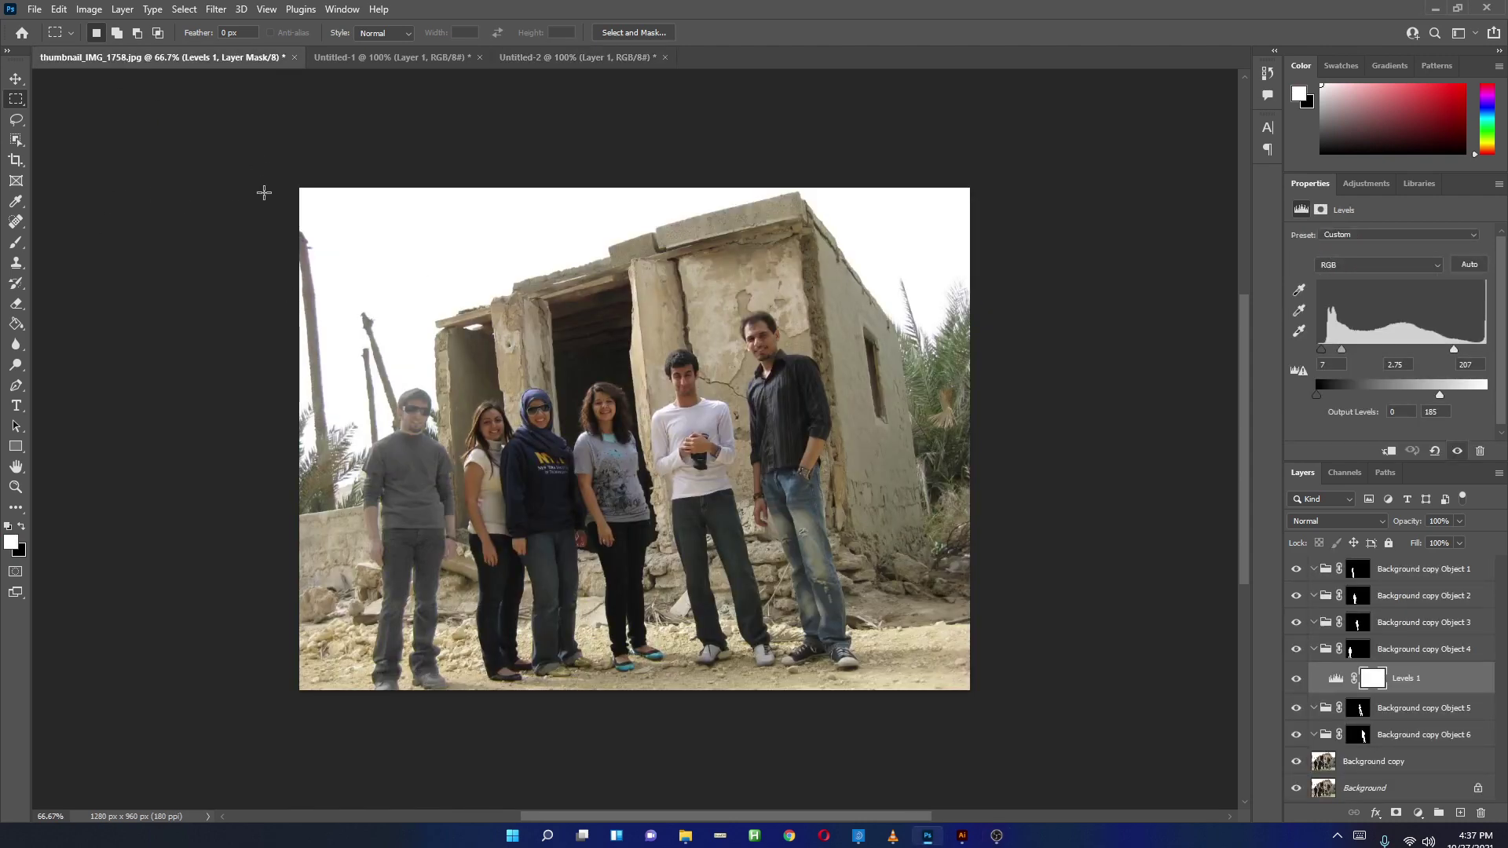
click(1426, 764)
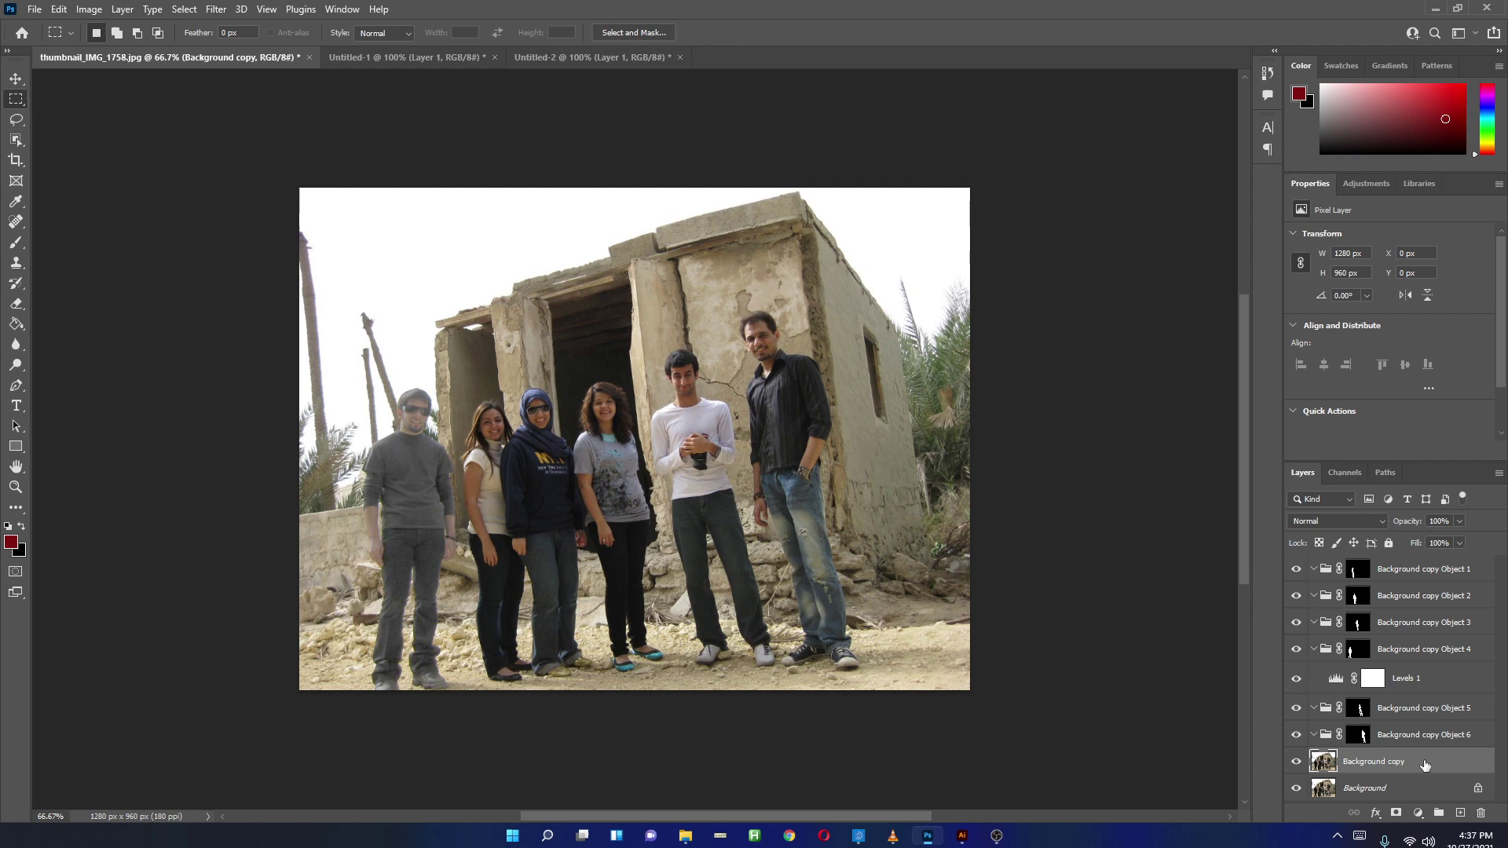
key(ctrl+a)
drag(644, 194, 742, 373)
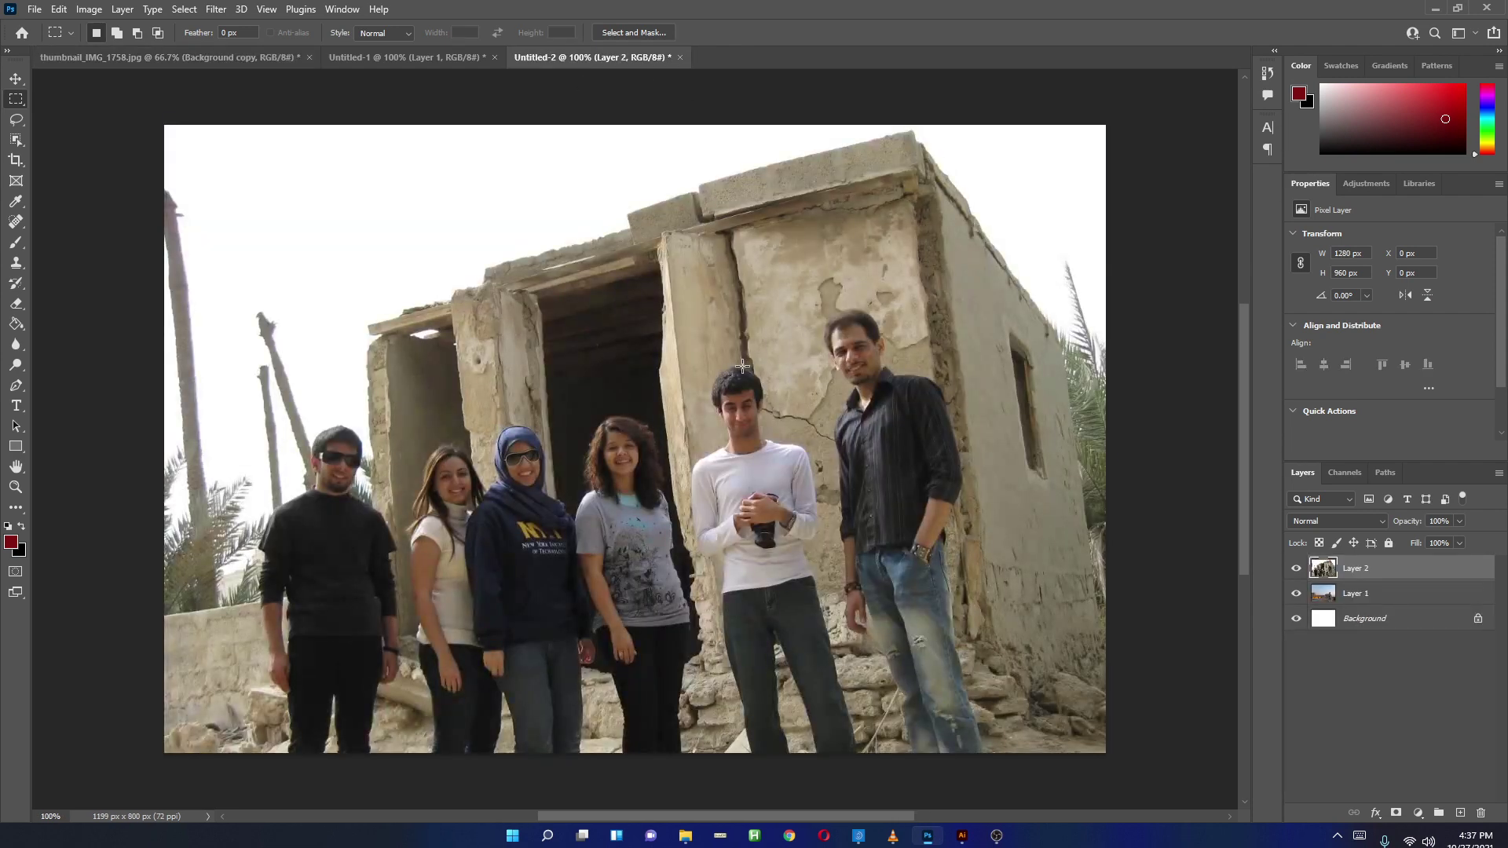
key(v)
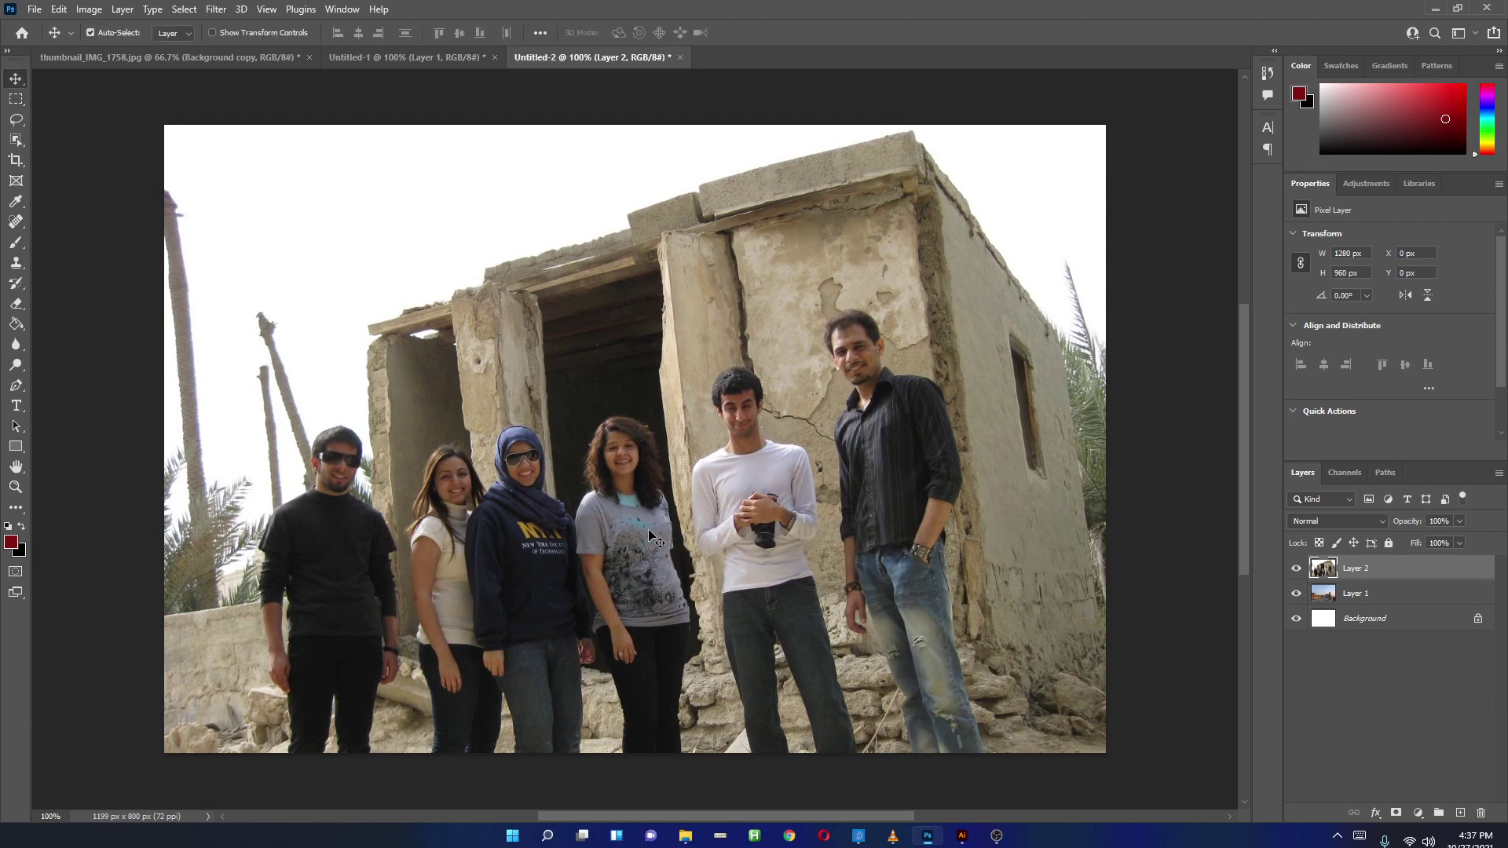
drag(652, 529, 643, 402)
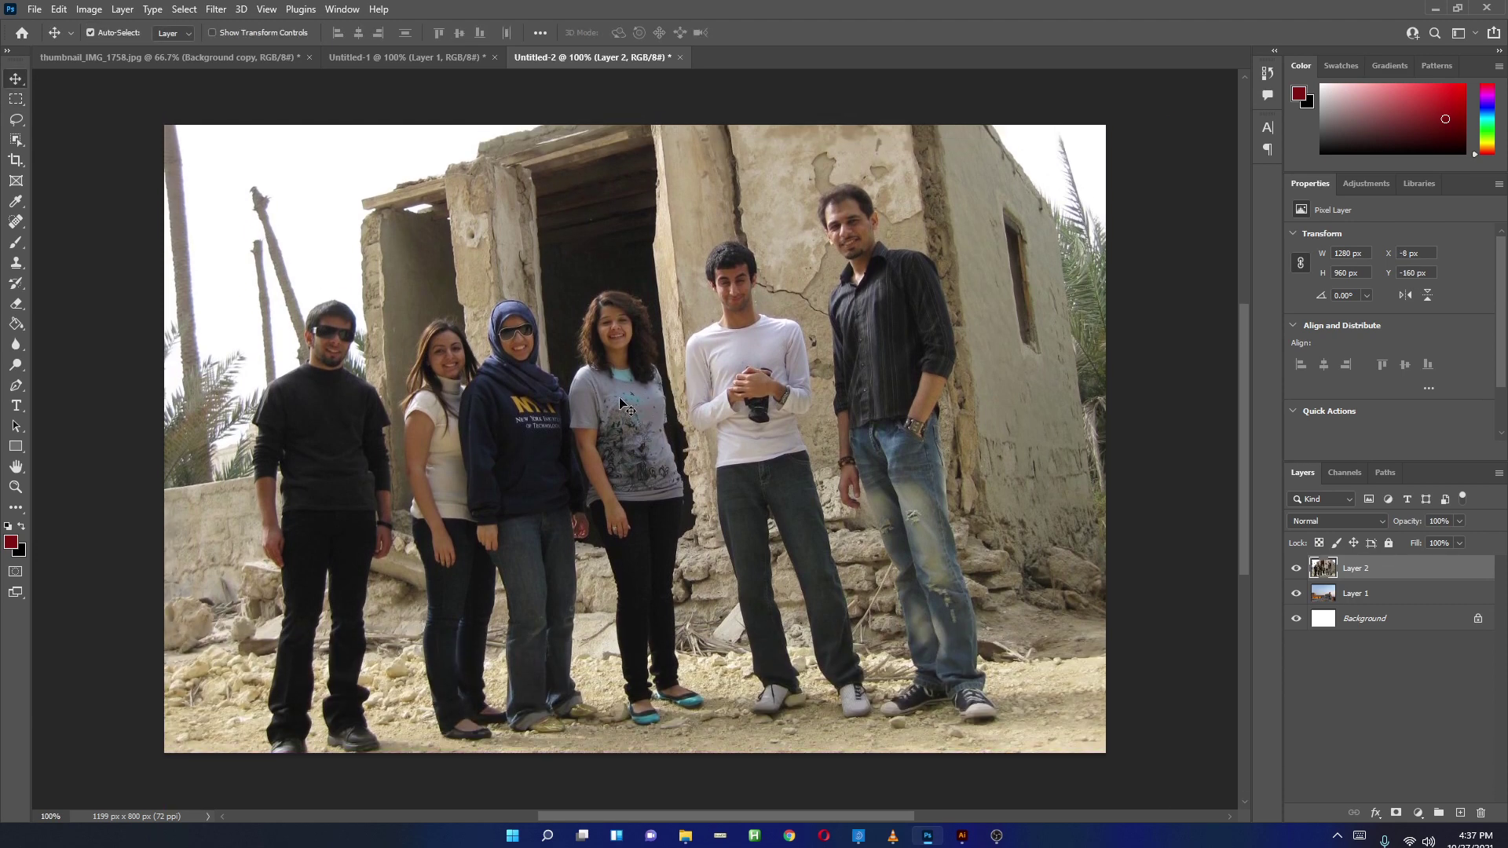
Mark a 987×750 area, delete the oversized group photo layer, and paste the smaller version.
key(m)
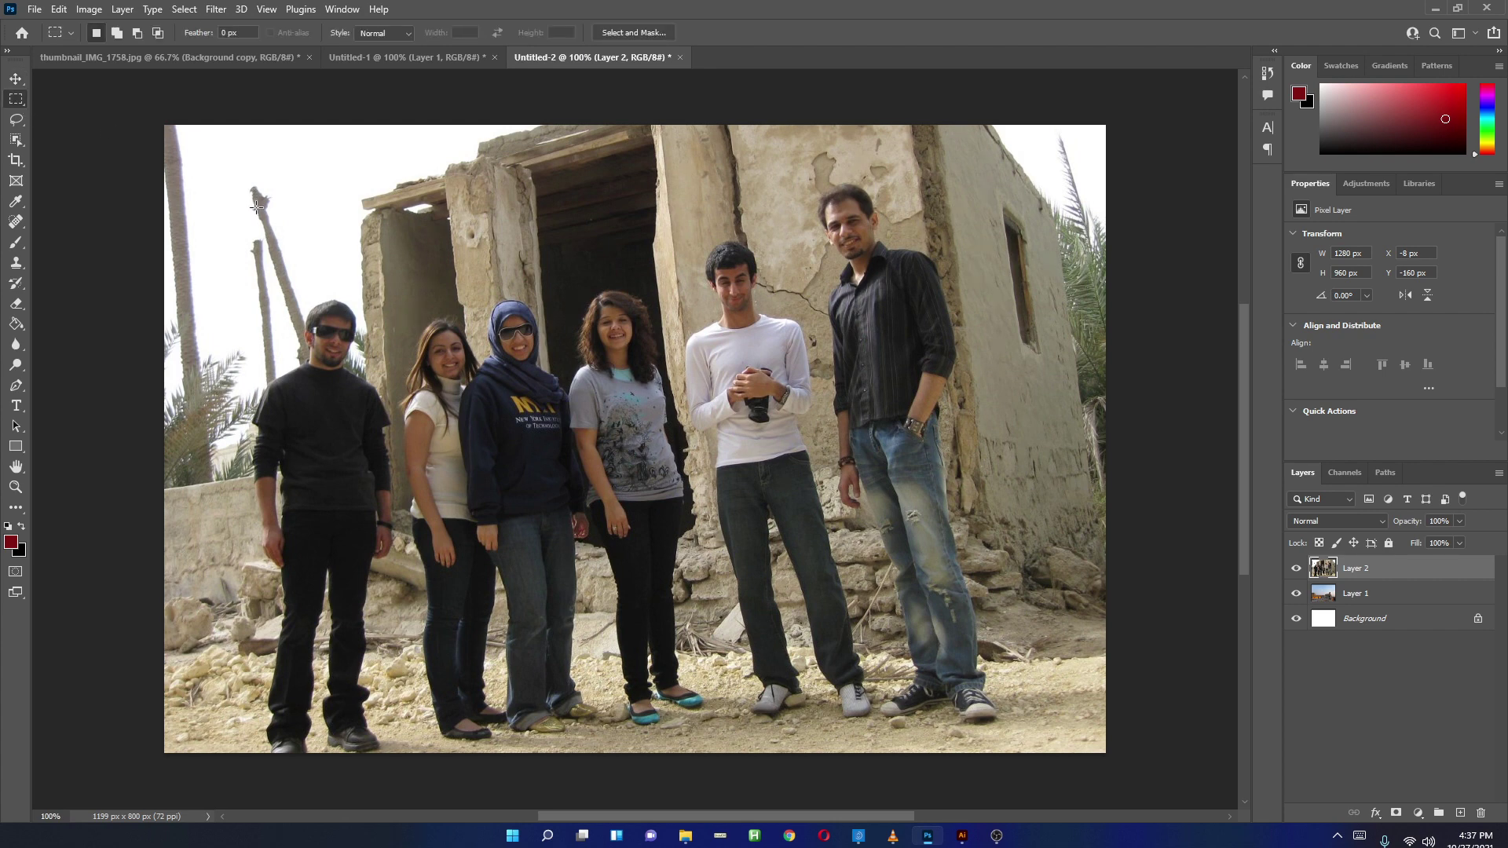
drag(249, 182, 1026, 795)
click(361, 220)
drag(234, 164, 1009, 775)
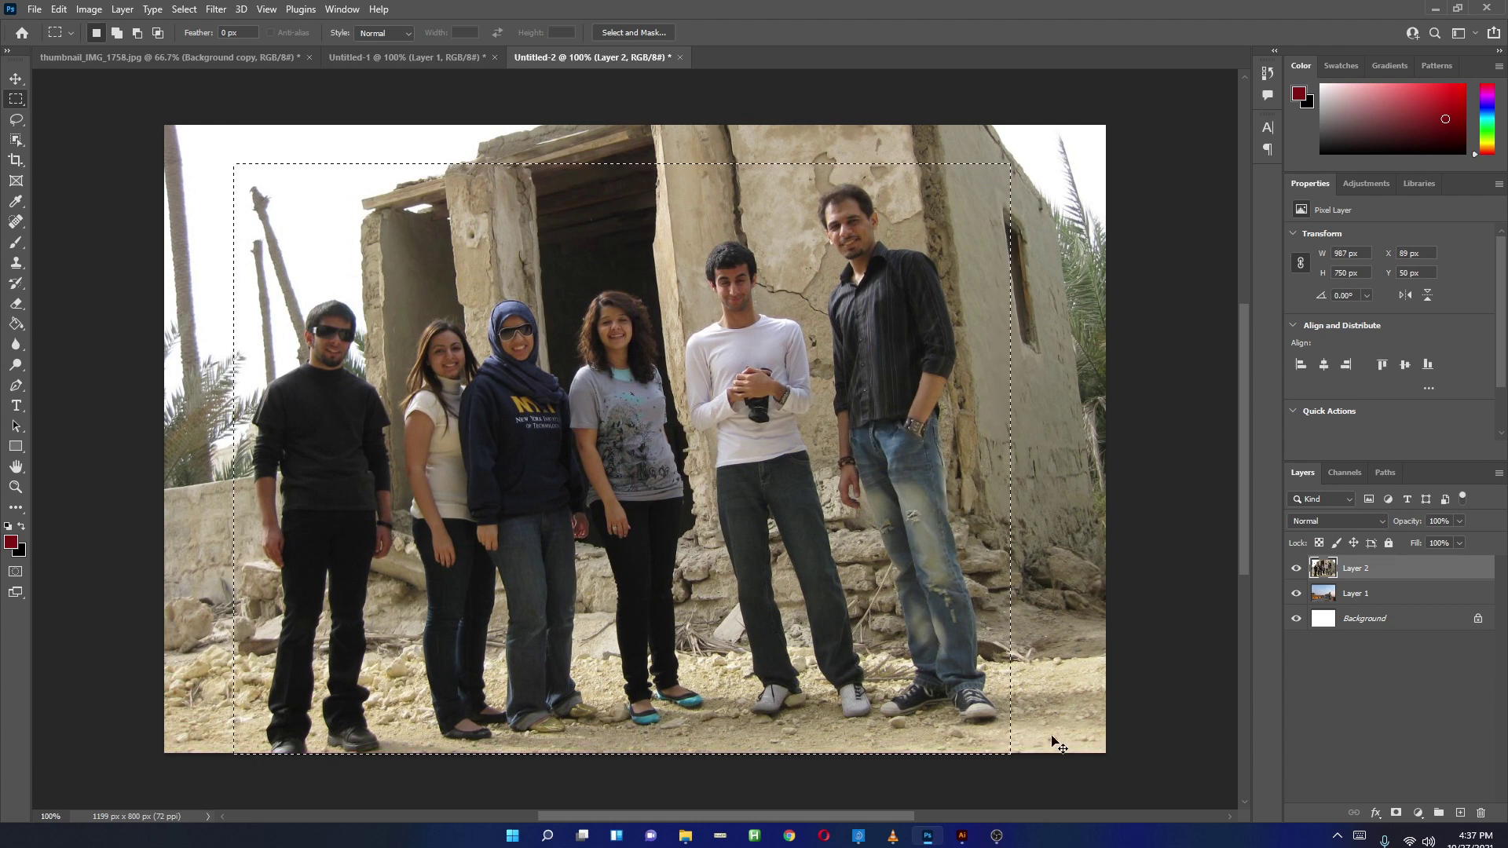
key(Delete)
click(1481, 813)
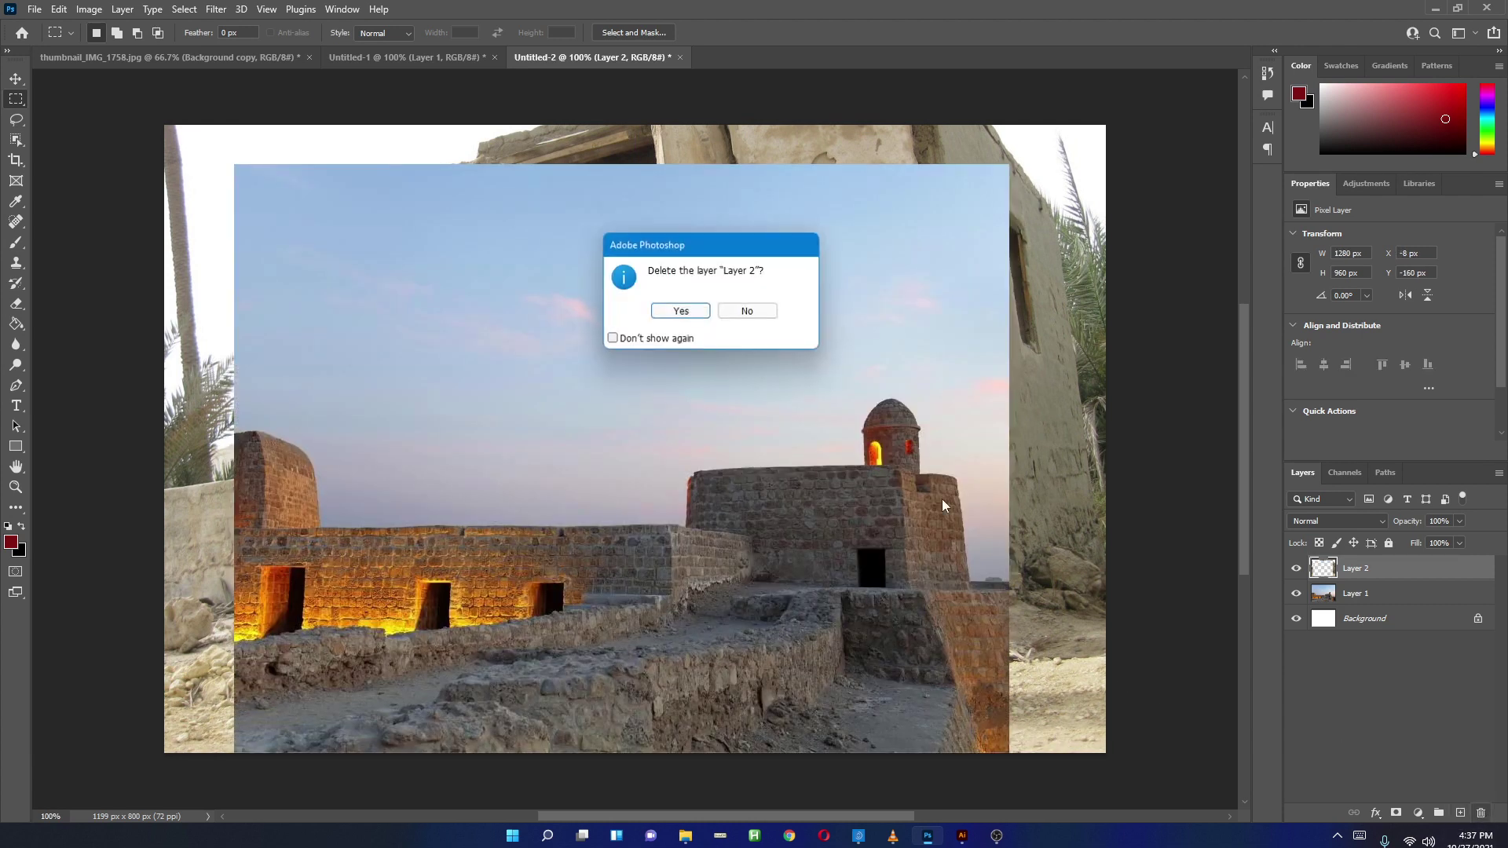
click(682, 311)
key(ctrl+v)
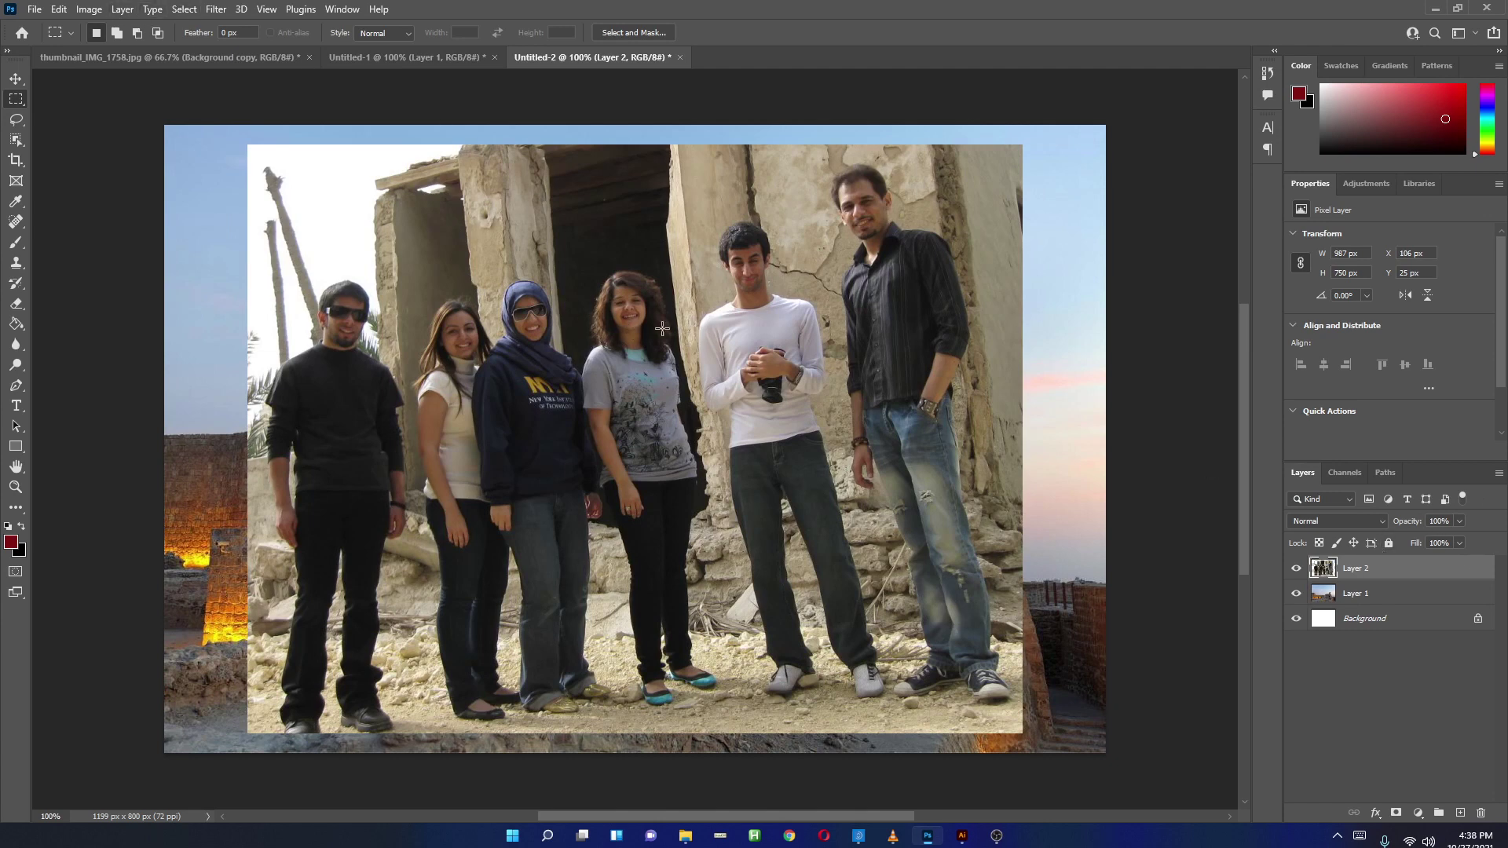
With Object Selection, add all six people, left to right, into one selection.
click(16, 140)
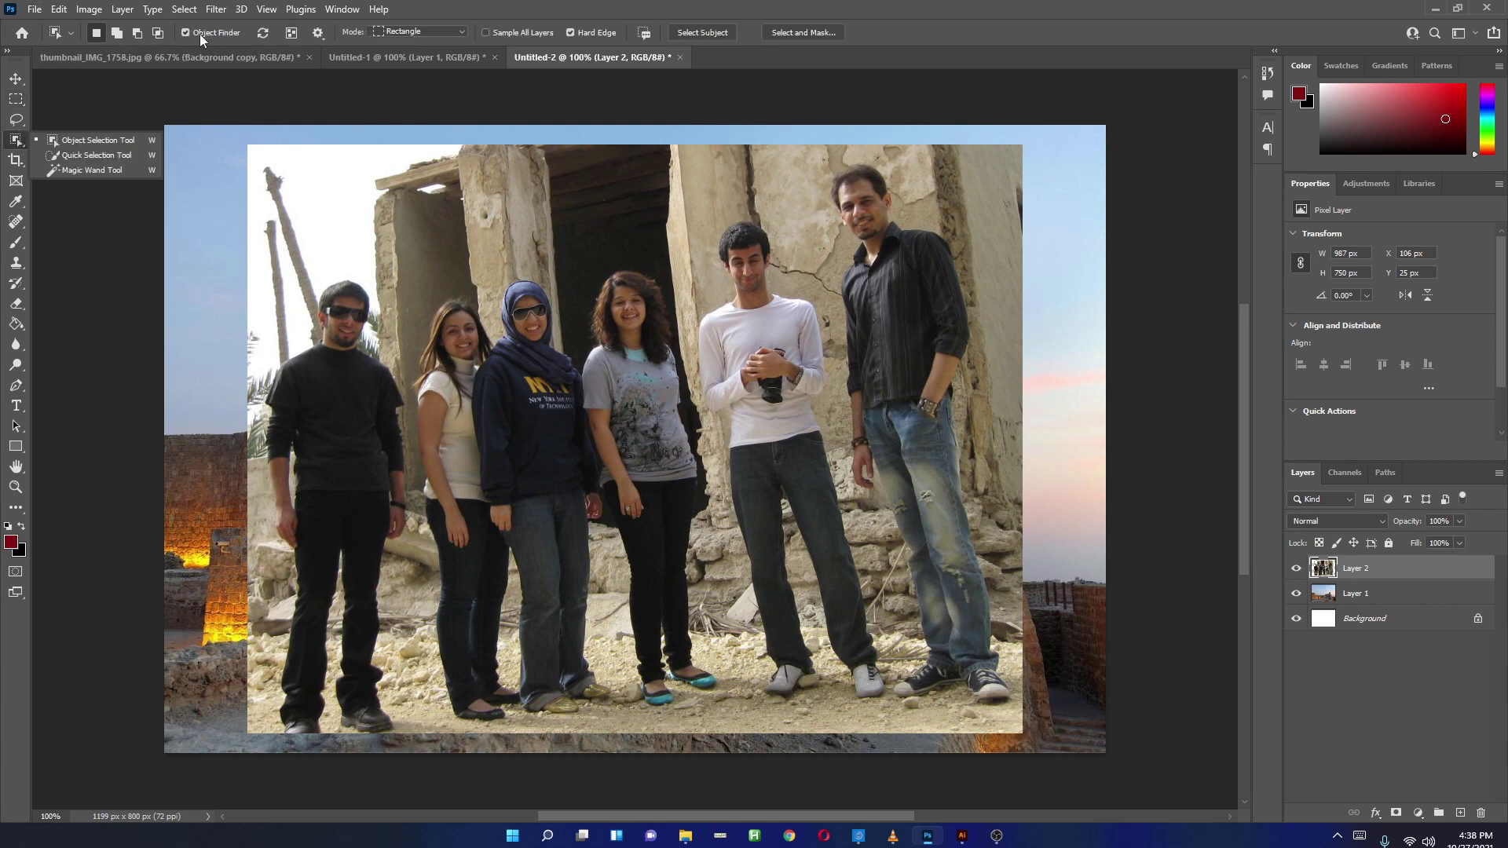
click(432, 171)
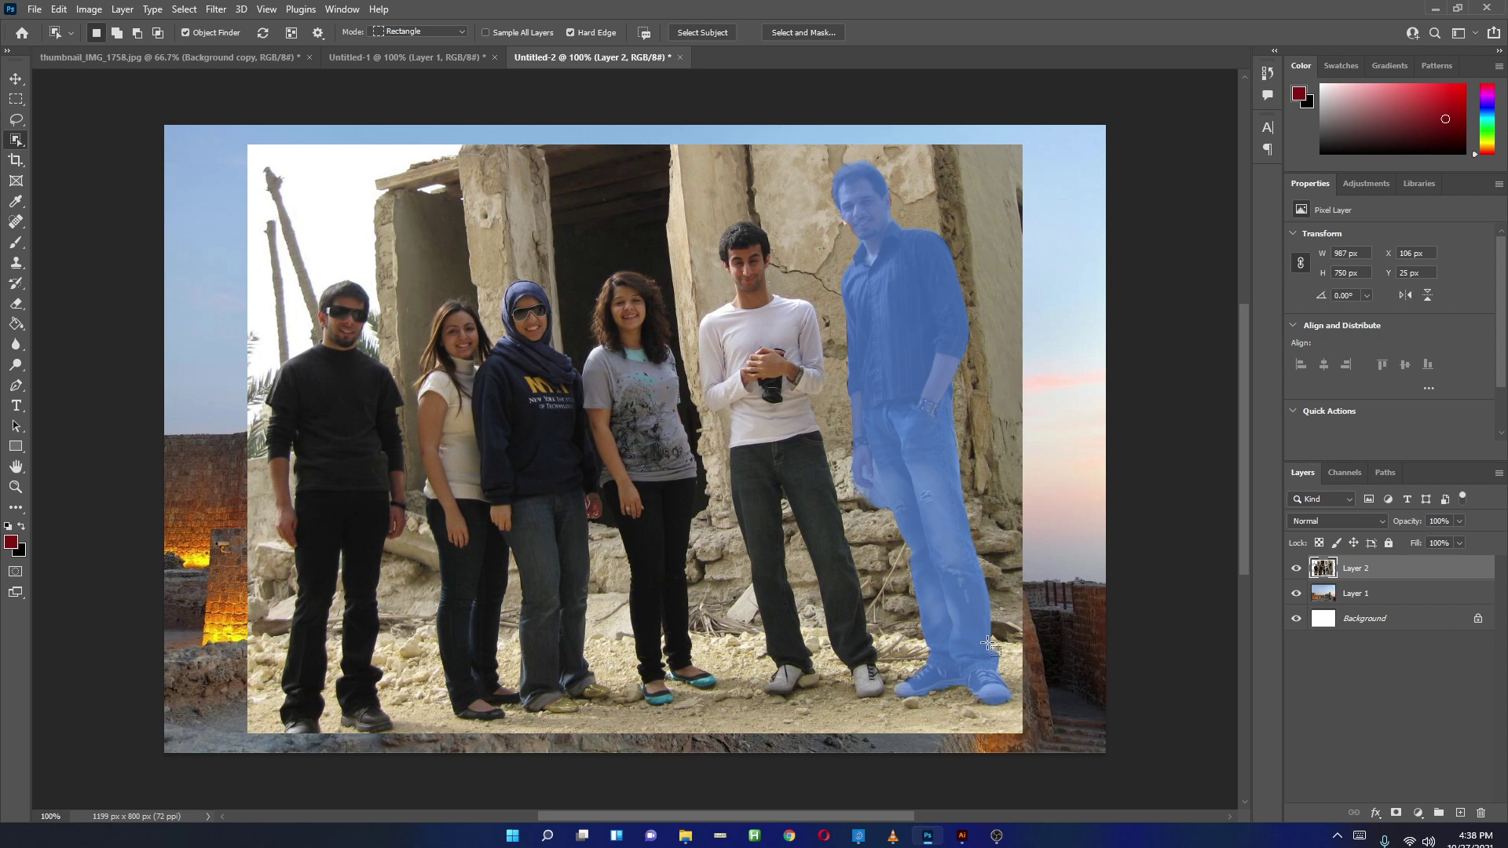
shift+click(360, 522)
shift+click(445, 476)
shift+click(527, 459)
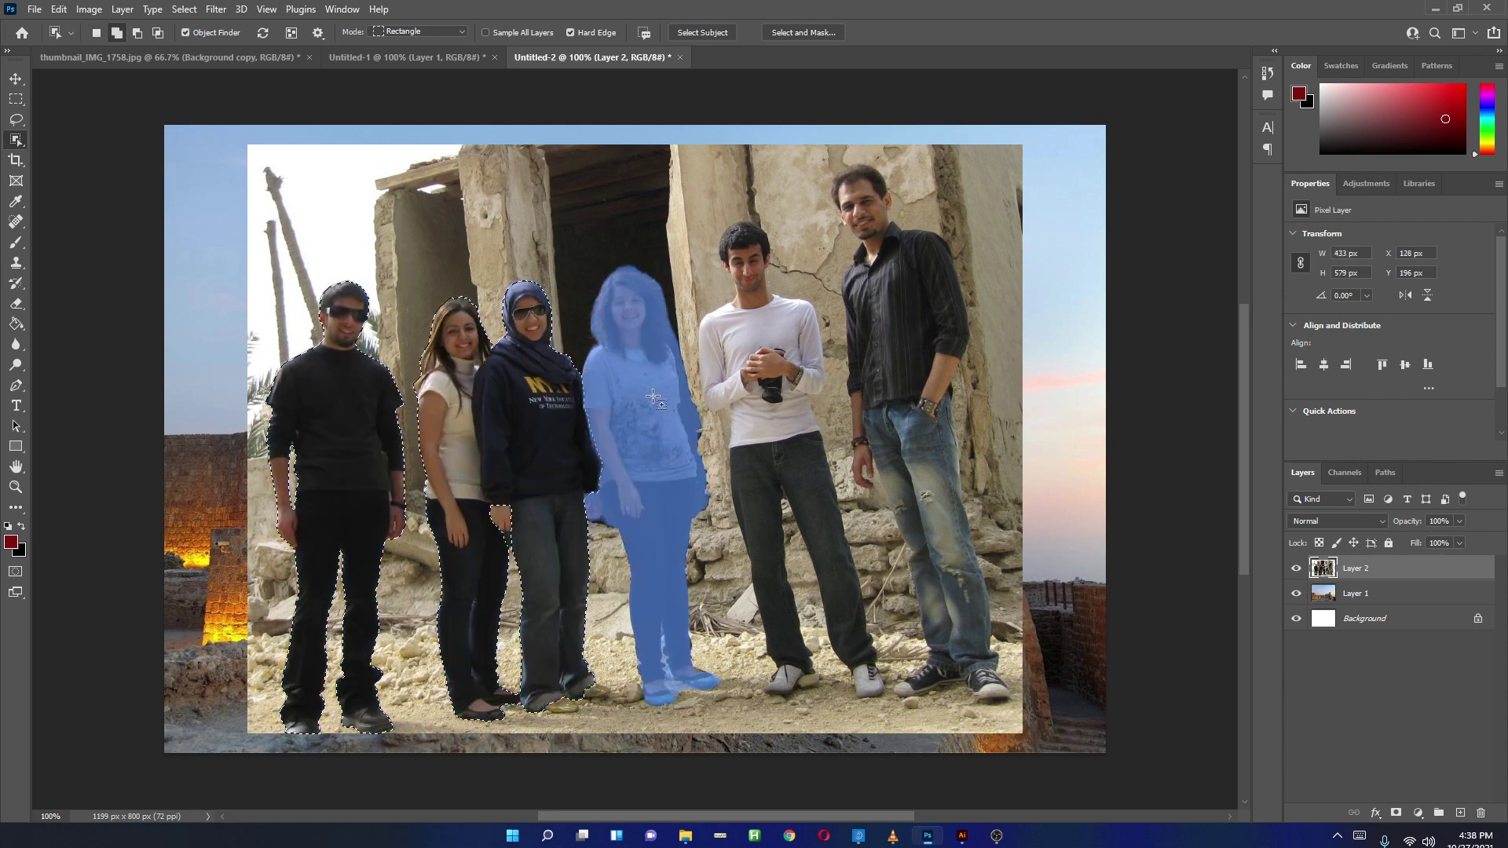
shift+click(652, 401)
shift+click(814, 412)
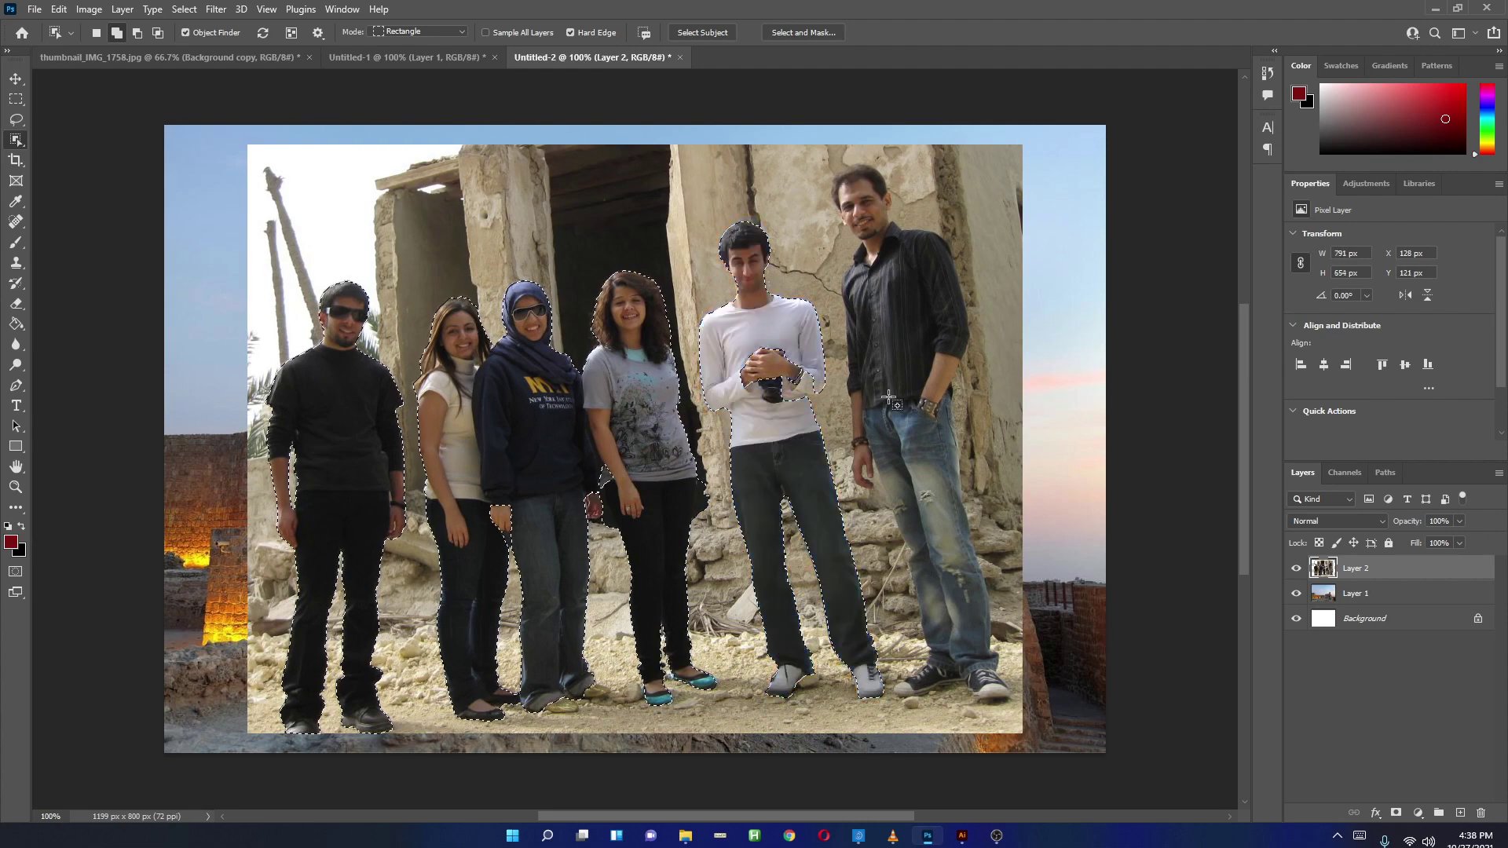
shift+click(919, 330)
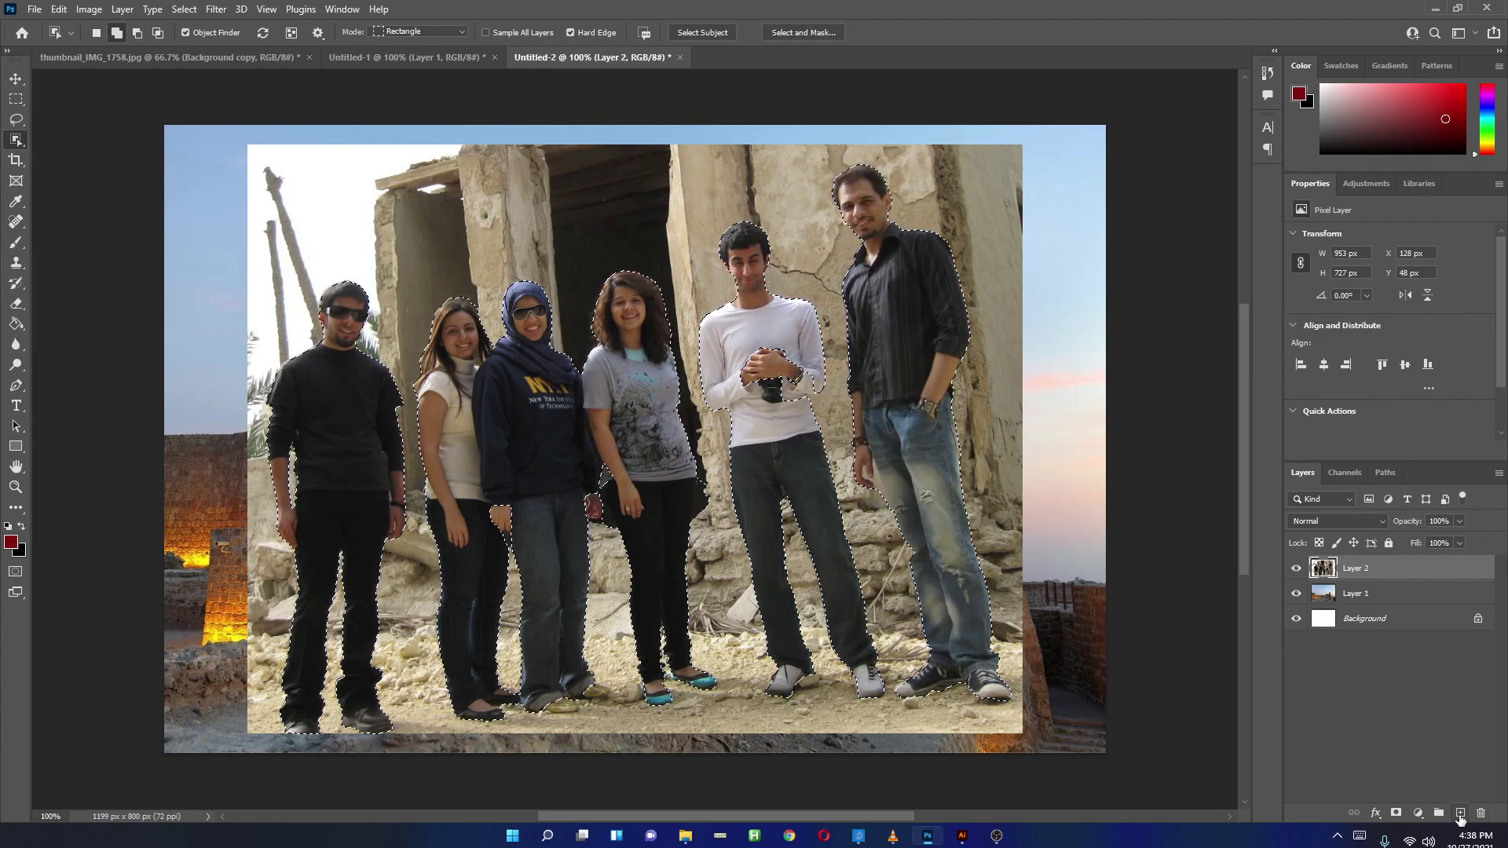
On a new layer, fill the selected people white and brush over leftover dark hands.
click(1460, 813)
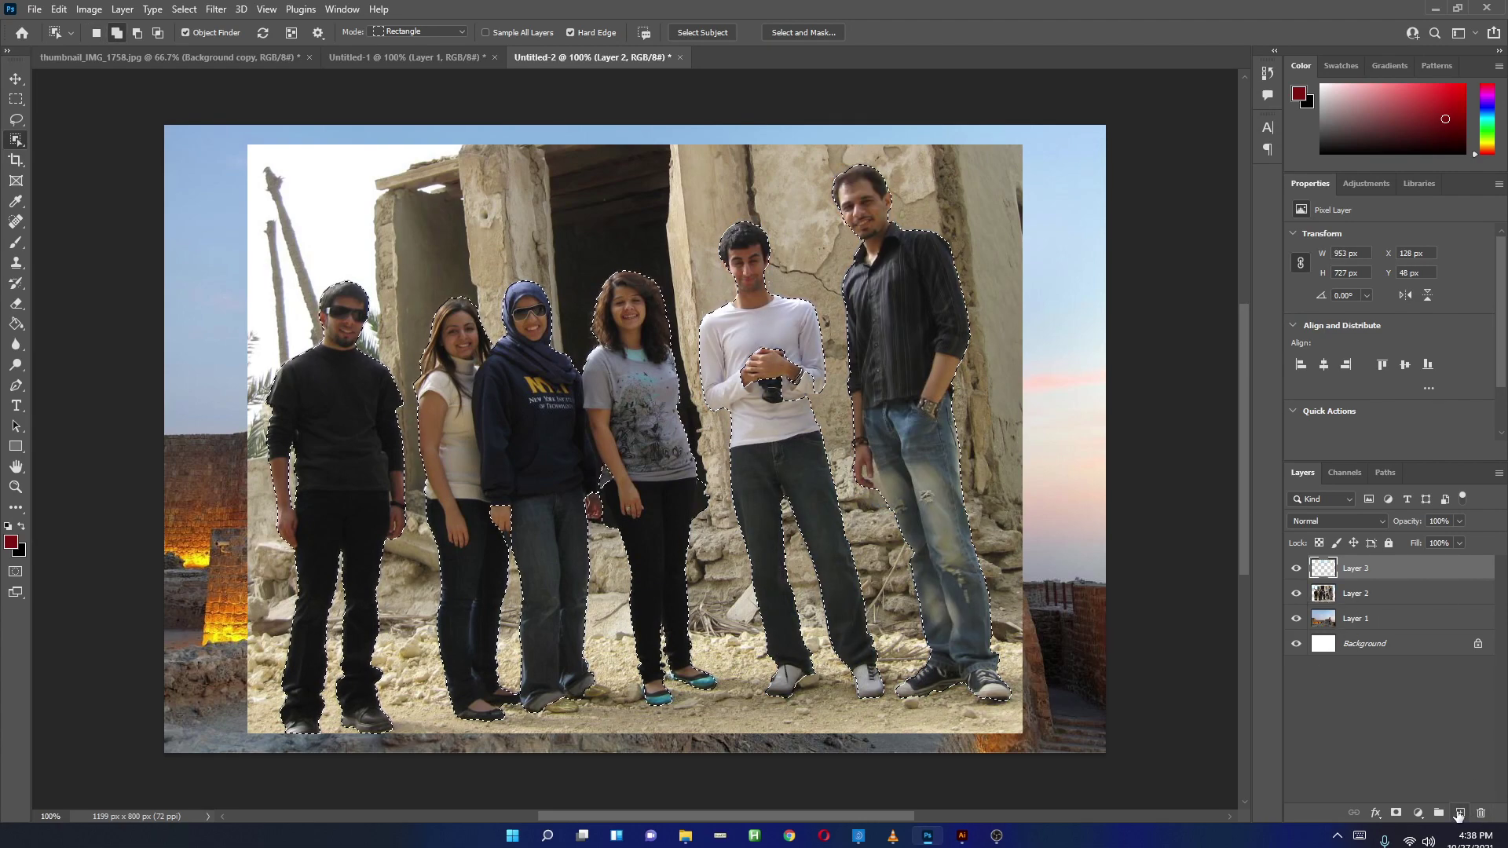
click(18, 325)
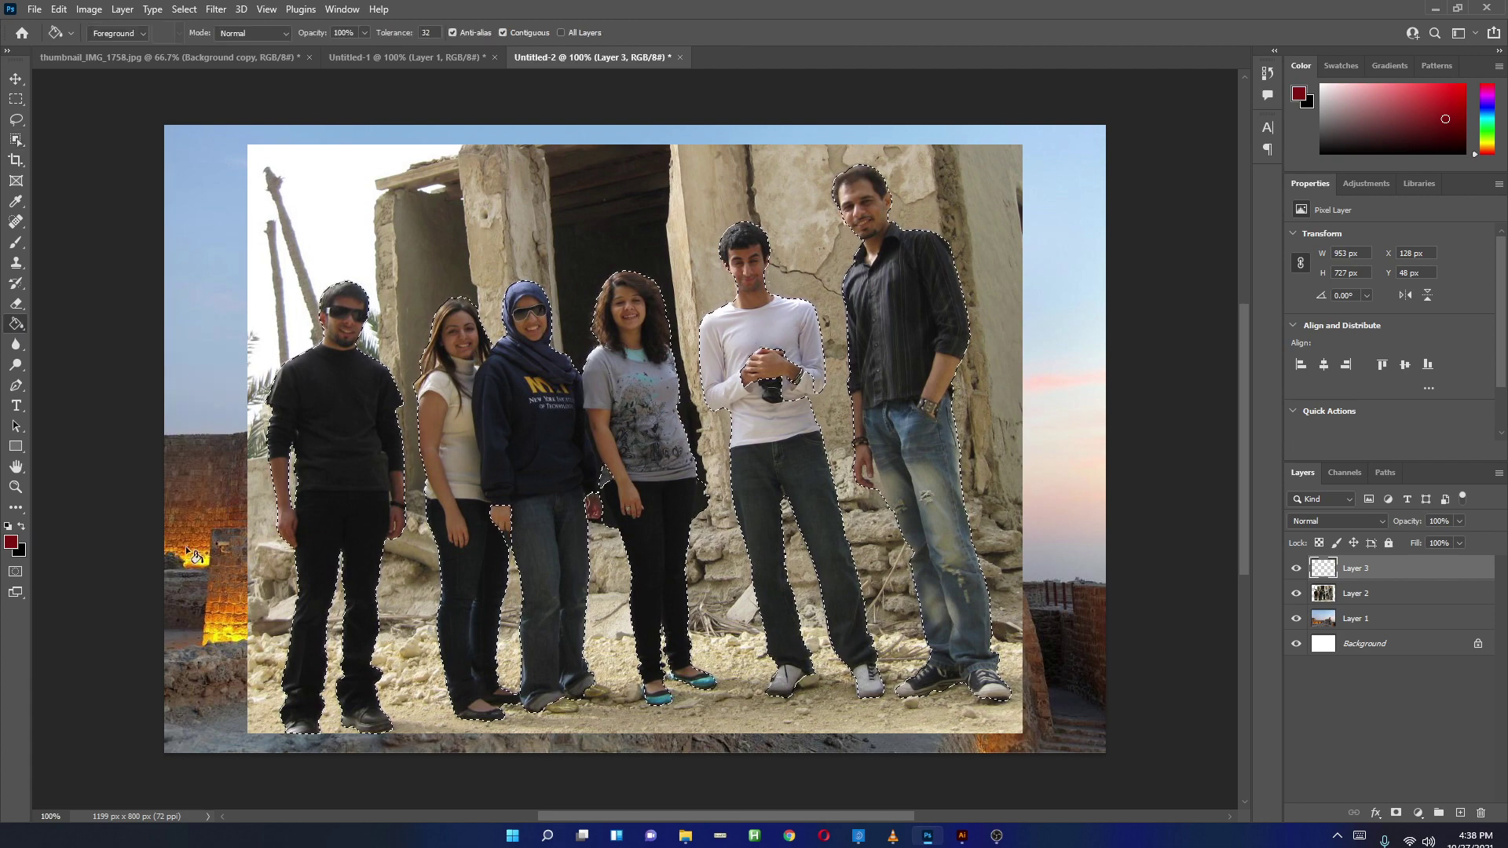
click(8, 526)
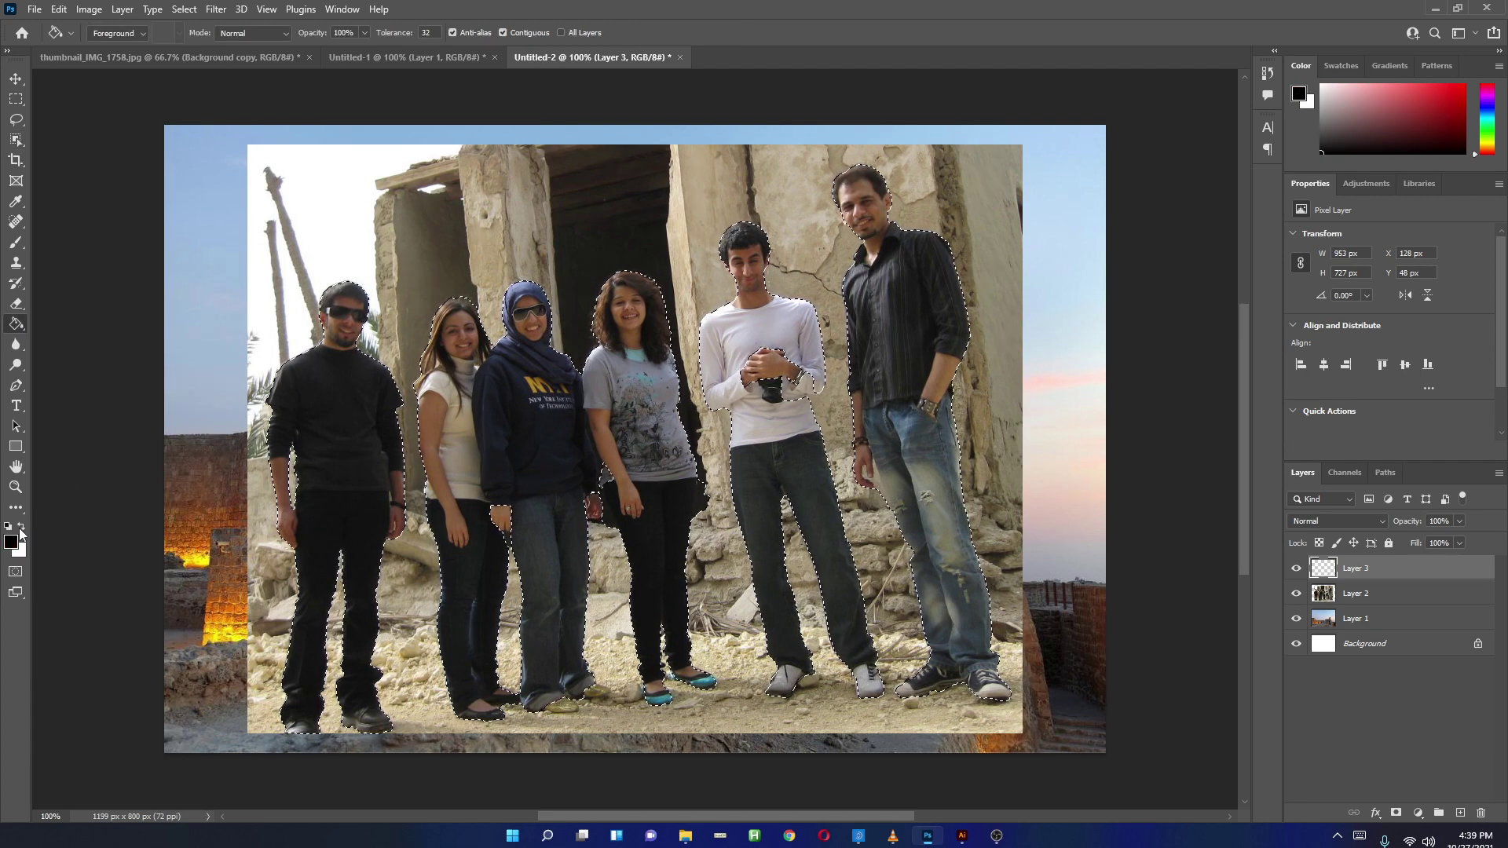
click(21, 527)
click(471, 411)
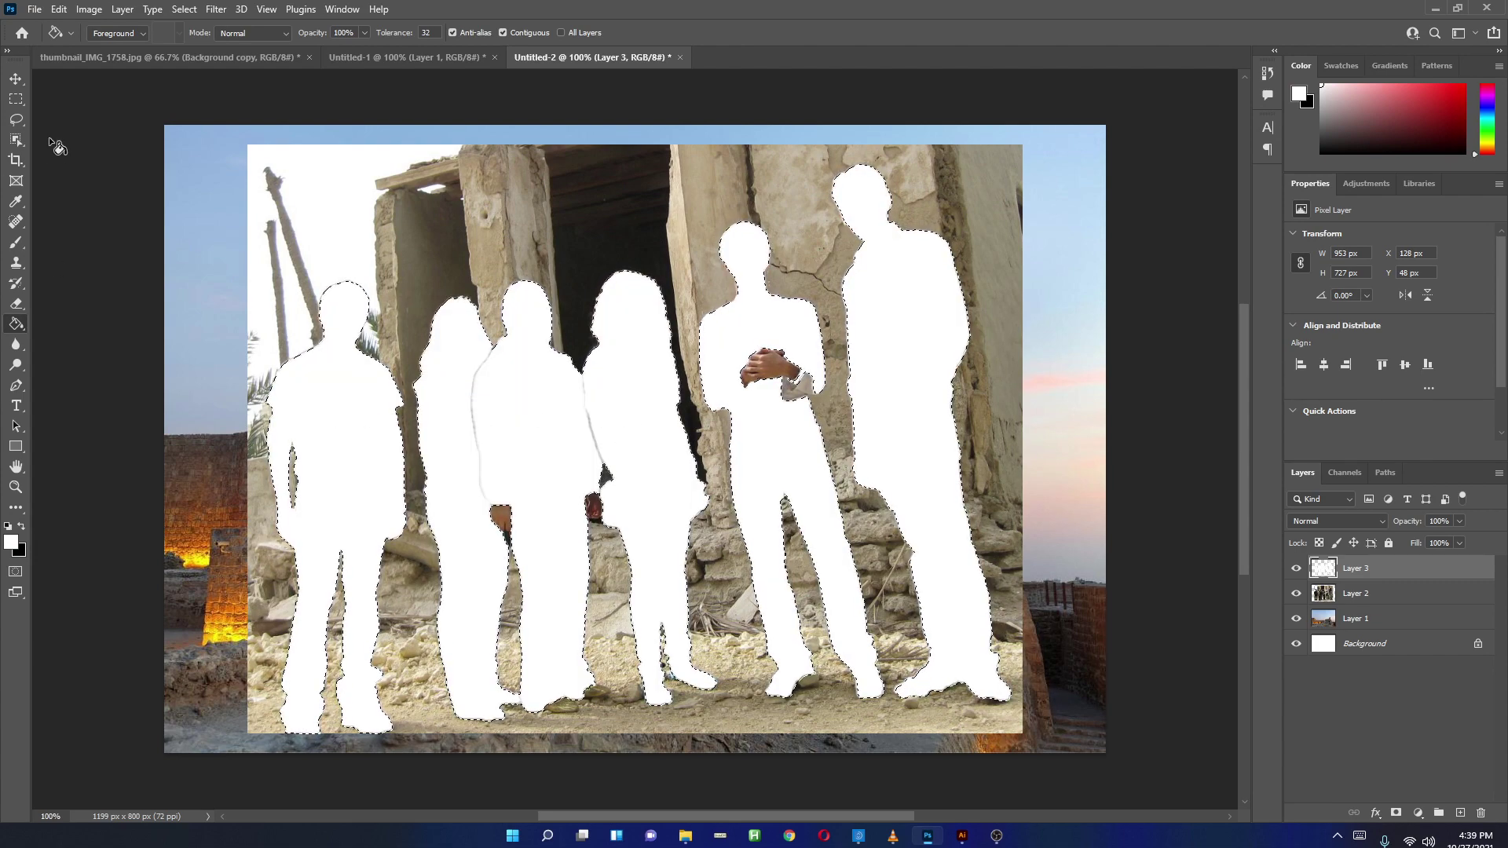
key(ctrl+d)
key(b)
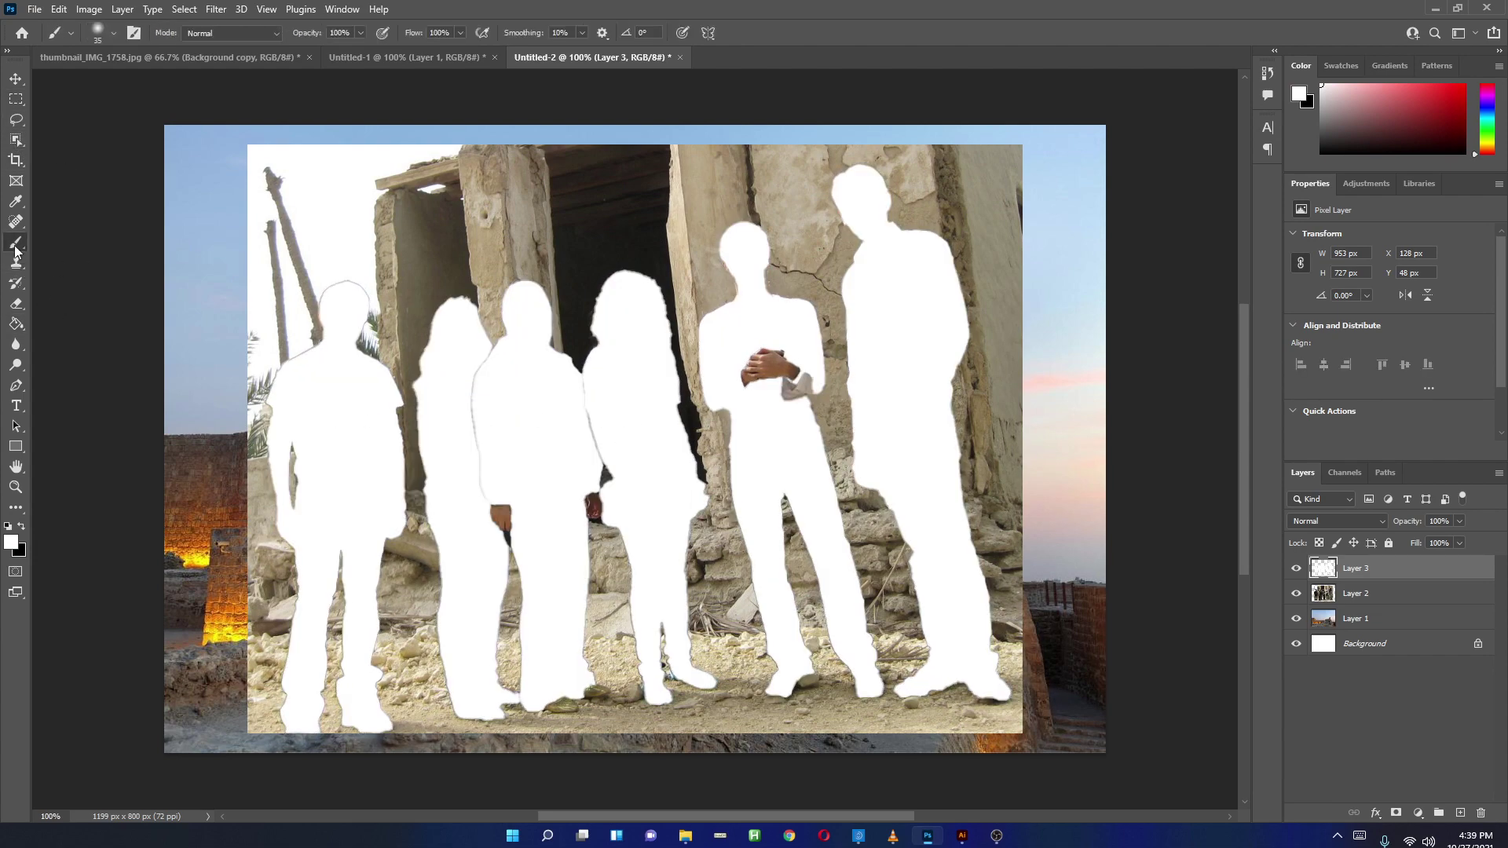
mouse_move(786, 380)
mouse_down()
mouse_move(753, 366)
mouse_move(742, 389)
mouse_move(763, 384)
mouse_move(753, 362)
mouse_move(797, 375)
mouse_up()
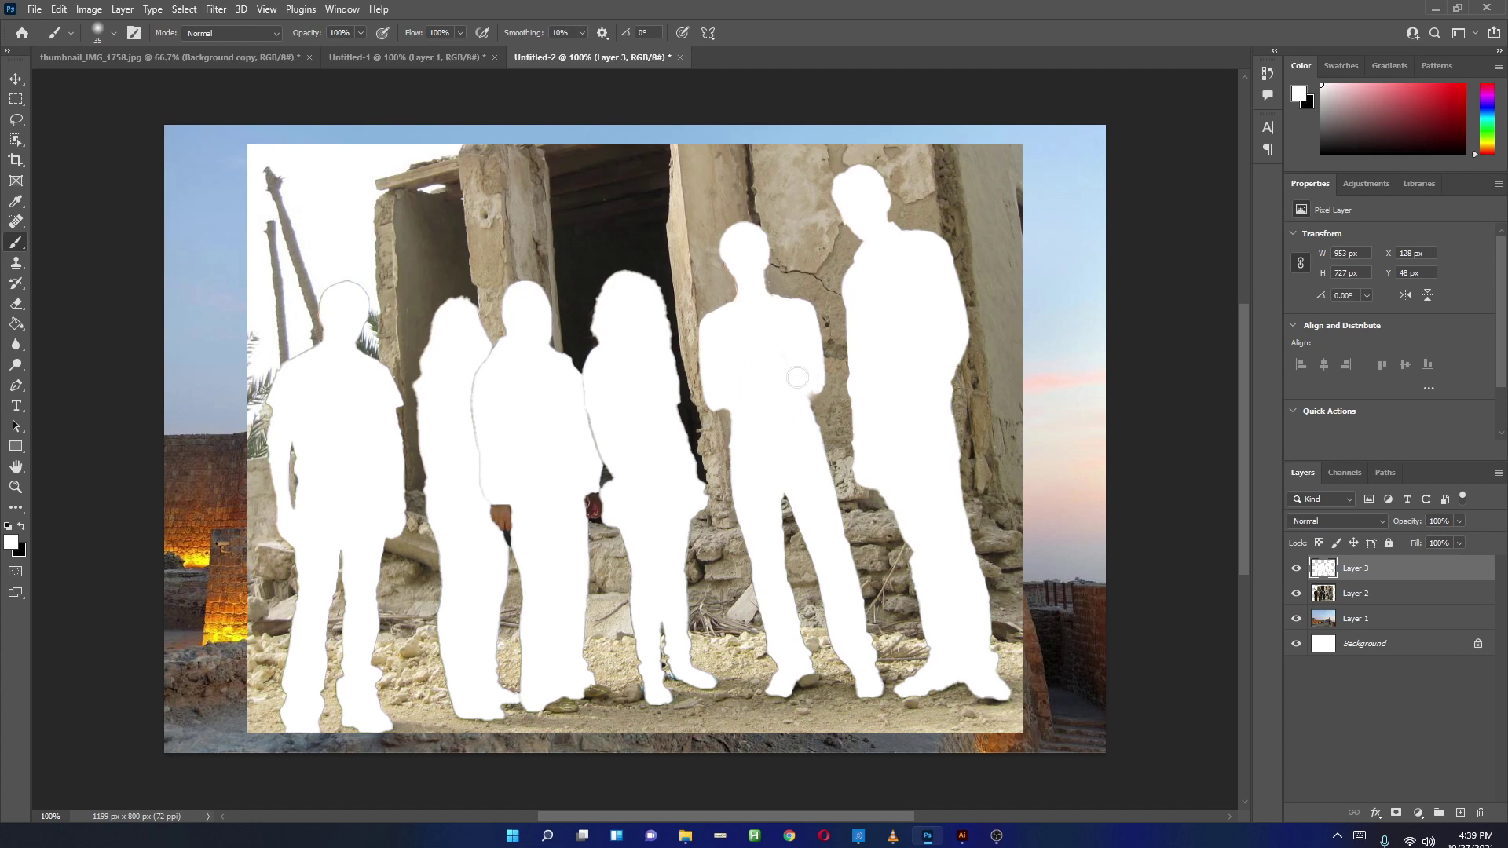
Add a black-filled layer above the photo and merge it with the white silhouettes.
click(1380, 599)
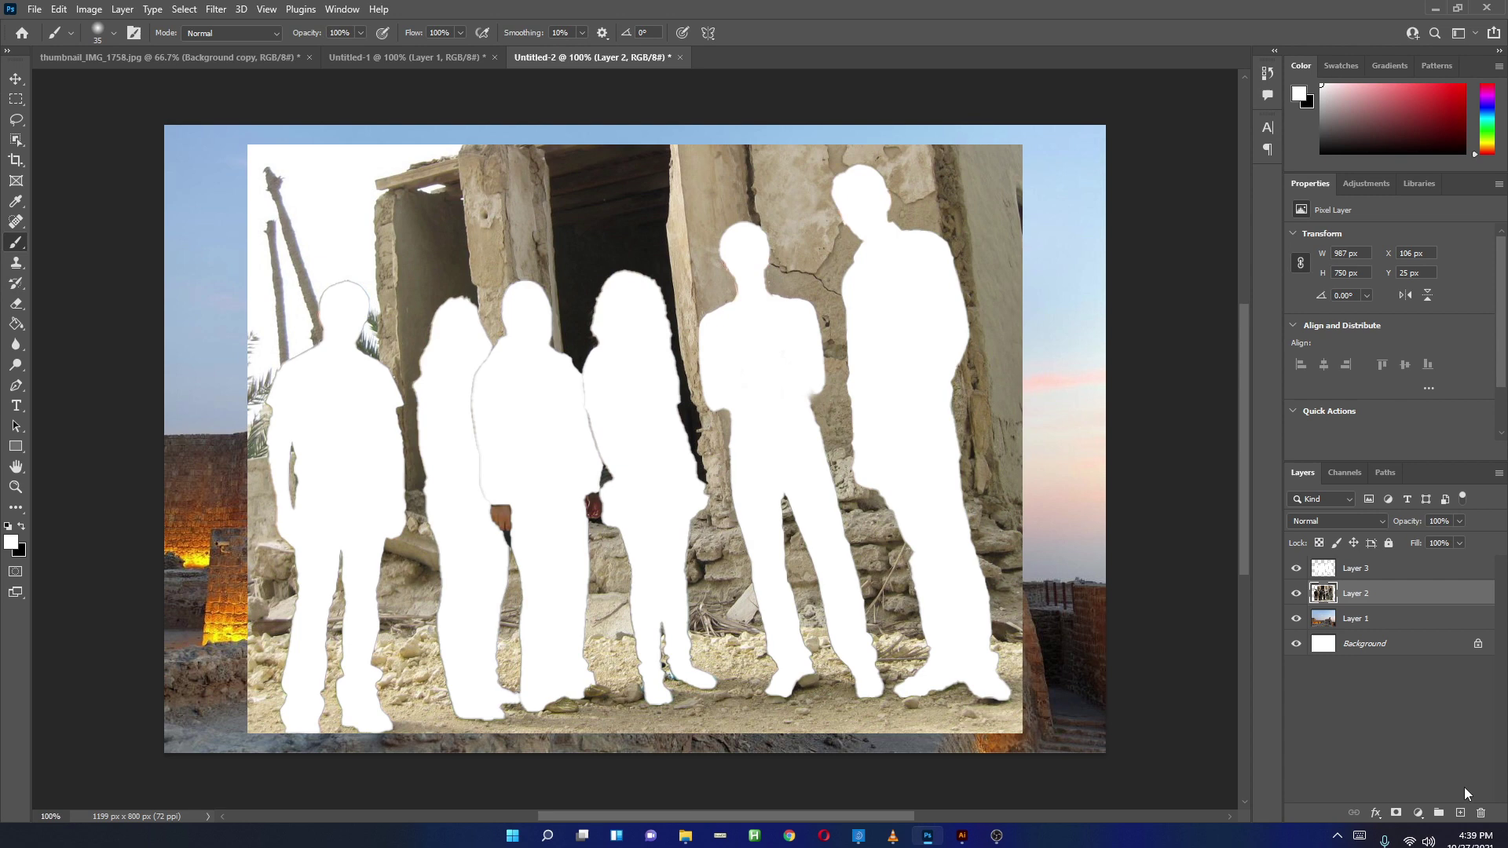
click(1460, 813)
click(21, 528)
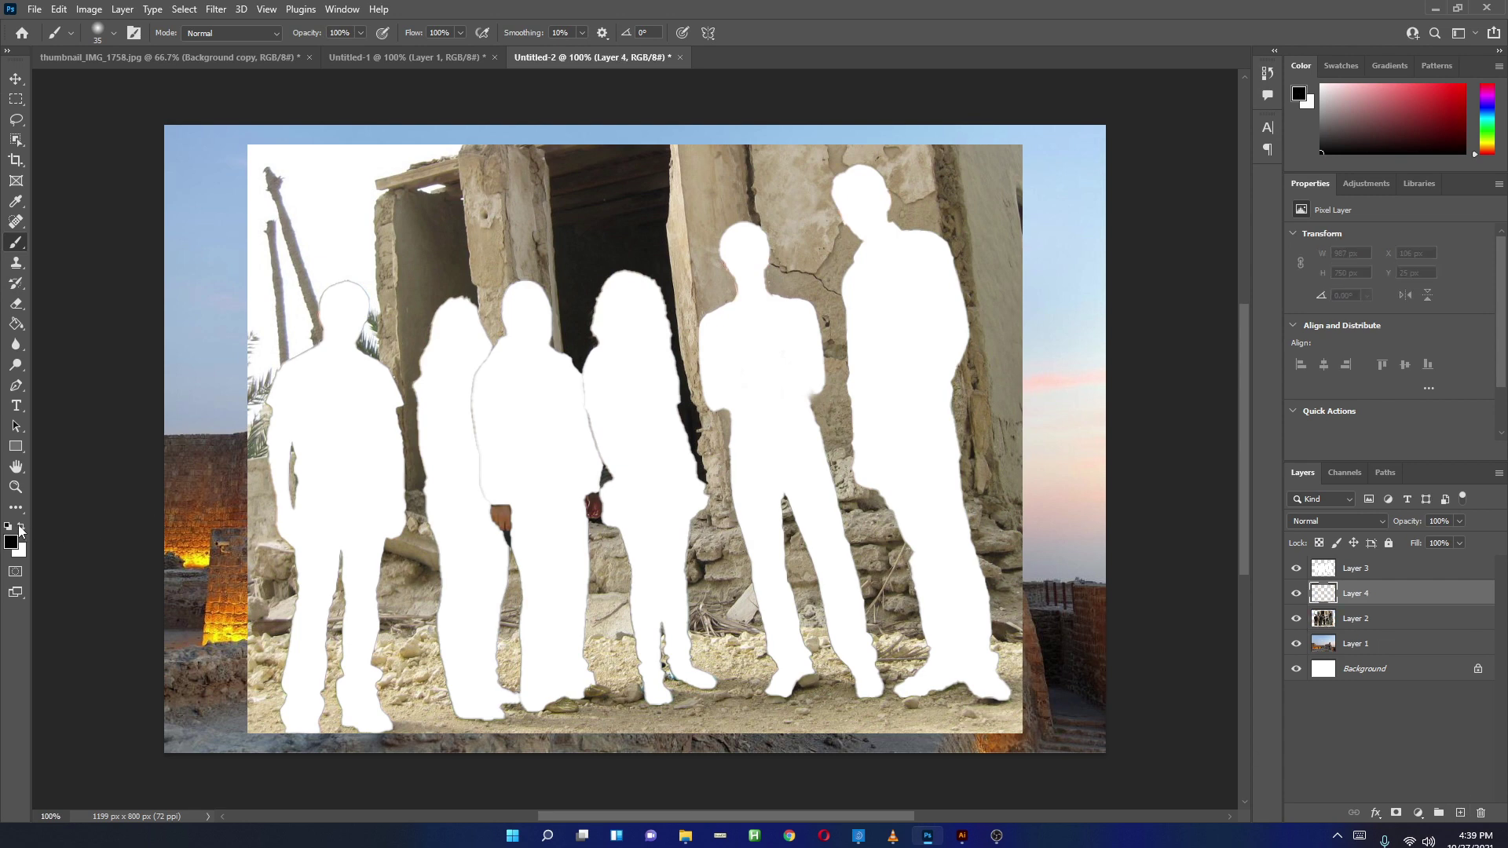
click(16, 324)
click(336, 252)
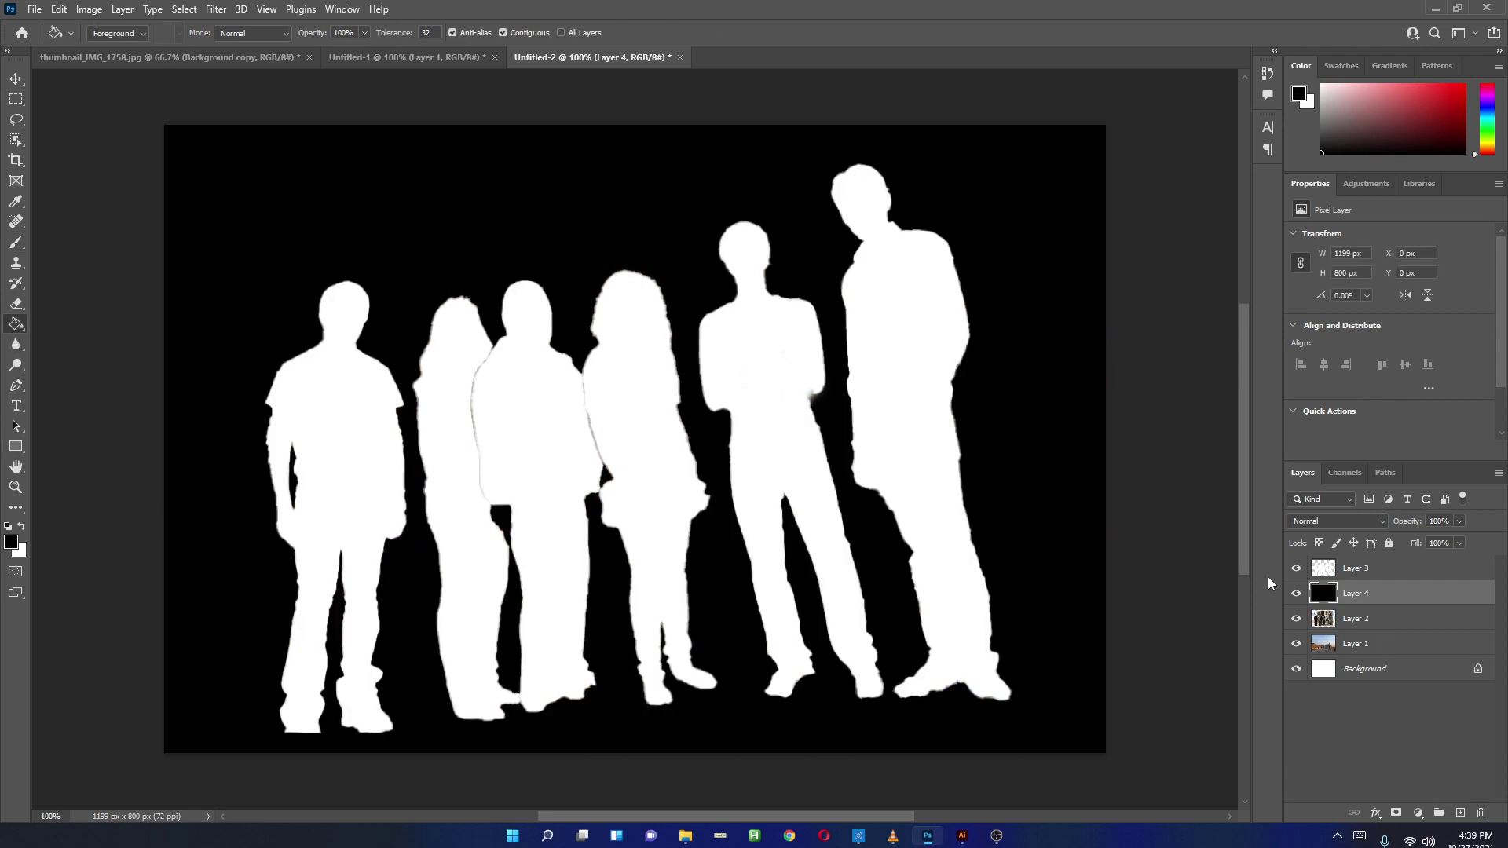
shift+click(1348, 569)
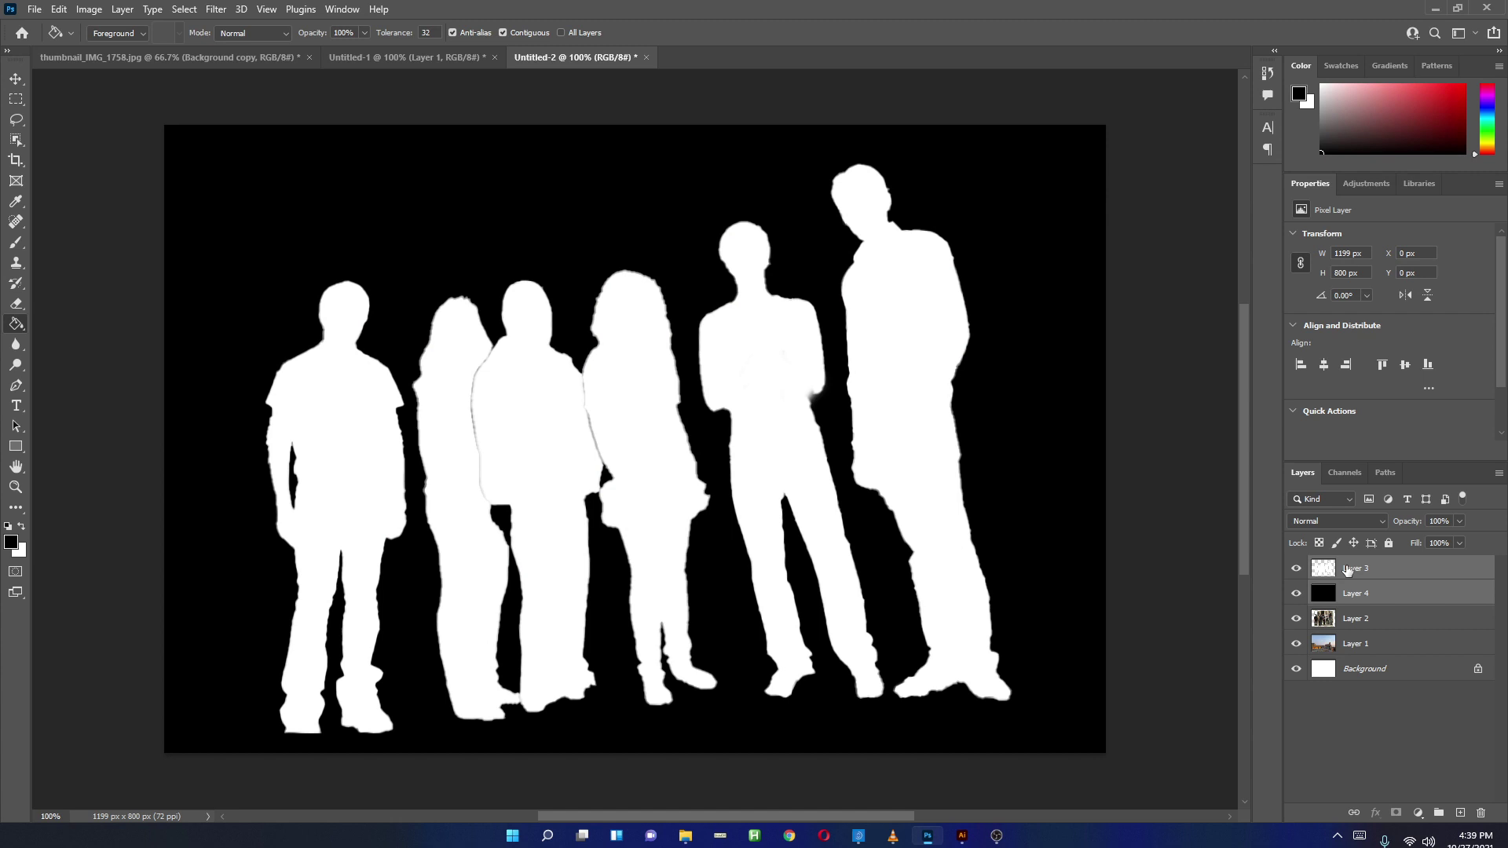
key(ctrl+e)
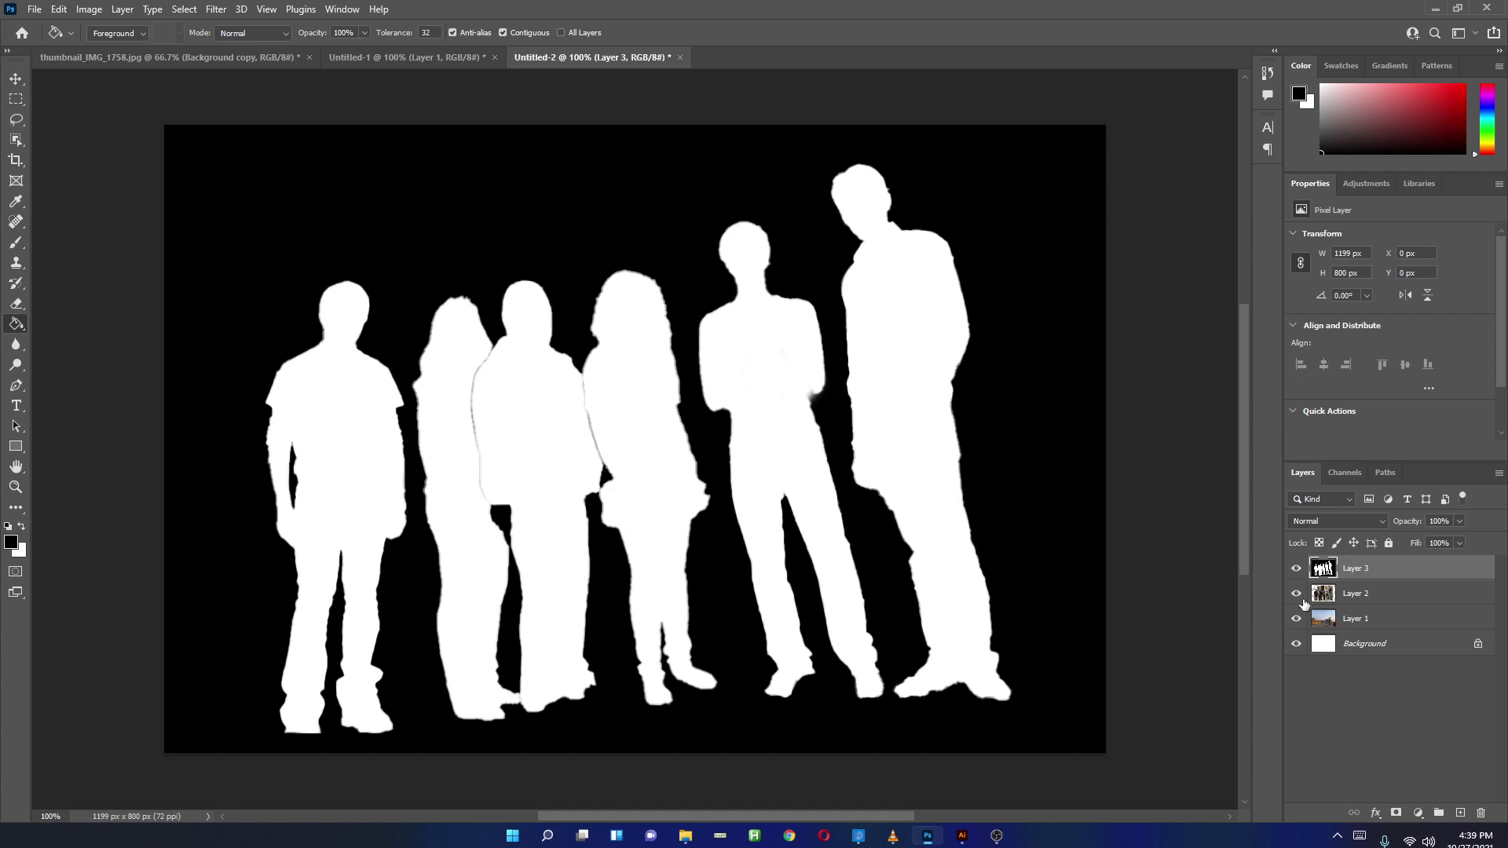
Cut the silhouette image, delete its emptied layer, and add a layer mask to Layer 2.
key(ctrl+a)
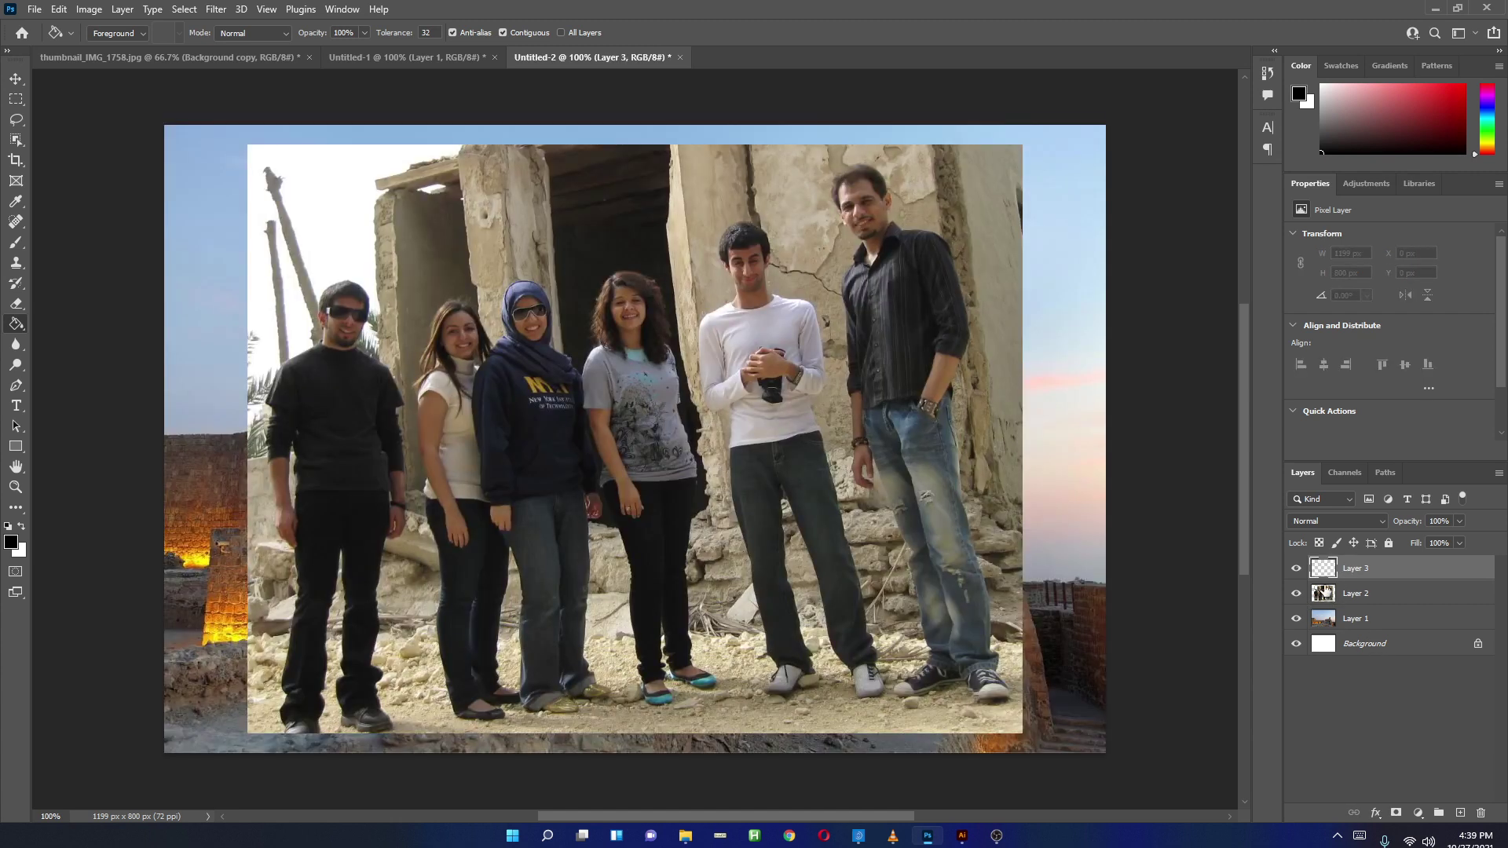
key(Delete)
click(1330, 597)
click(1387, 575)
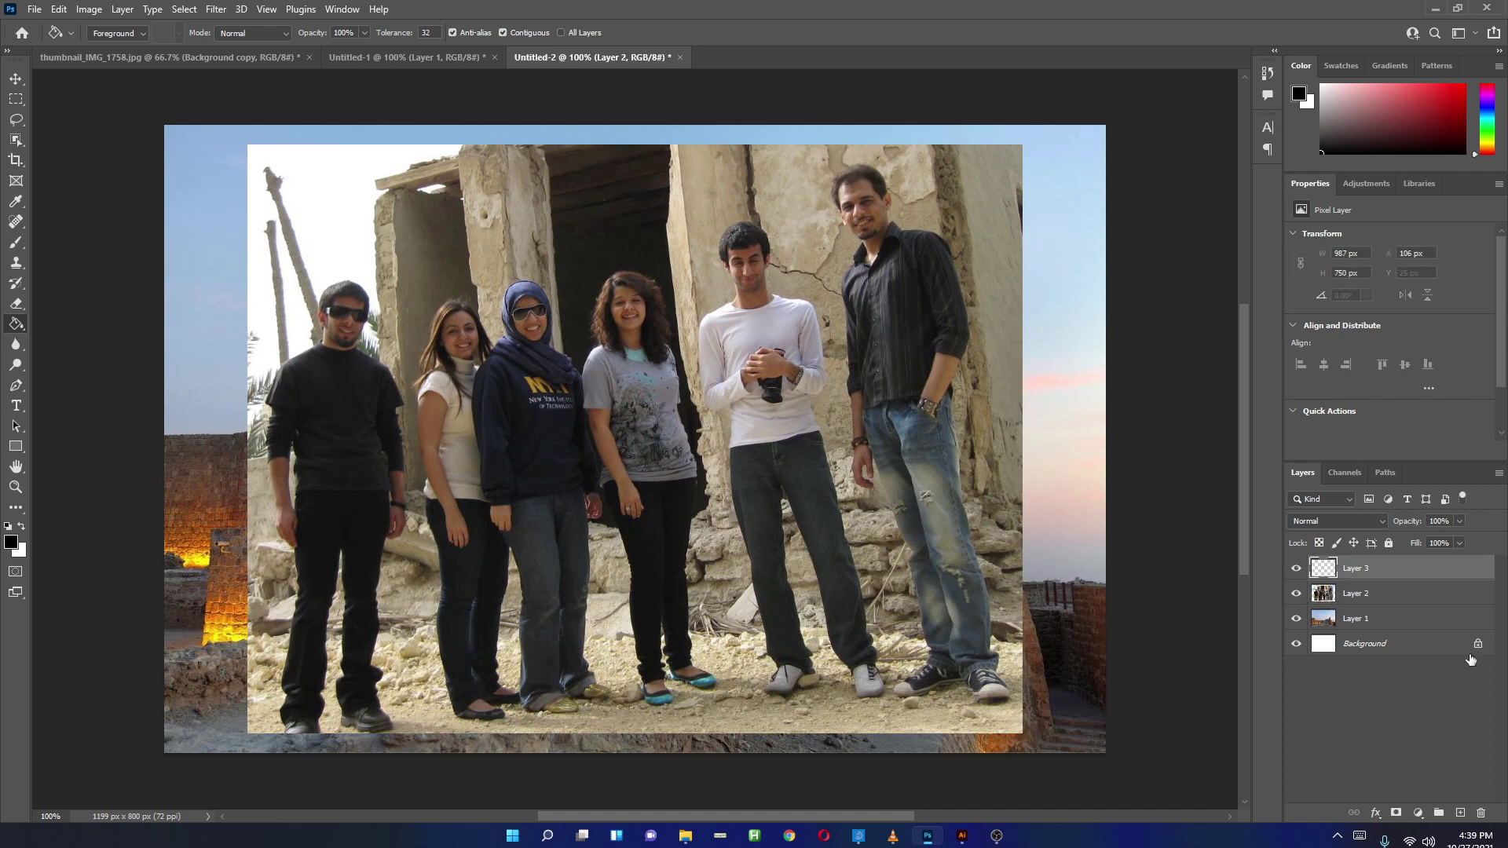
click(1481, 813)
click(682, 312)
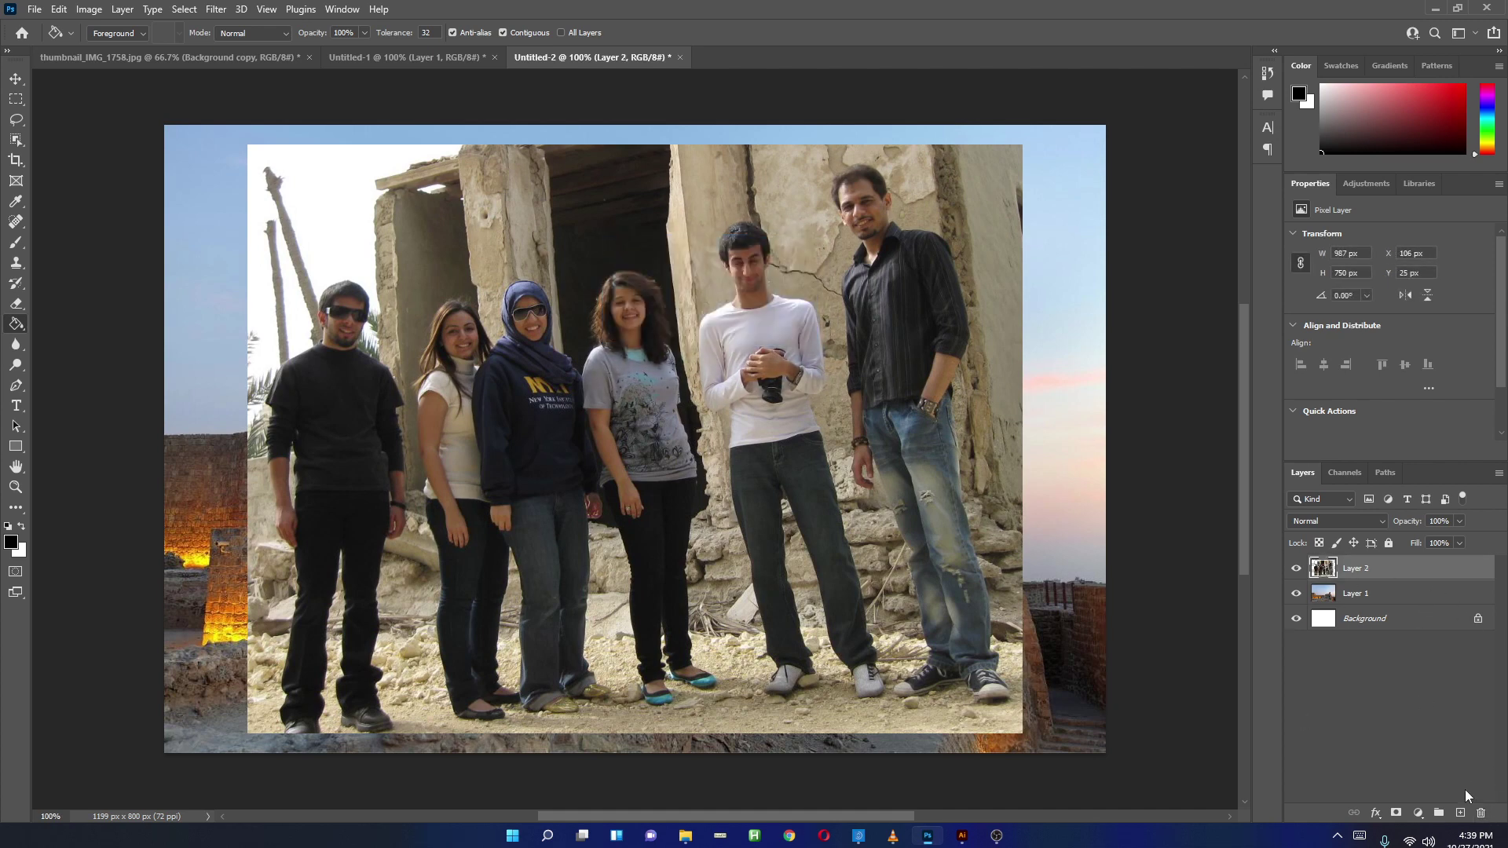
click(1397, 813)
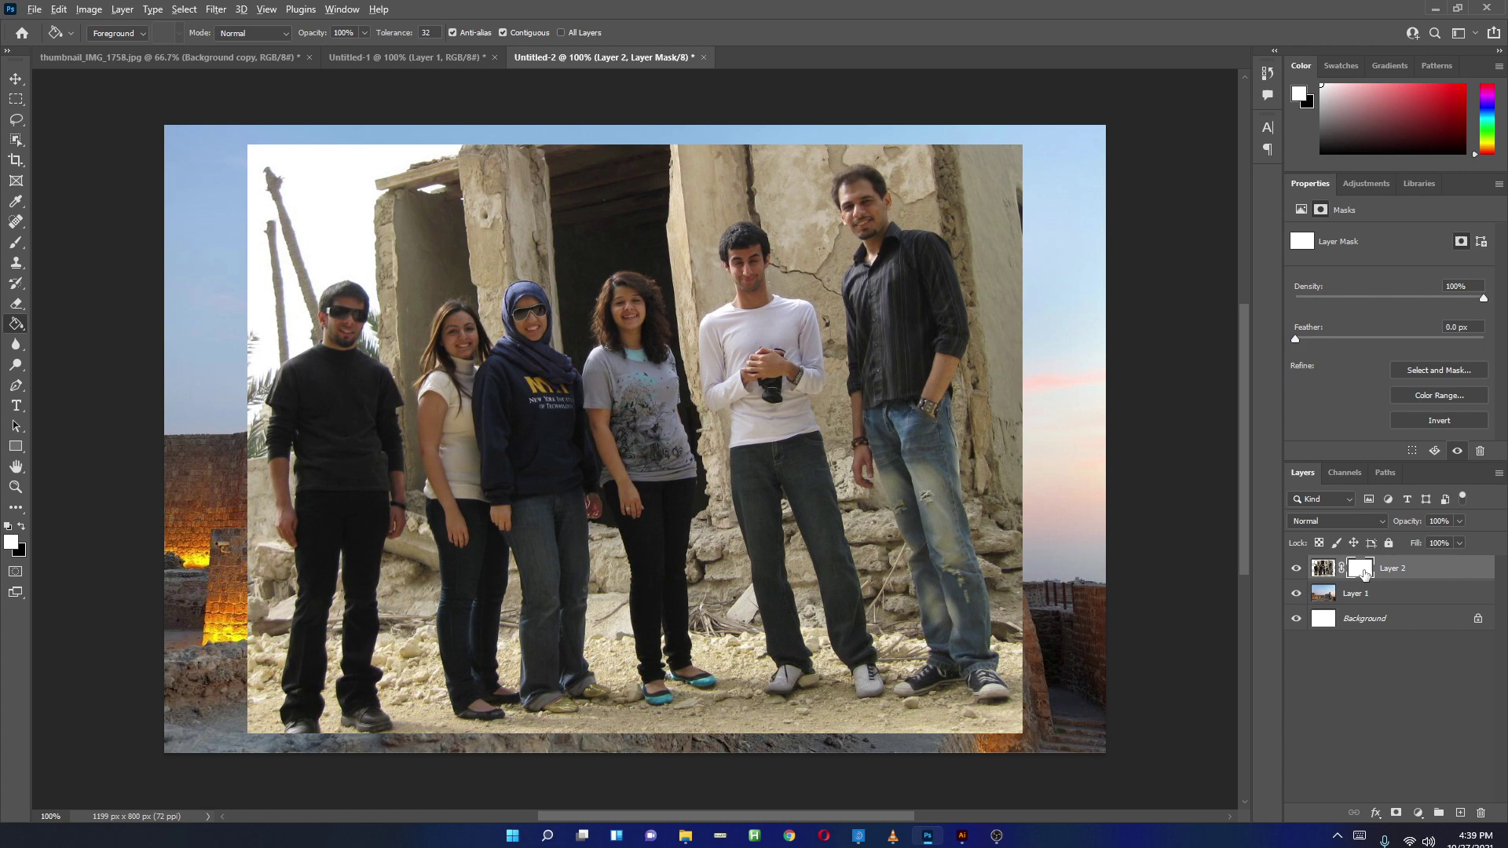
alt+click(1364, 572)
Paste the silhouette image into Layer 2's mask and clear the selection.
key(ctrl+v)
click(1323, 568)
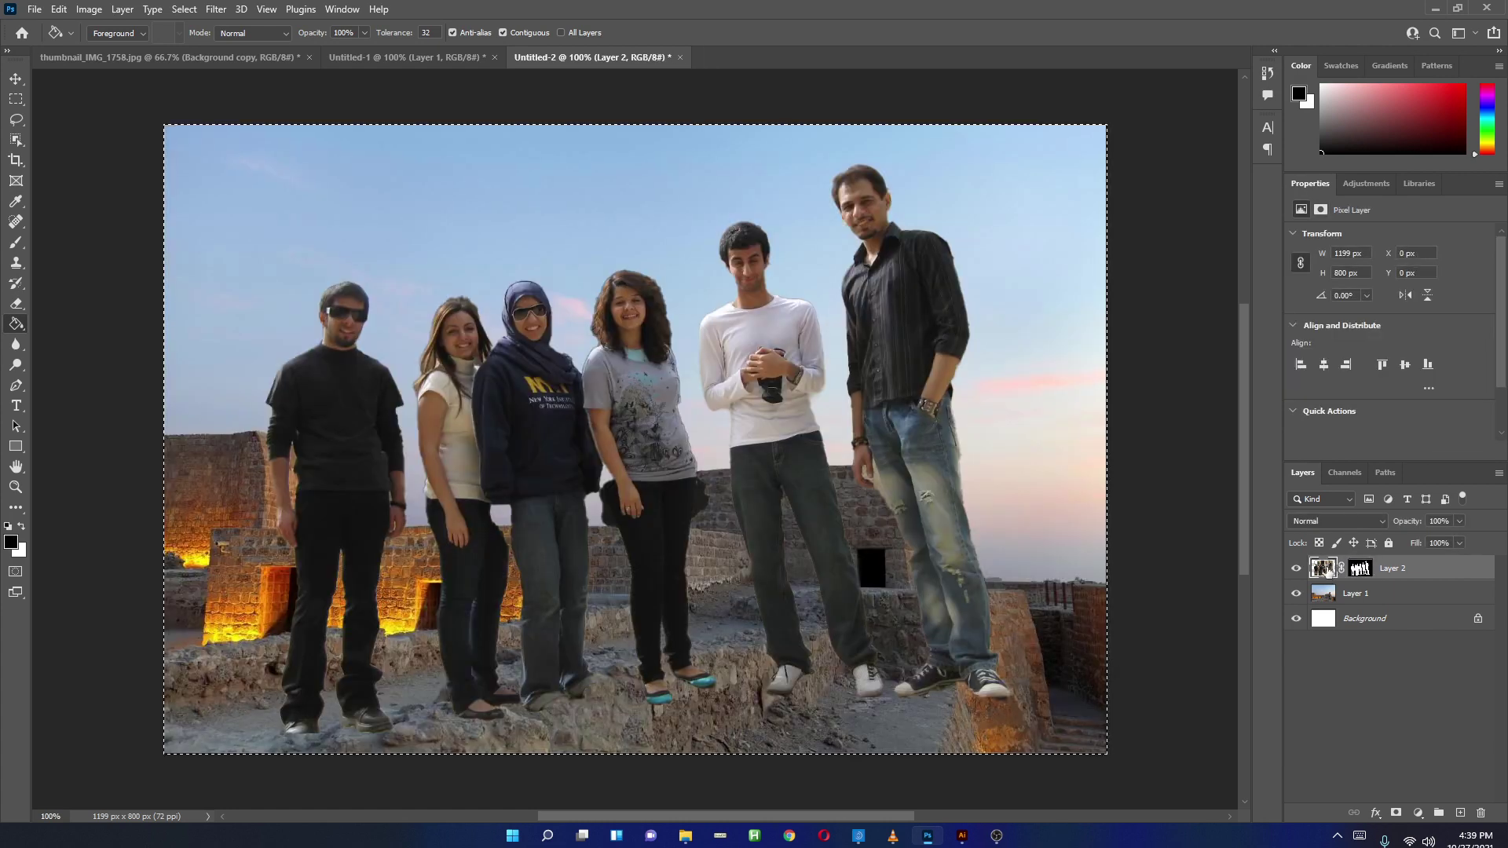
key(m)
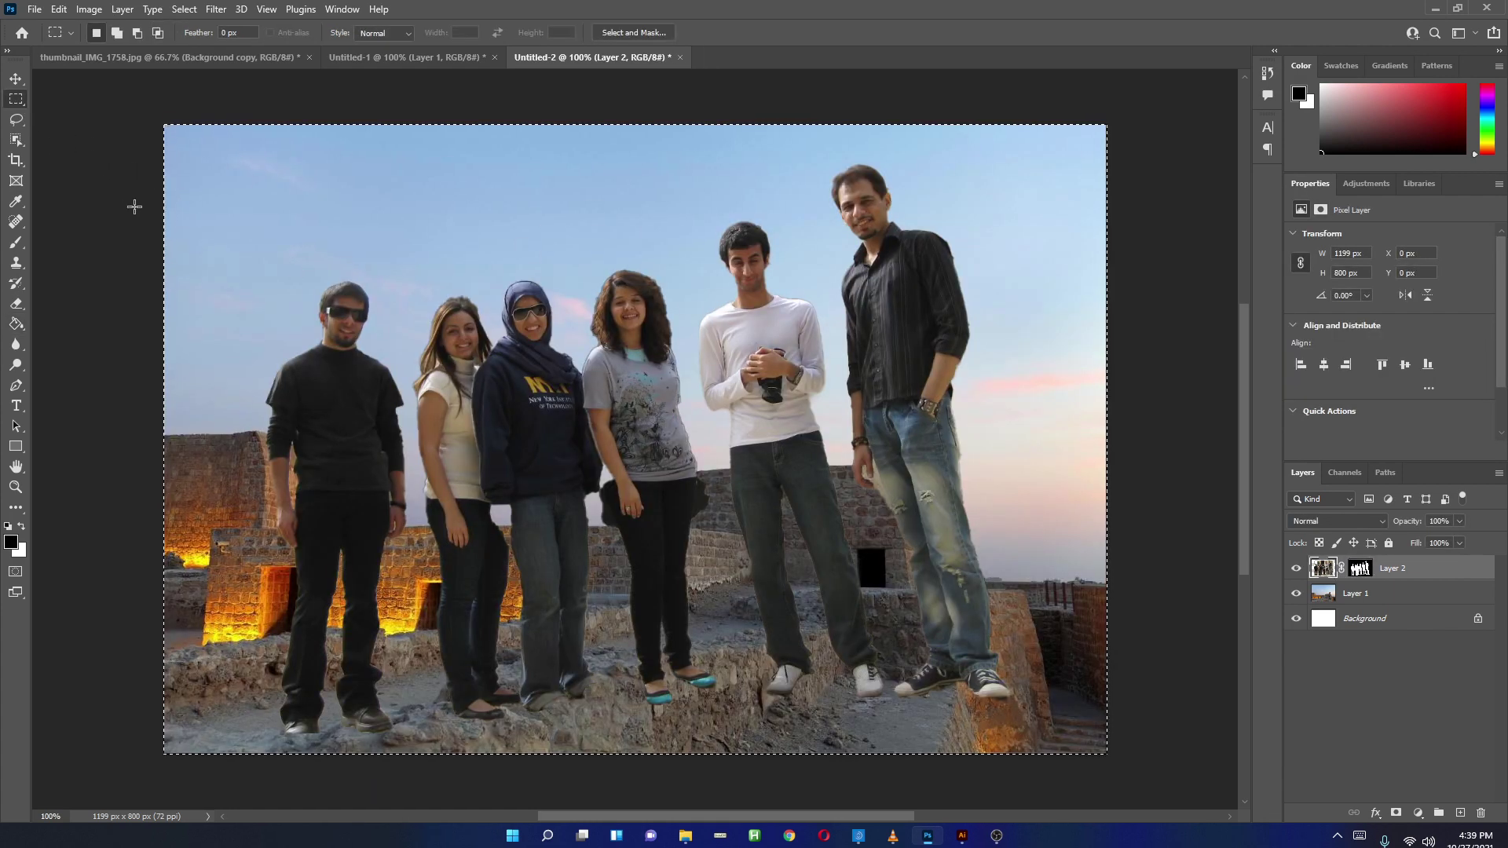
key(ctrl+d)
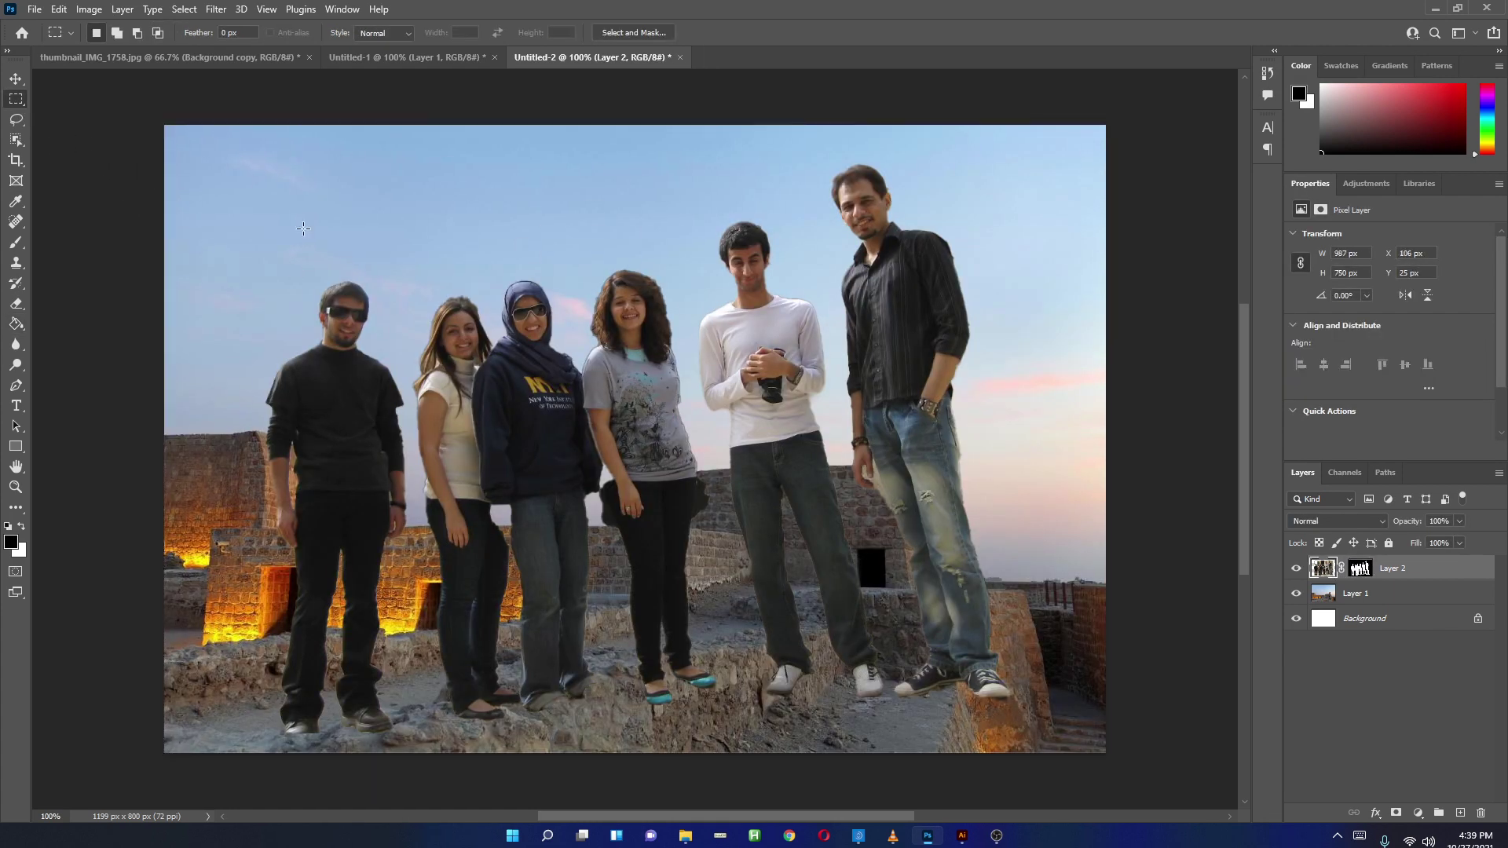
Apply Layer 2's mask from its right-click menu.
click(1361, 571)
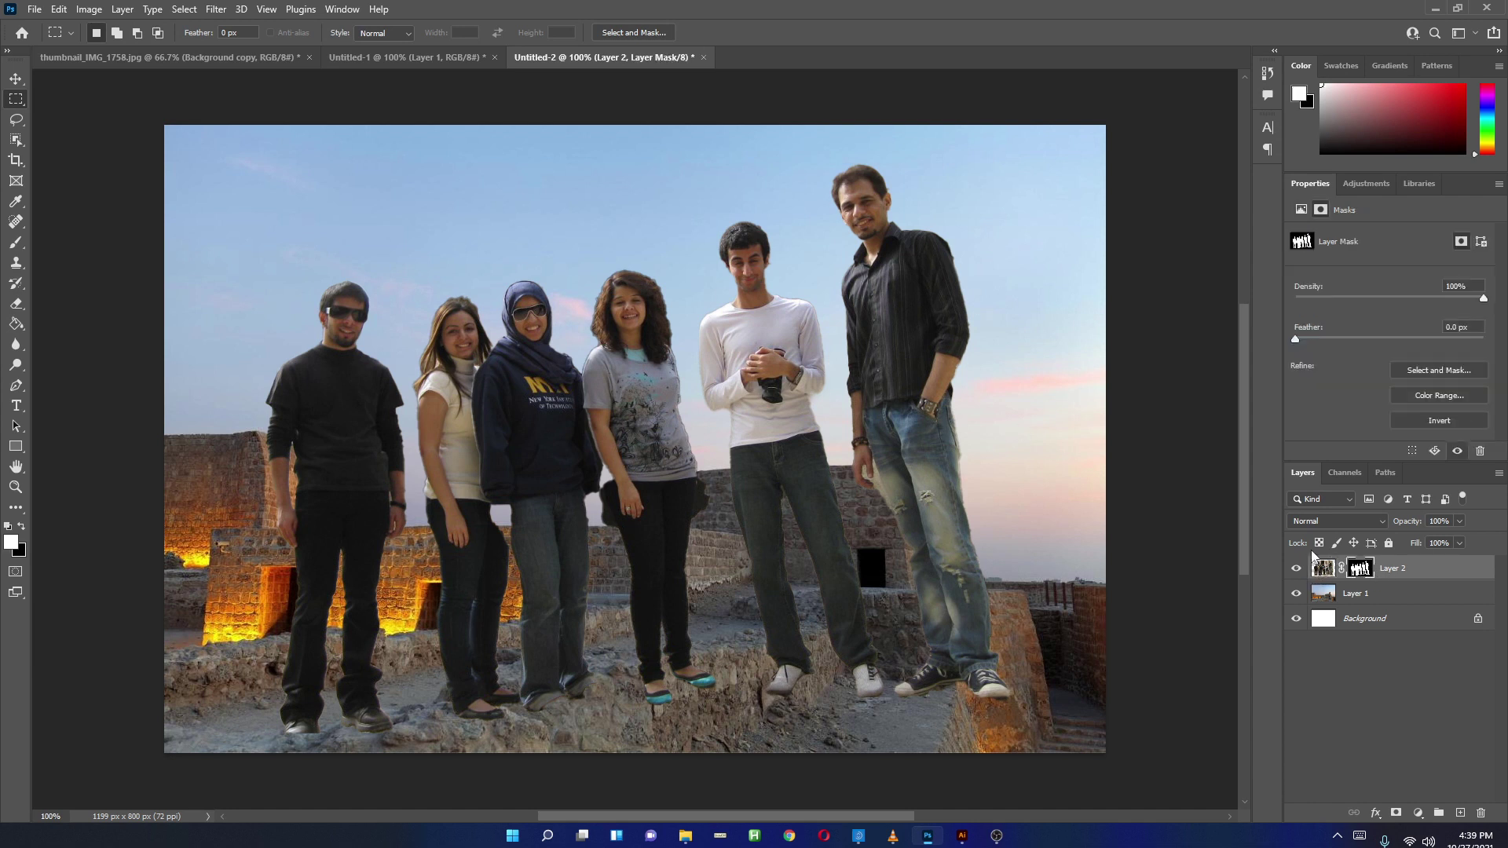
right_click(1362, 572)
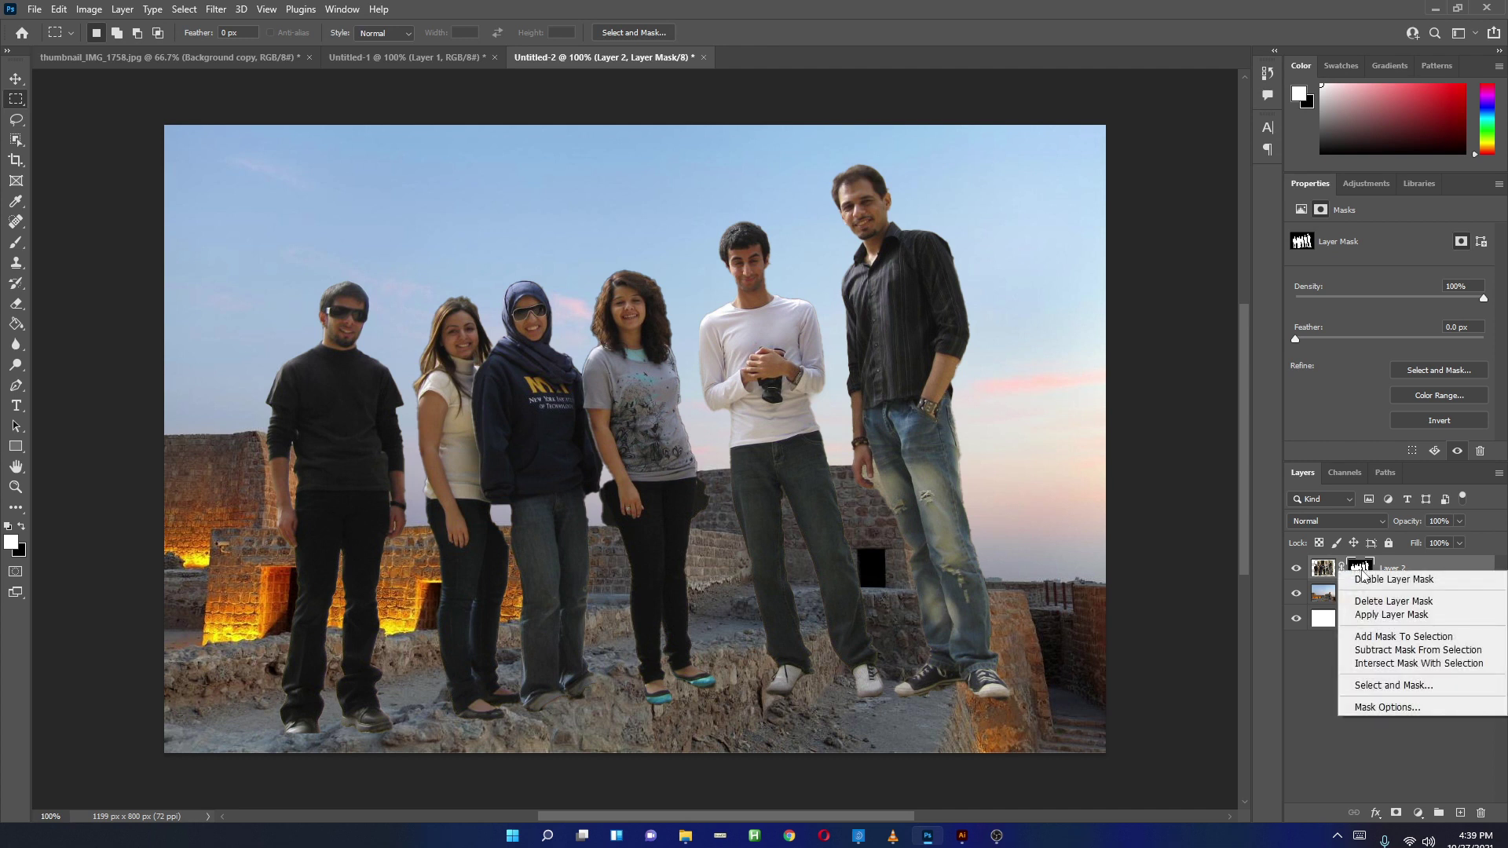
click(1405, 620)
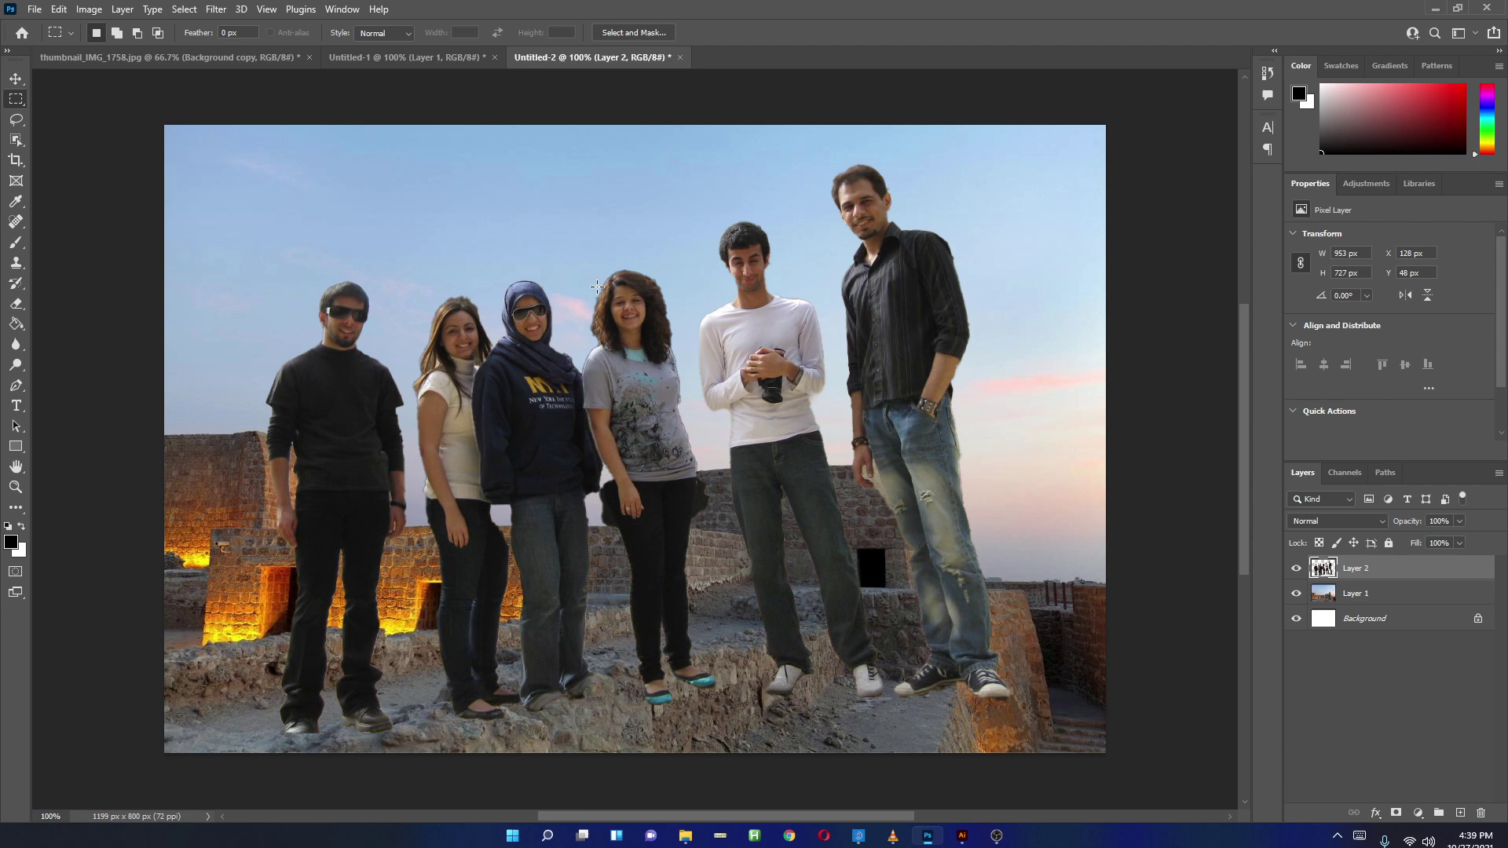
Free-transform the people to about half size, lower them and tilt them slightly.
key(ctrl+t)
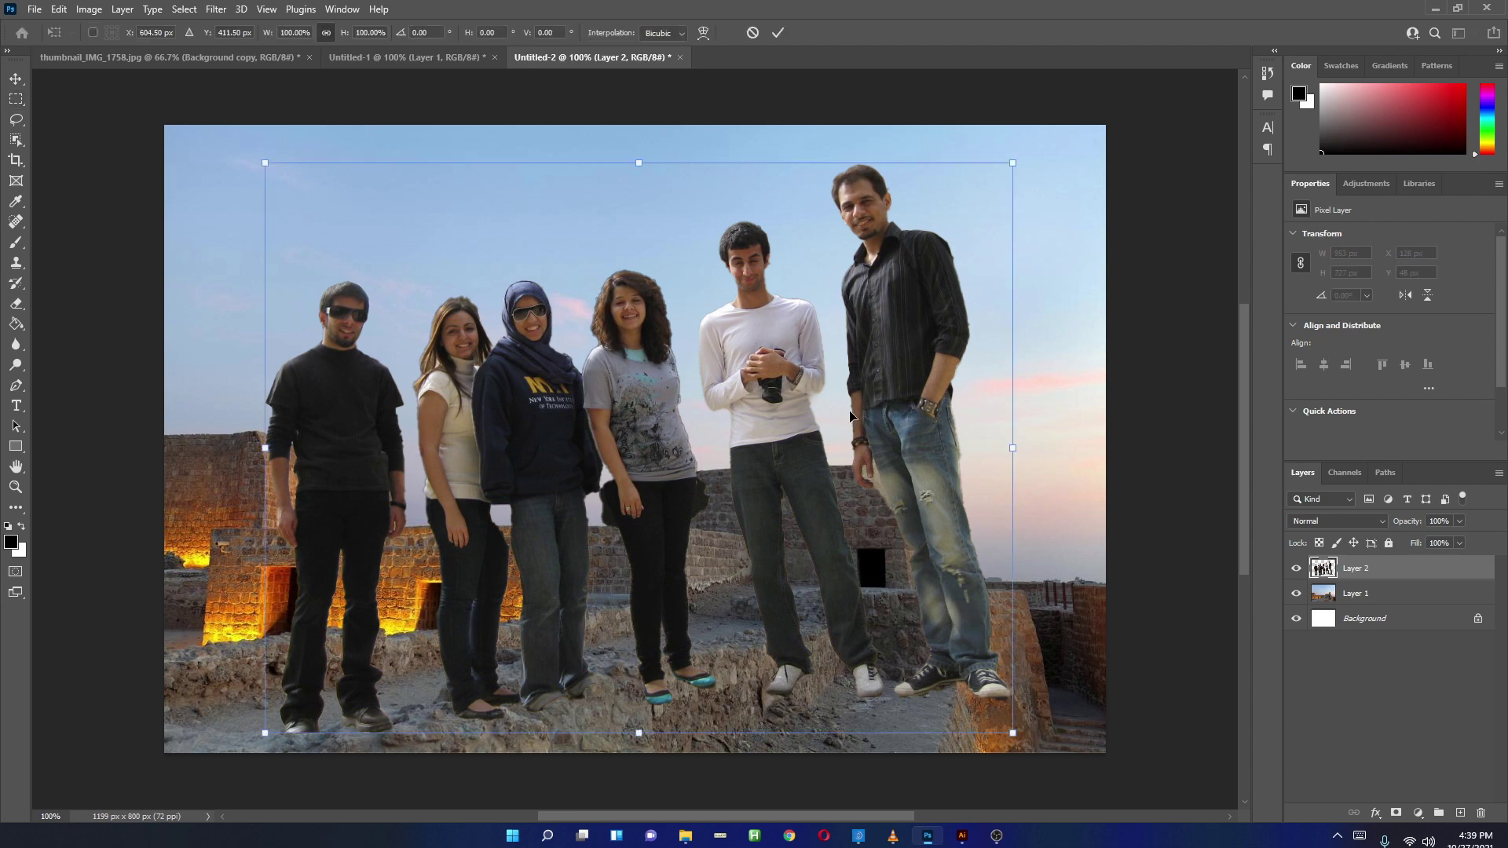
drag(1013, 736, 639, 448)
drag(506, 350, 563, 592)
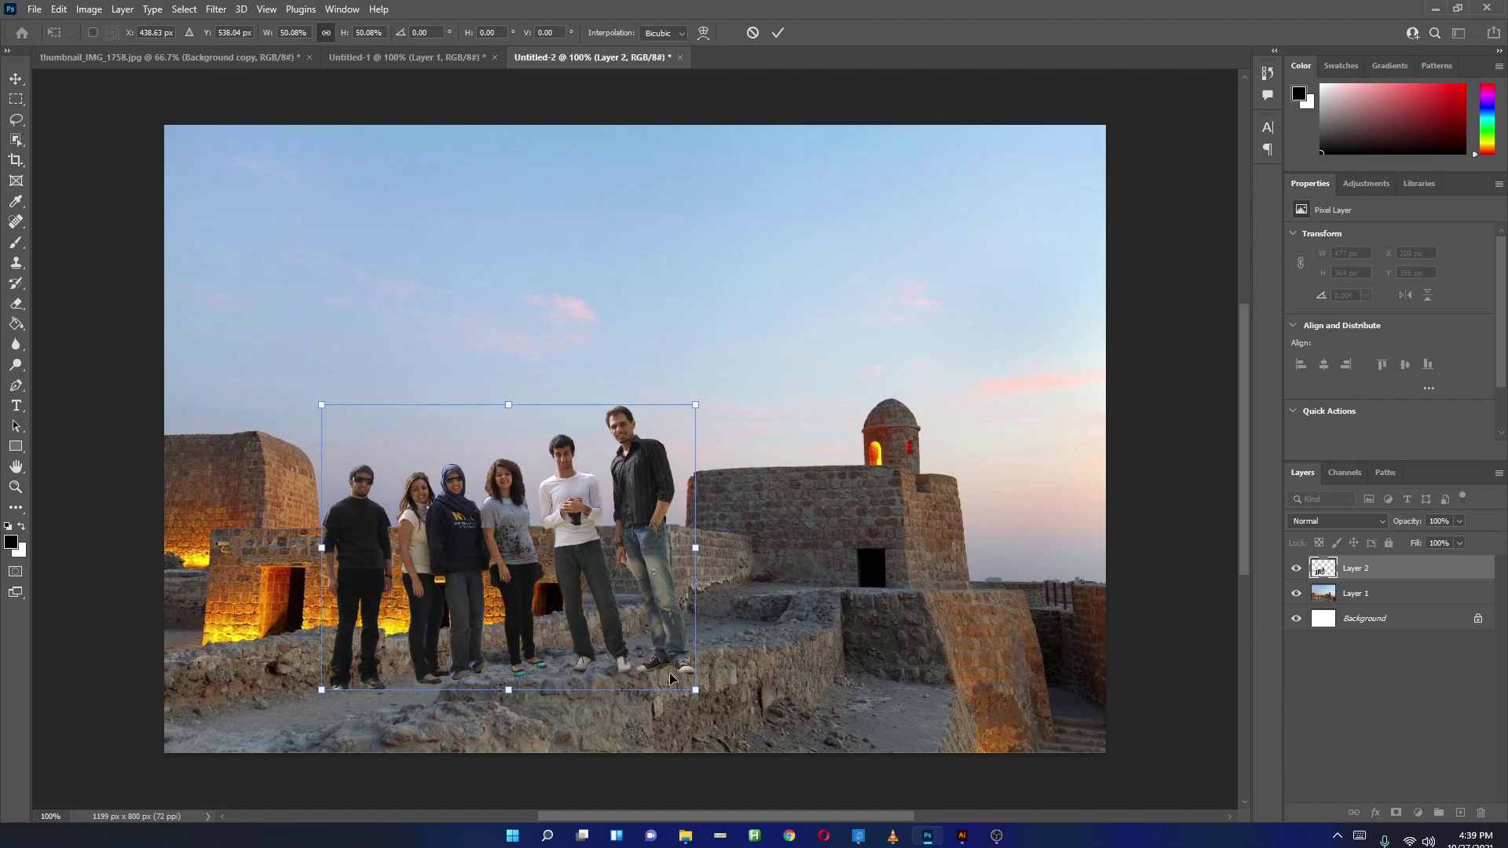
drag(707, 684, 741, 696)
drag(554, 570, 546, 587)
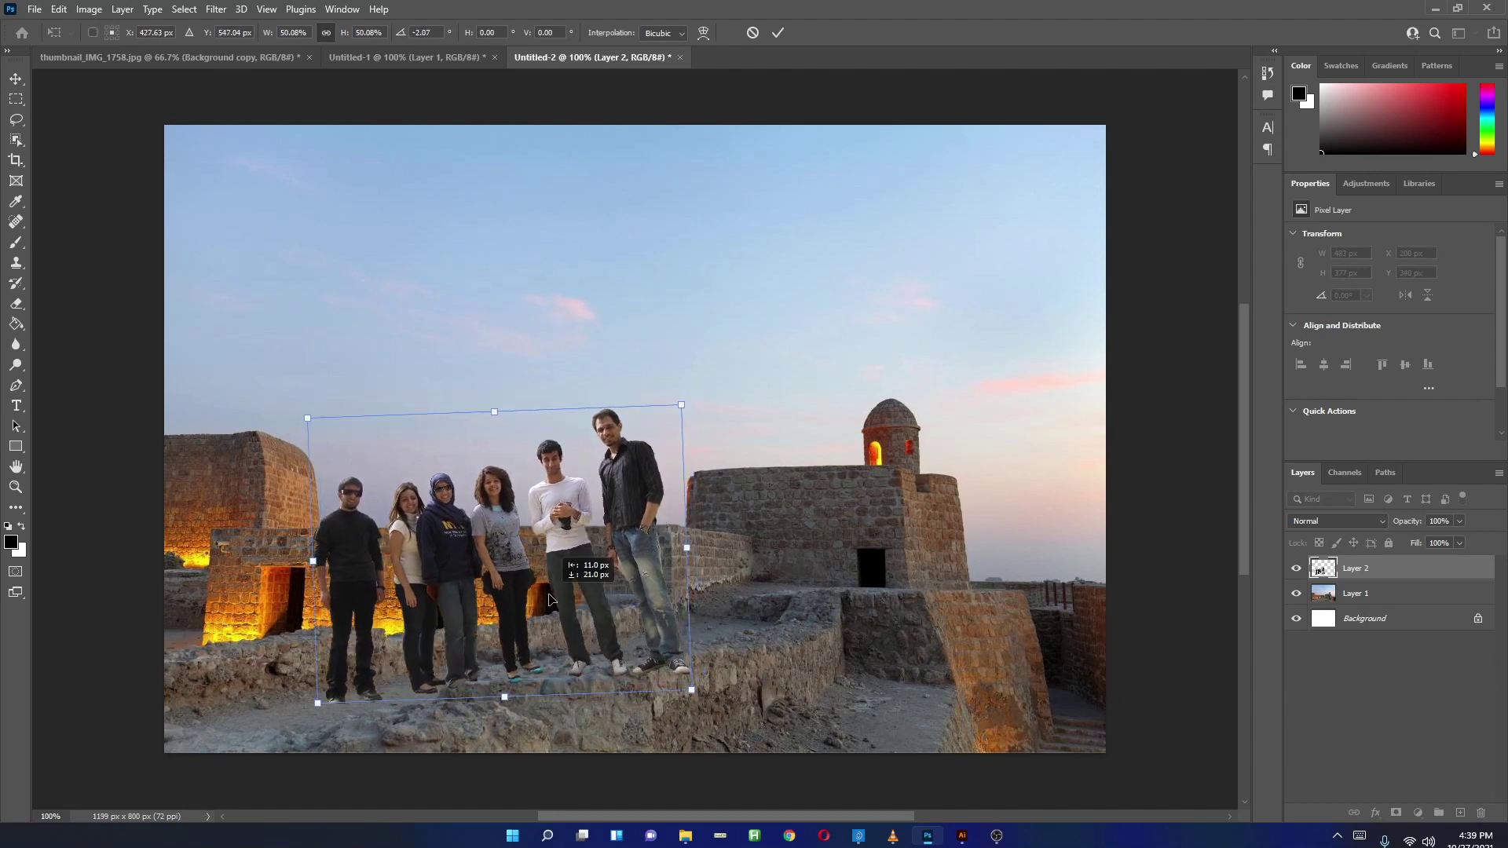
drag(722, 721, 629, 652)
Shrink the group further to 361 × 281 px, commit, and nudge it onto the stone ledge.
drag(590, 502, 605, 463)
drag(557, 546, 531, 549)
drag(578, 462, 568, 467)
drag(555, 548, 591, 542)
key(Return)
key(m)
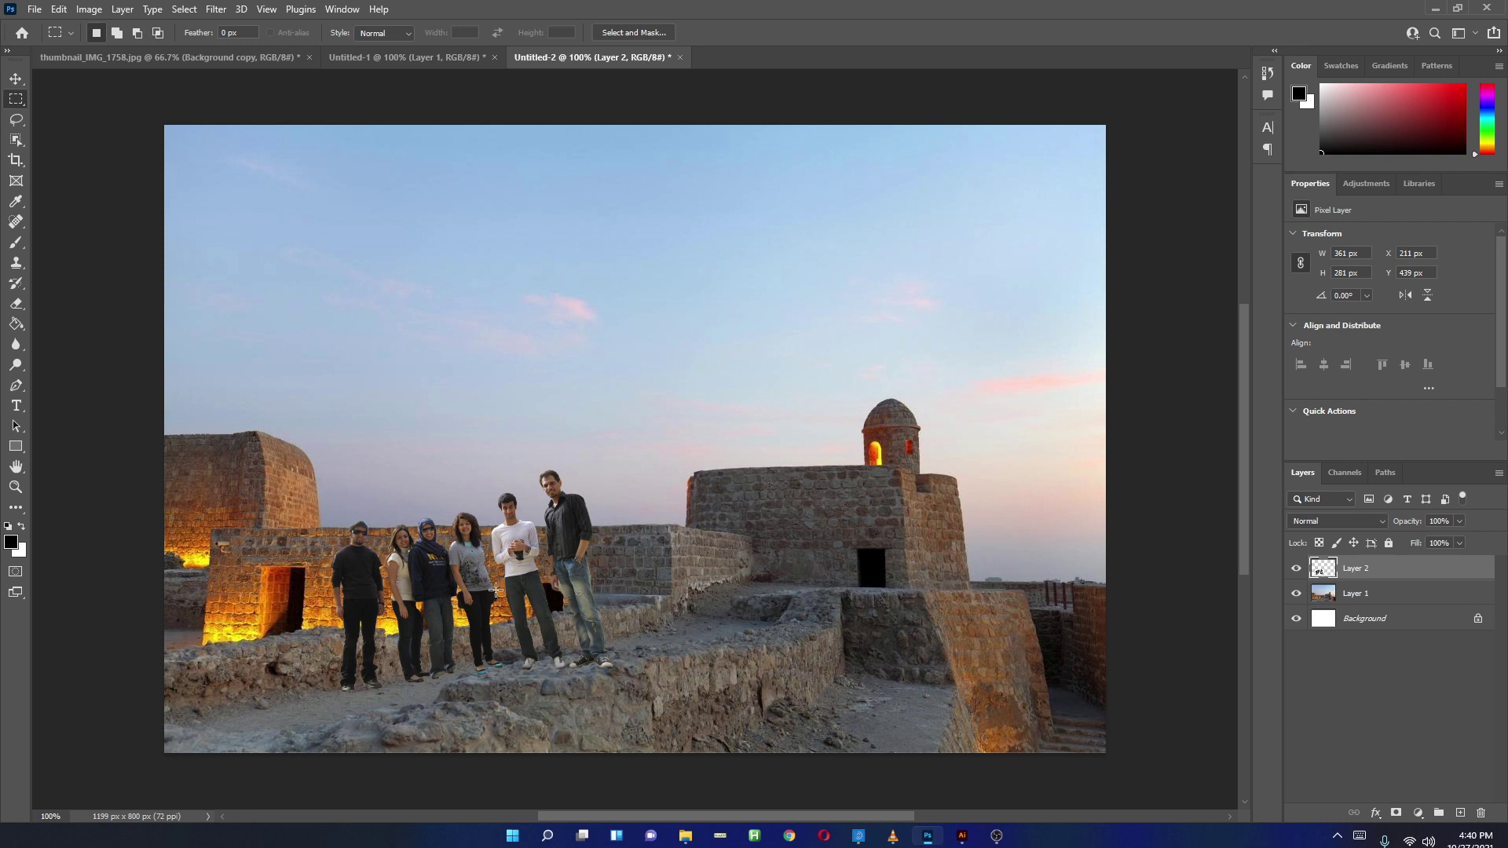
key(v)
mouse_move(444, 617)
mouse_down()
mouse_move(496, 611)
mouse_move(390, 641)
mouse_move(422, 625)
mouse_up()
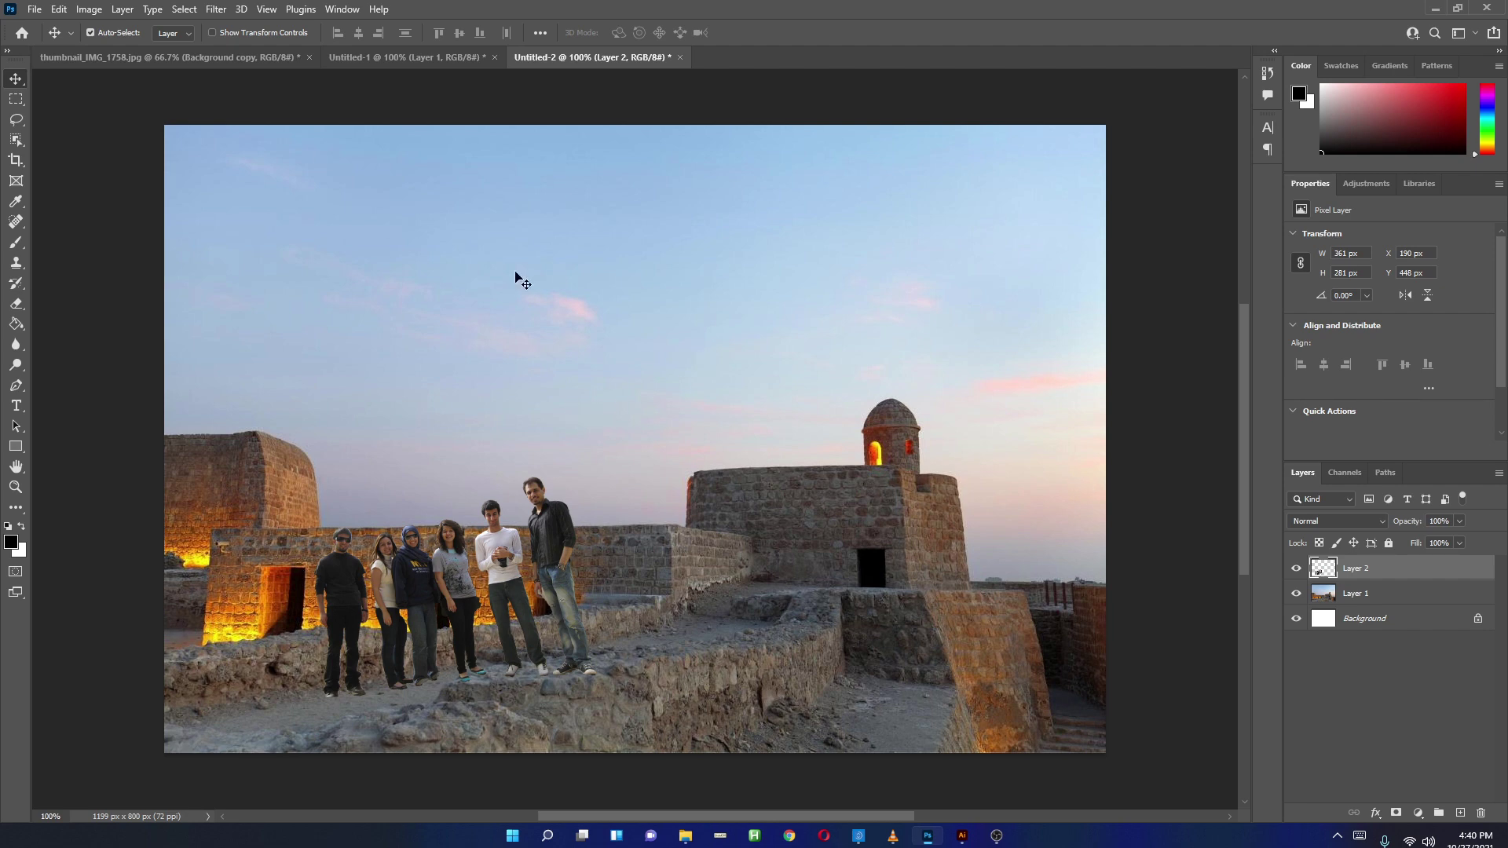
Harmonize the people to Layer 1 with Strength 95, a slight red shift, lower saturation, brightness −14.
click(218, 11)
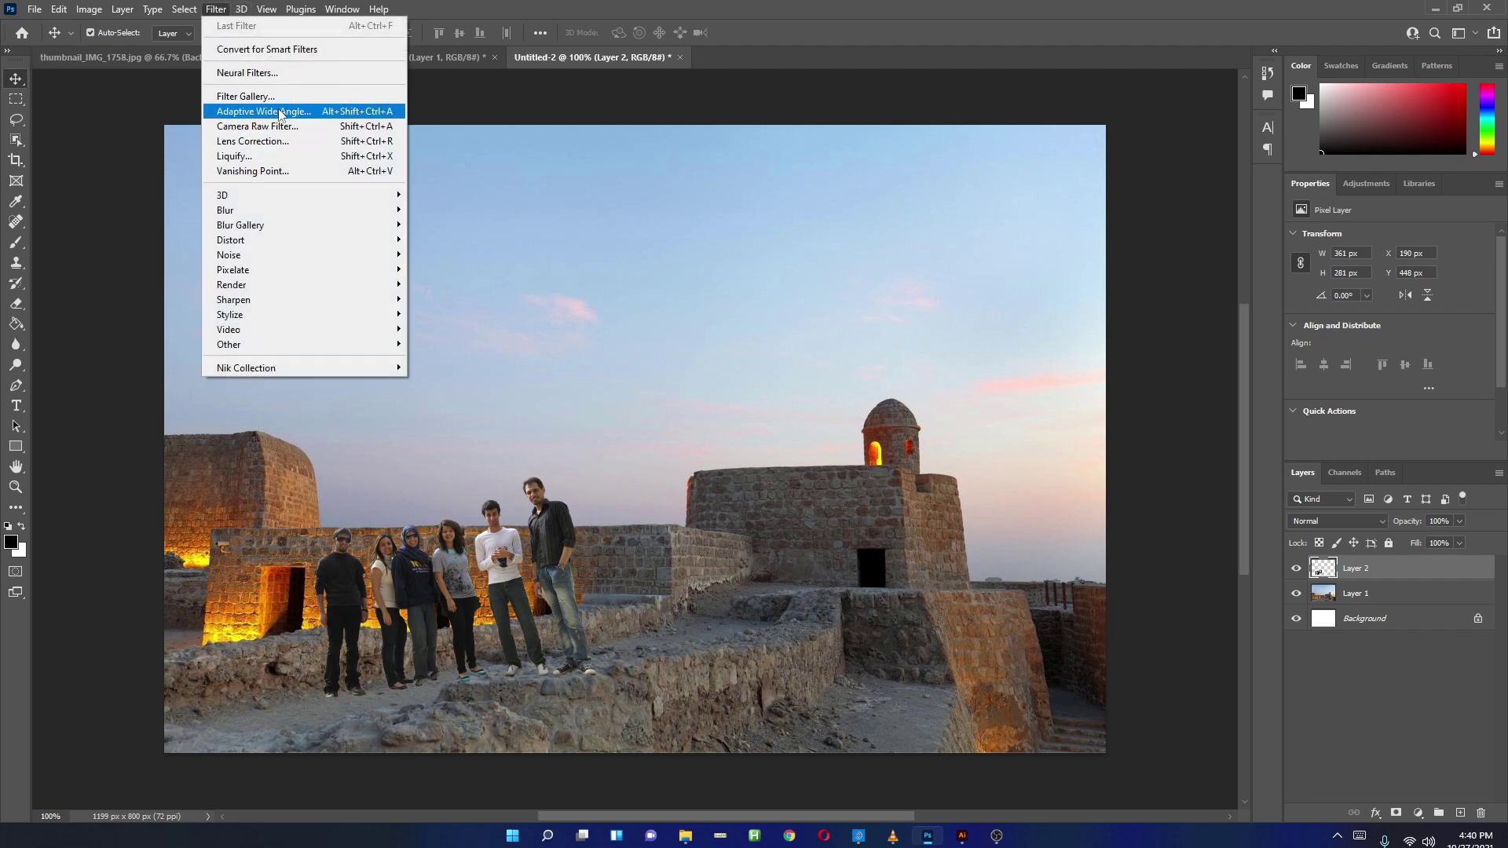
click(243, 73)
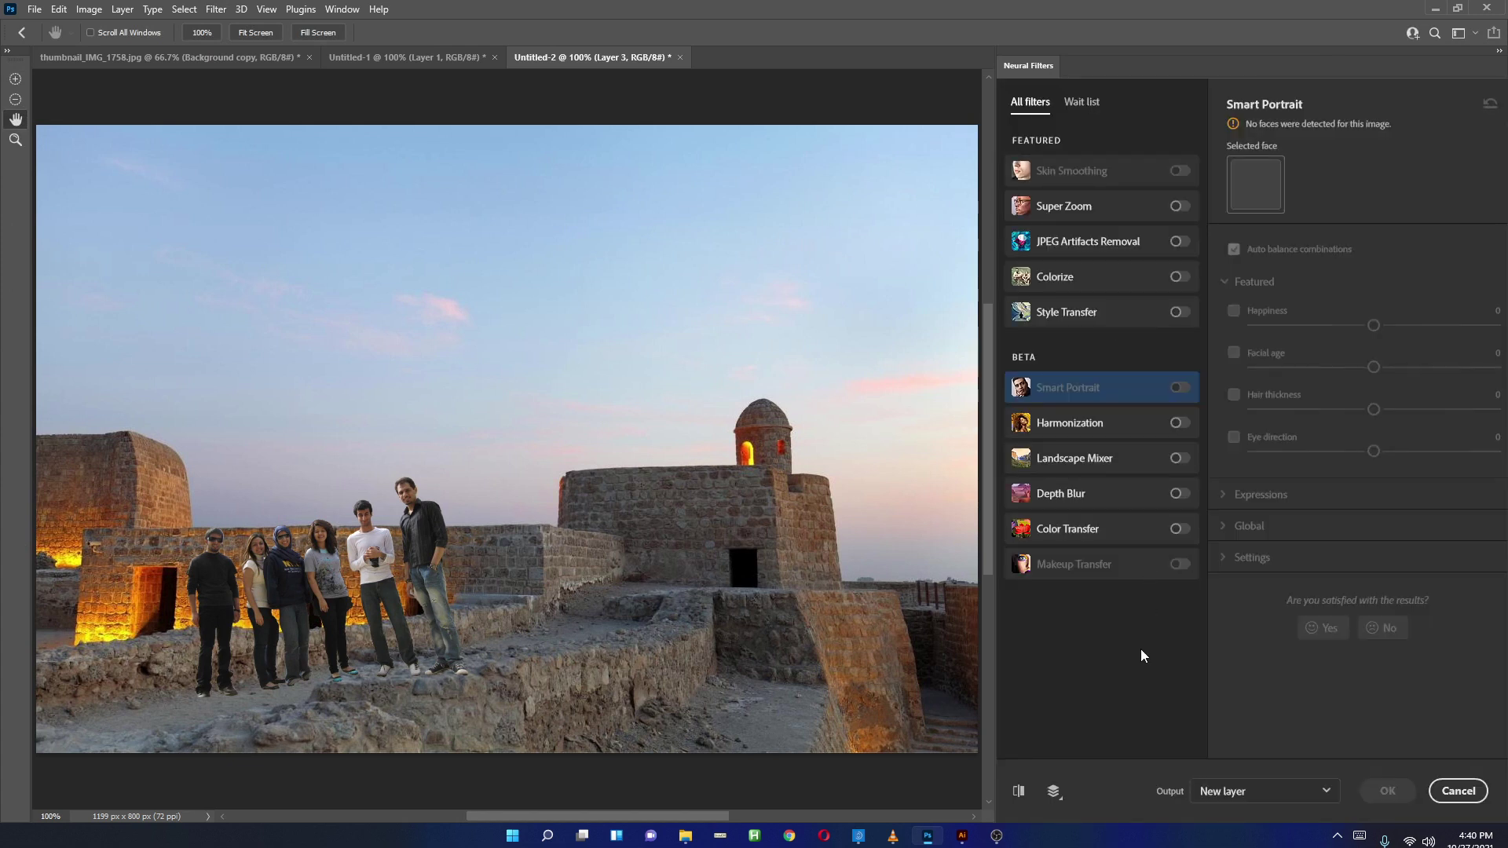
click(1178, 424)
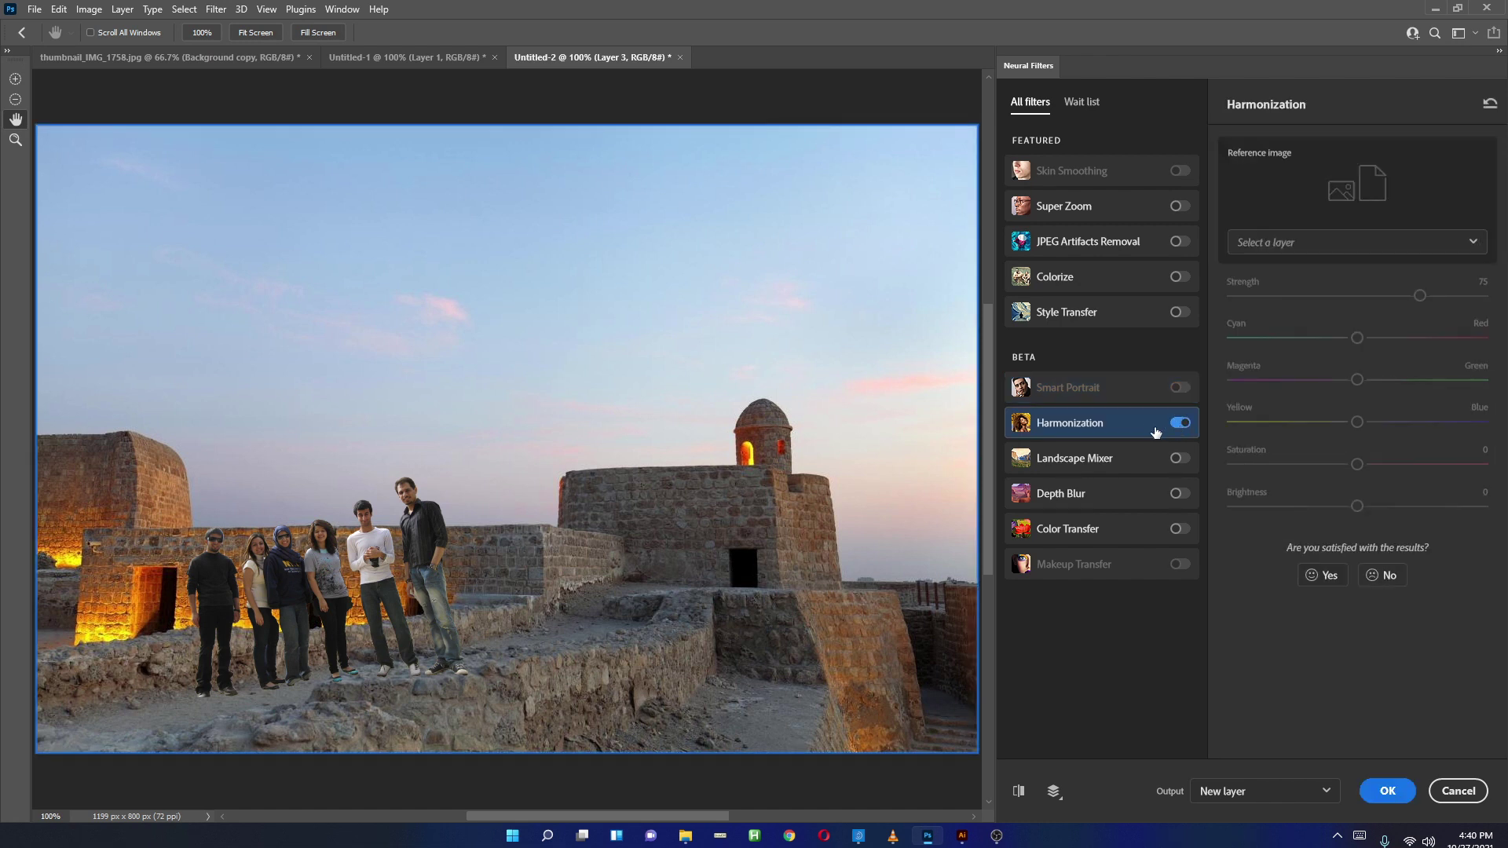
click(1295, 245)
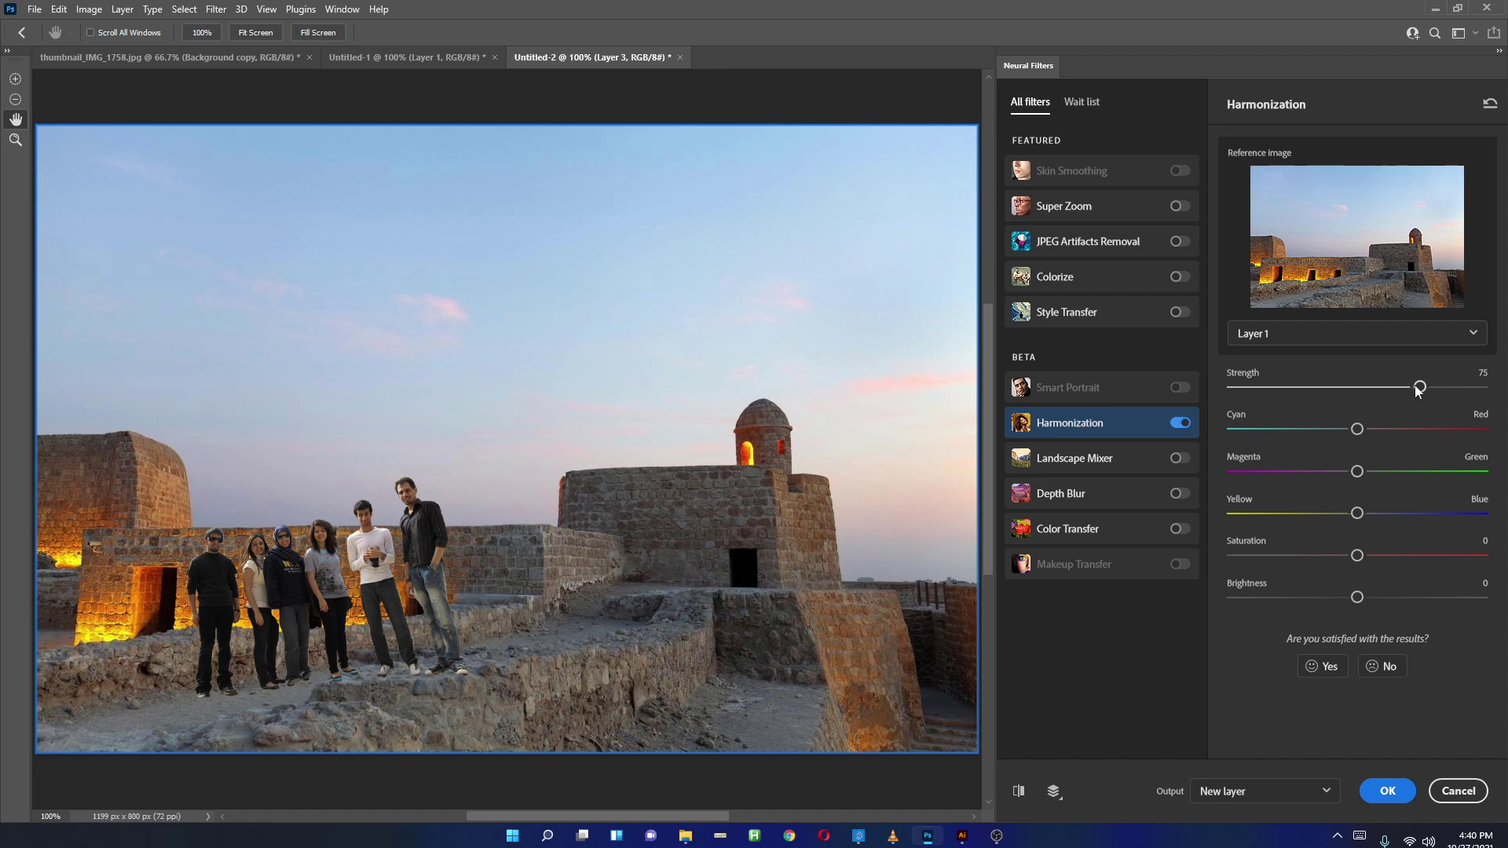
drag(1420, 387, 1476, 396)
drag(1358, 429, 1396, 431)
mouse_move(1357, 514)
mouse_down()
mouse_move(1338, 514)
mouse_move(1369, 517)
mouse_move(1352, 517)
mouse_up()
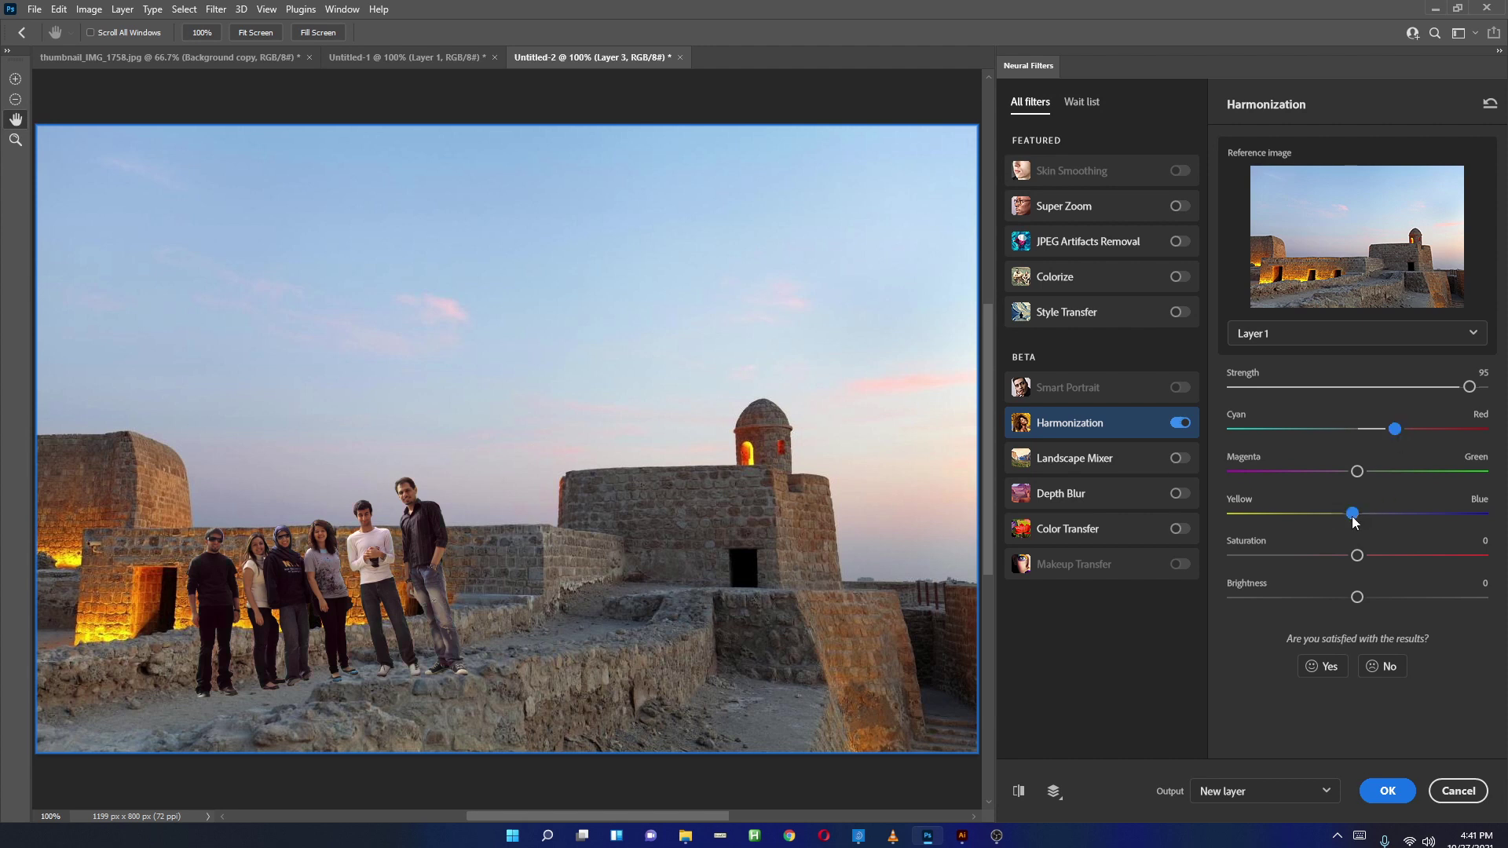
drag(1395, 431, 1382, 431)
drag(1357, 556, 1322, 600)
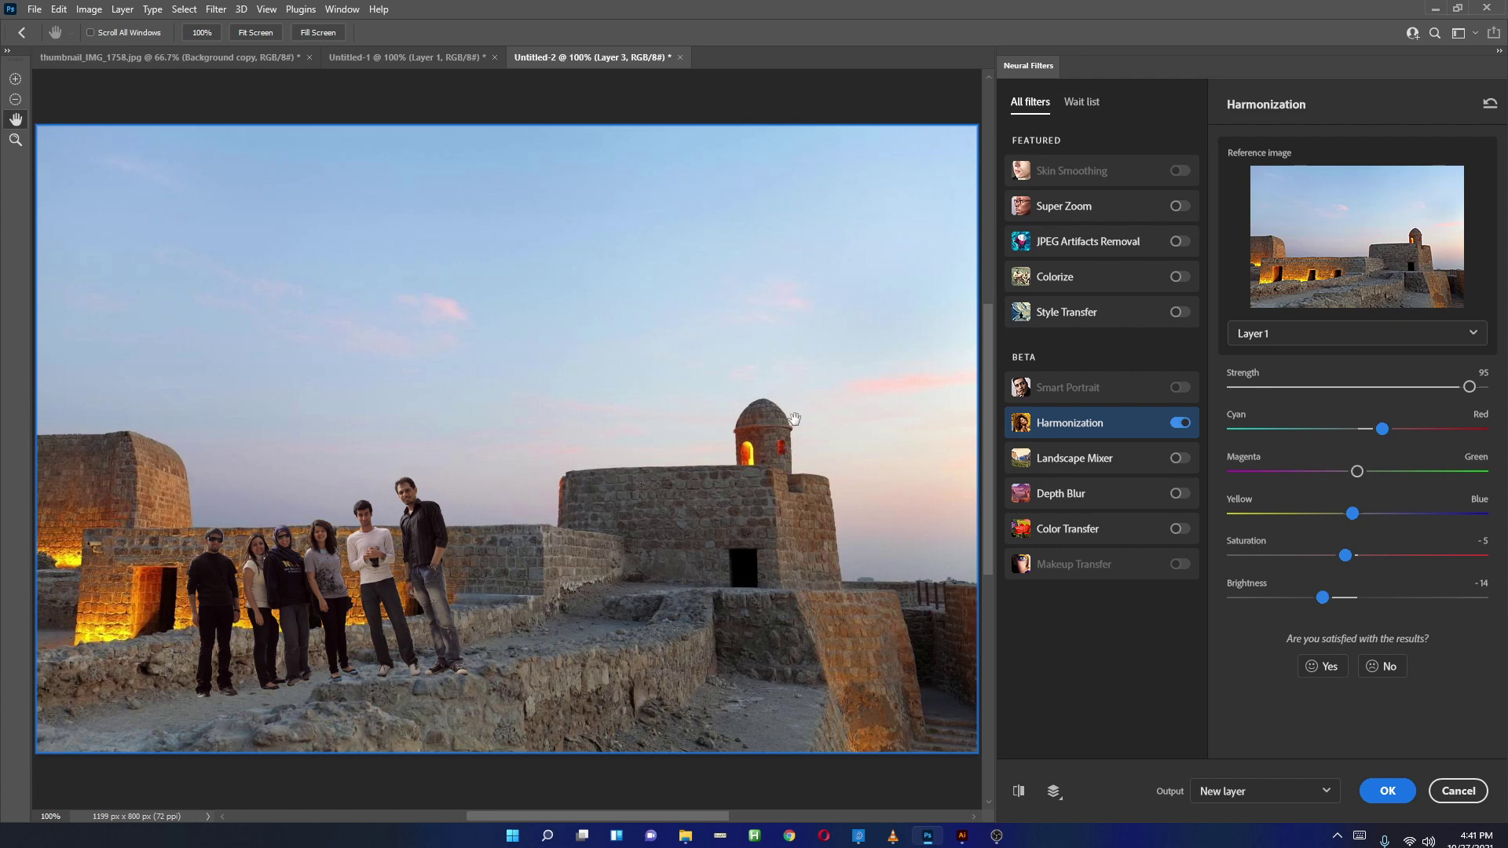
click(1368, 796)
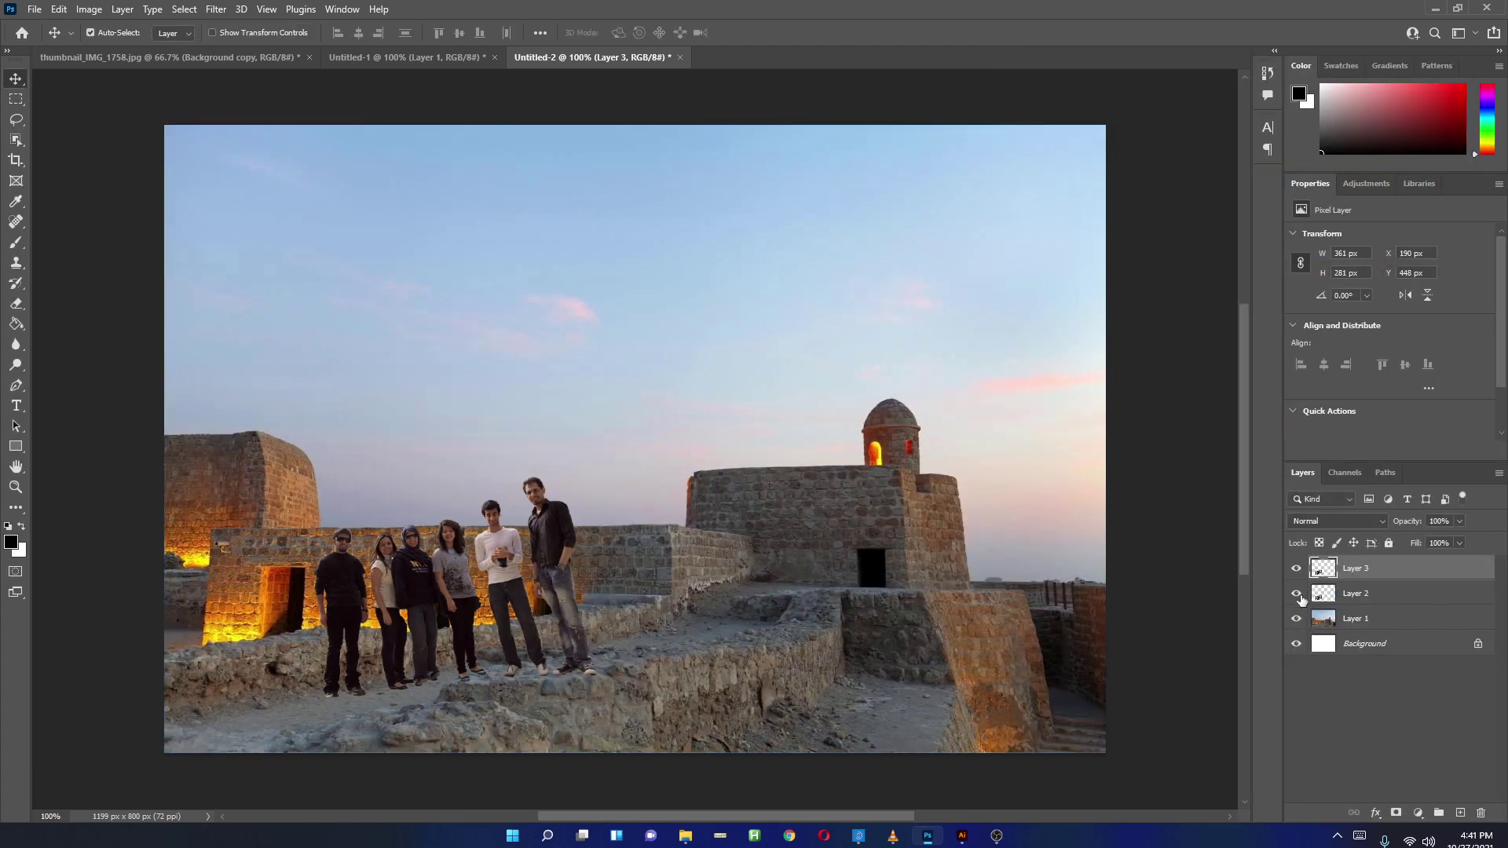
Toggle Layer 3's visibility to compare before and after, then switch to Untitled-1.
click(1297, 571)
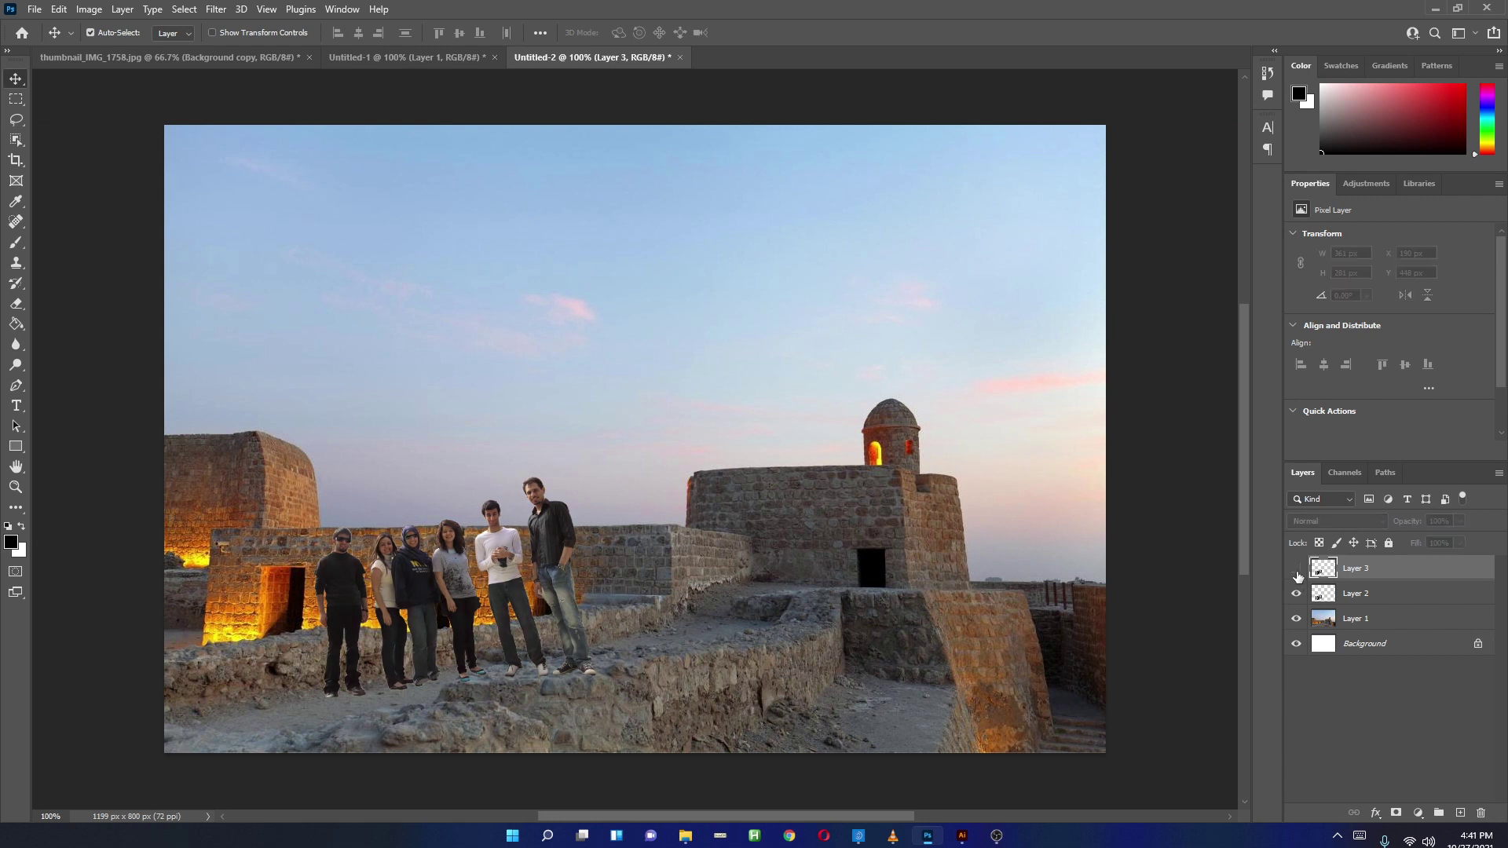
click(1297, 571)
click(1297, 572)
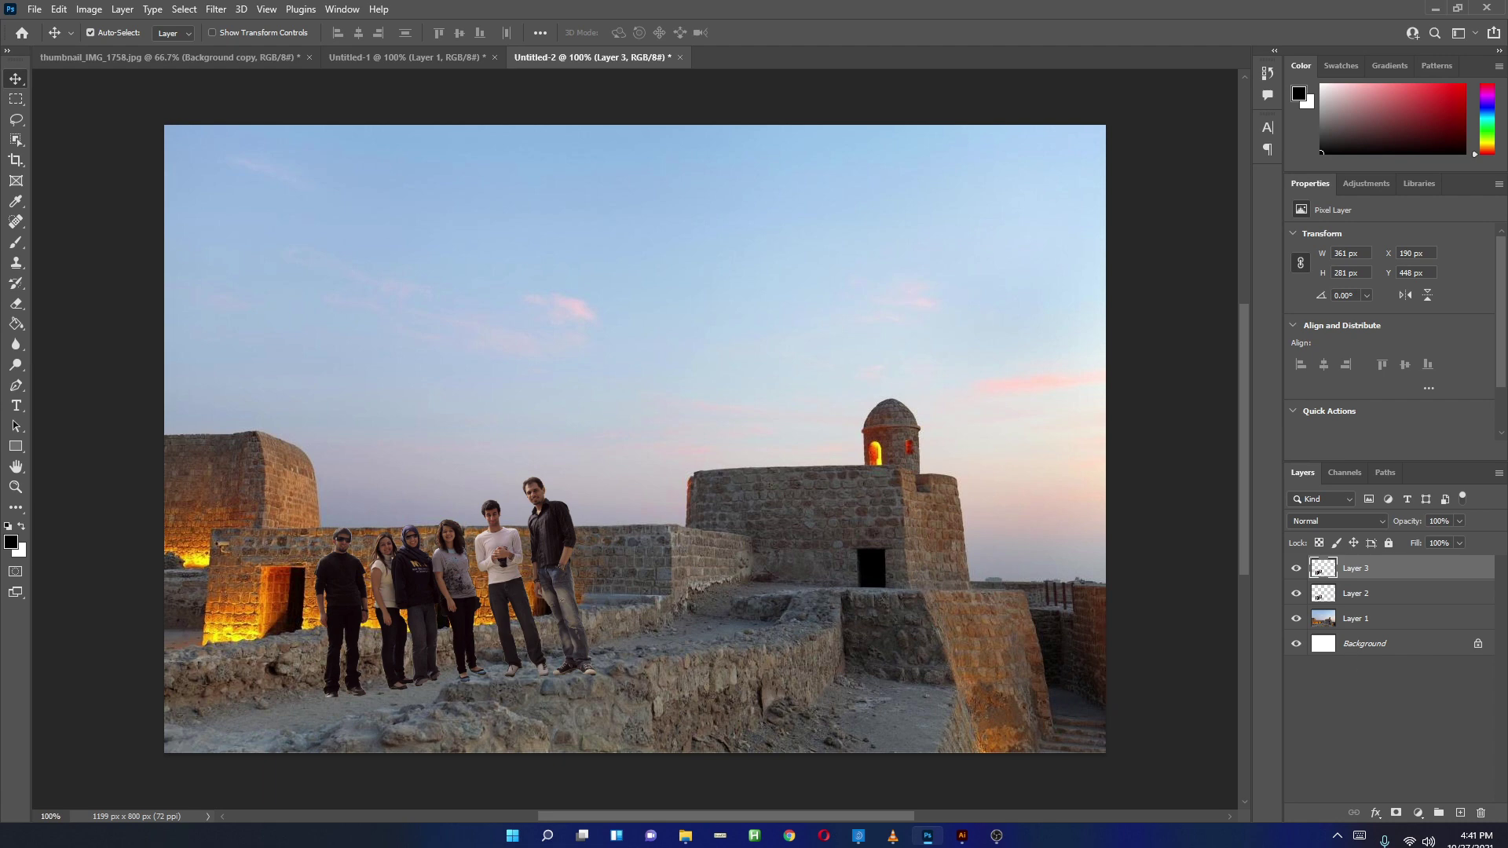
key(ctrl+shift+Tab)
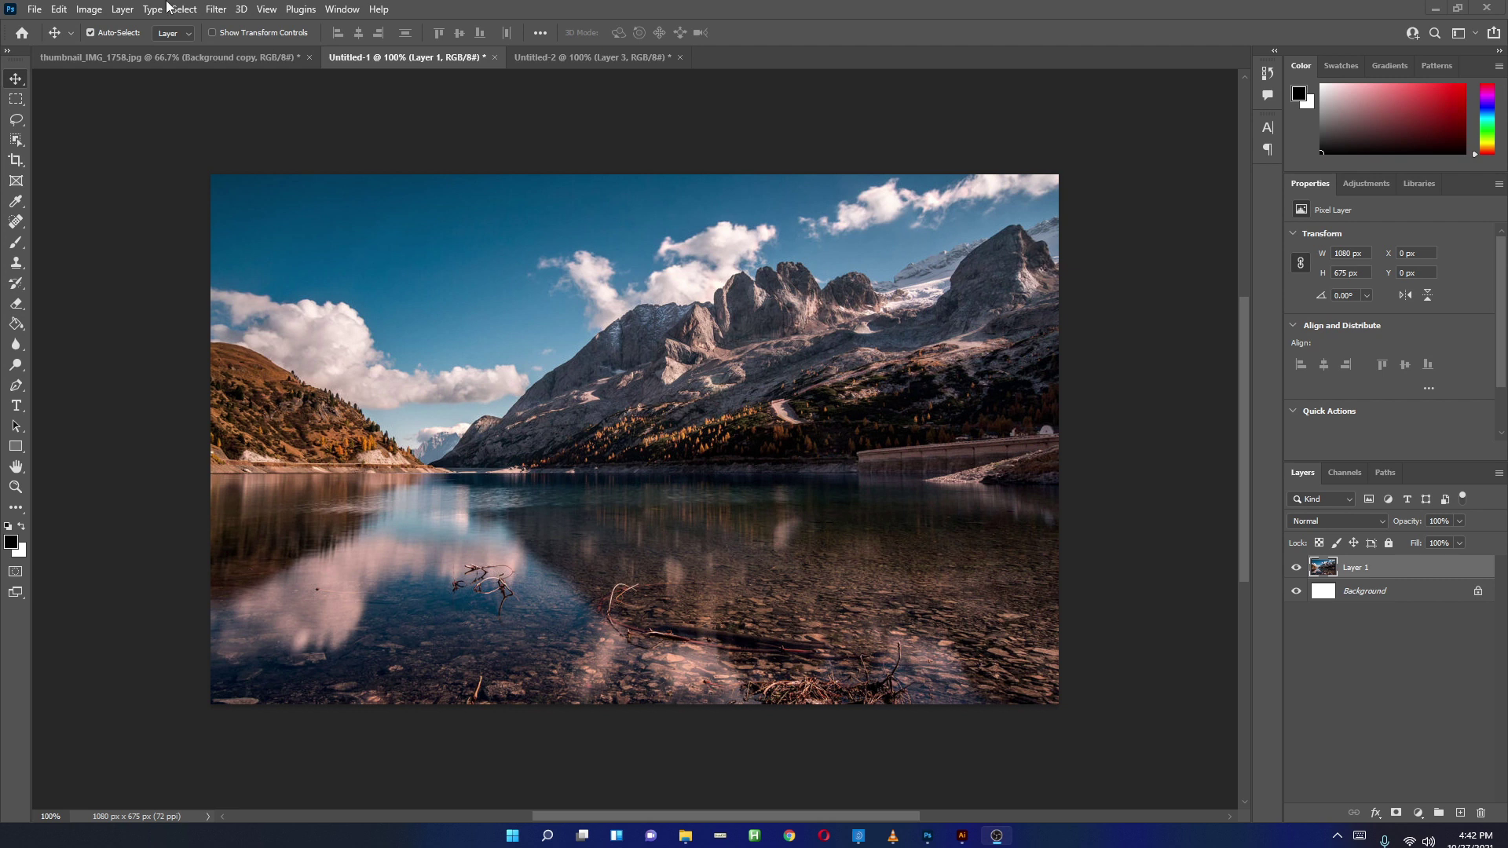
Enable Landscape Mixer in Neural Filters and preview the snowy winter preset on the lake photo.
click(217, 9)
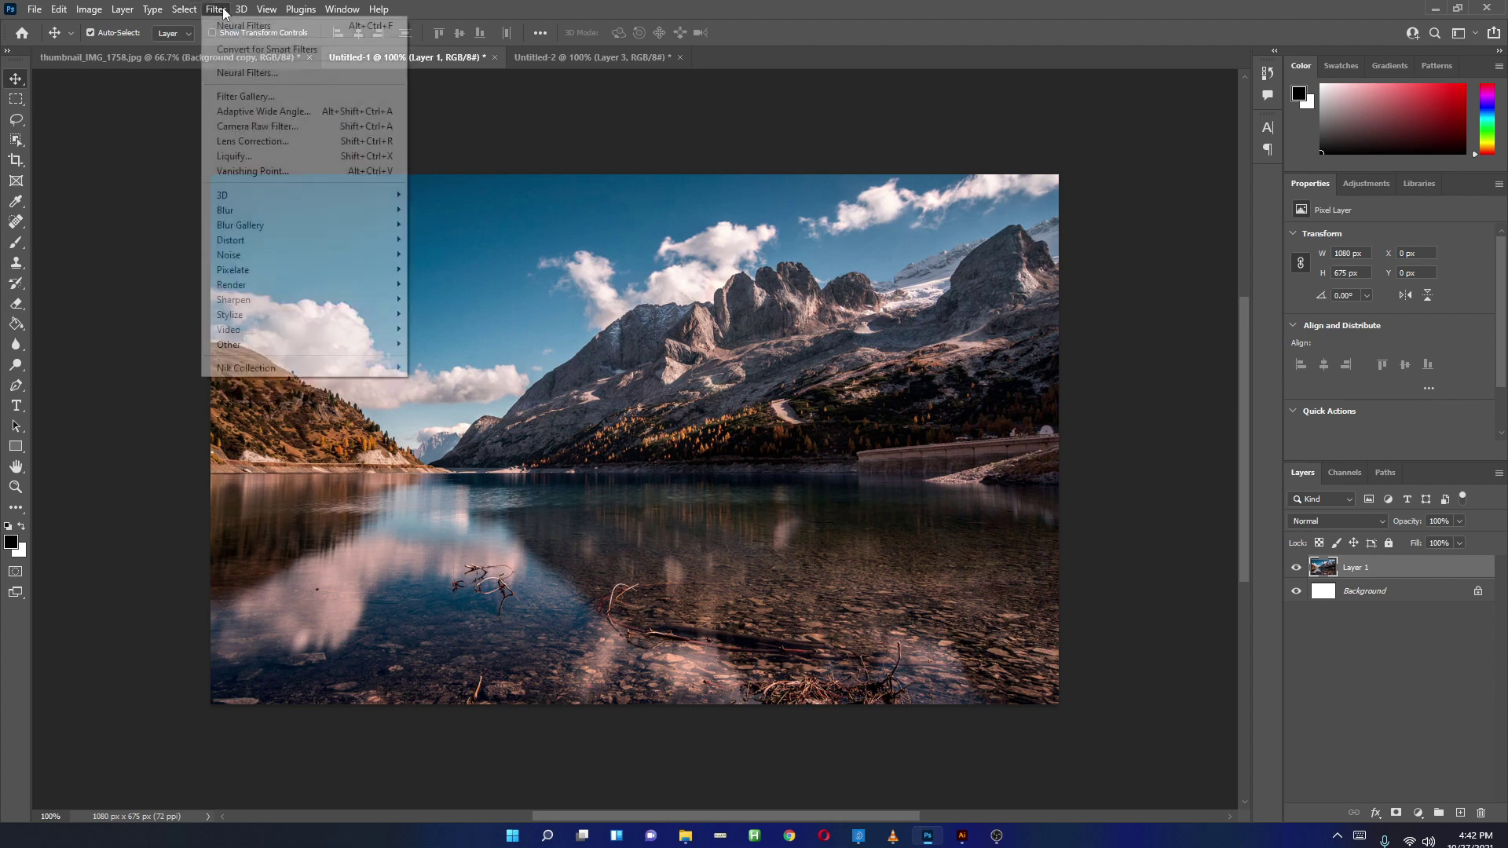
click(239, 74)
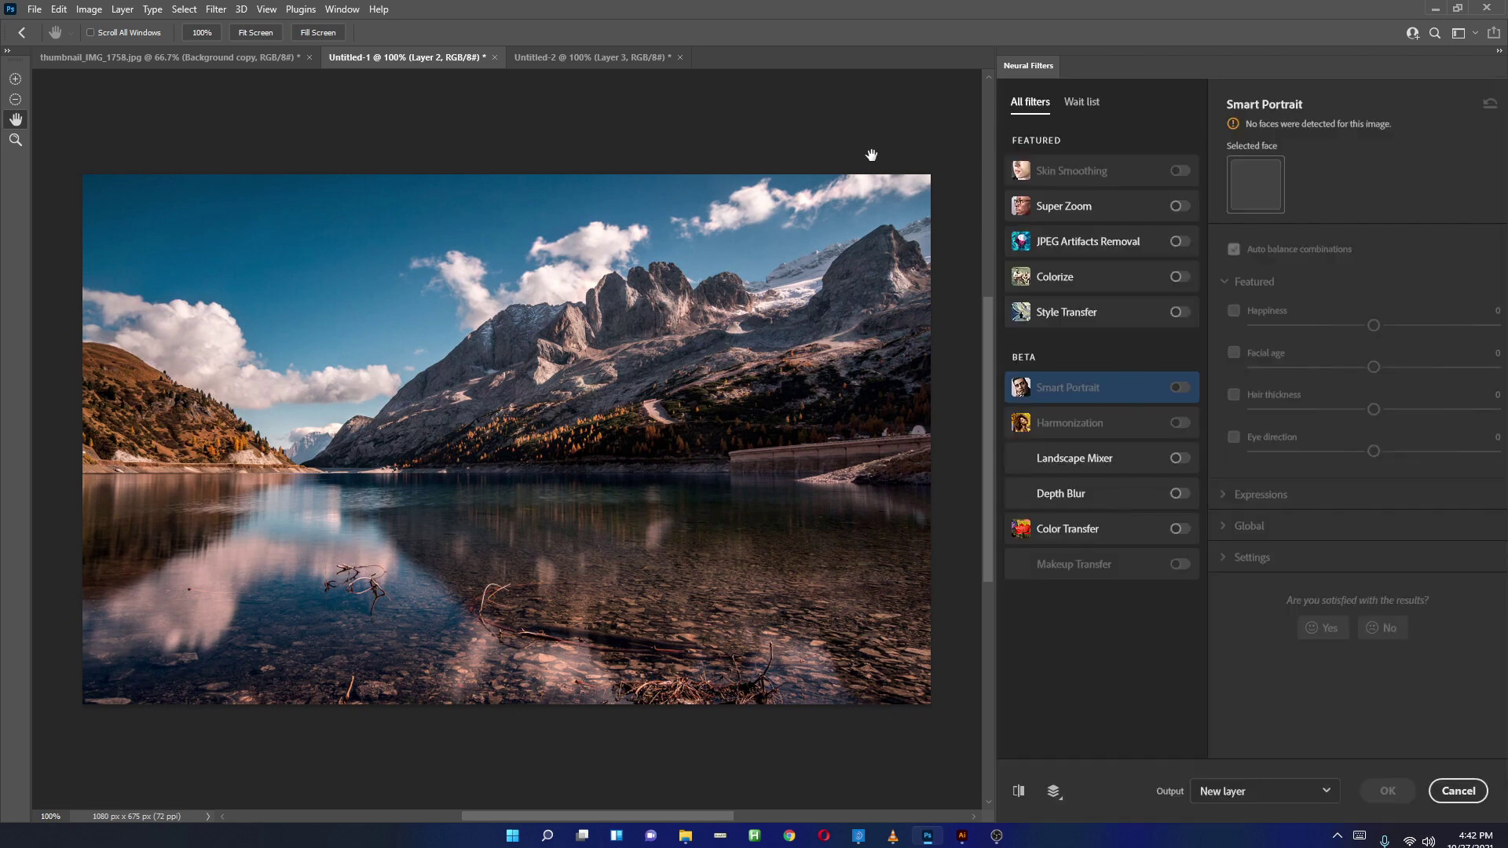
click(1108, 468)
click(1178, 458)
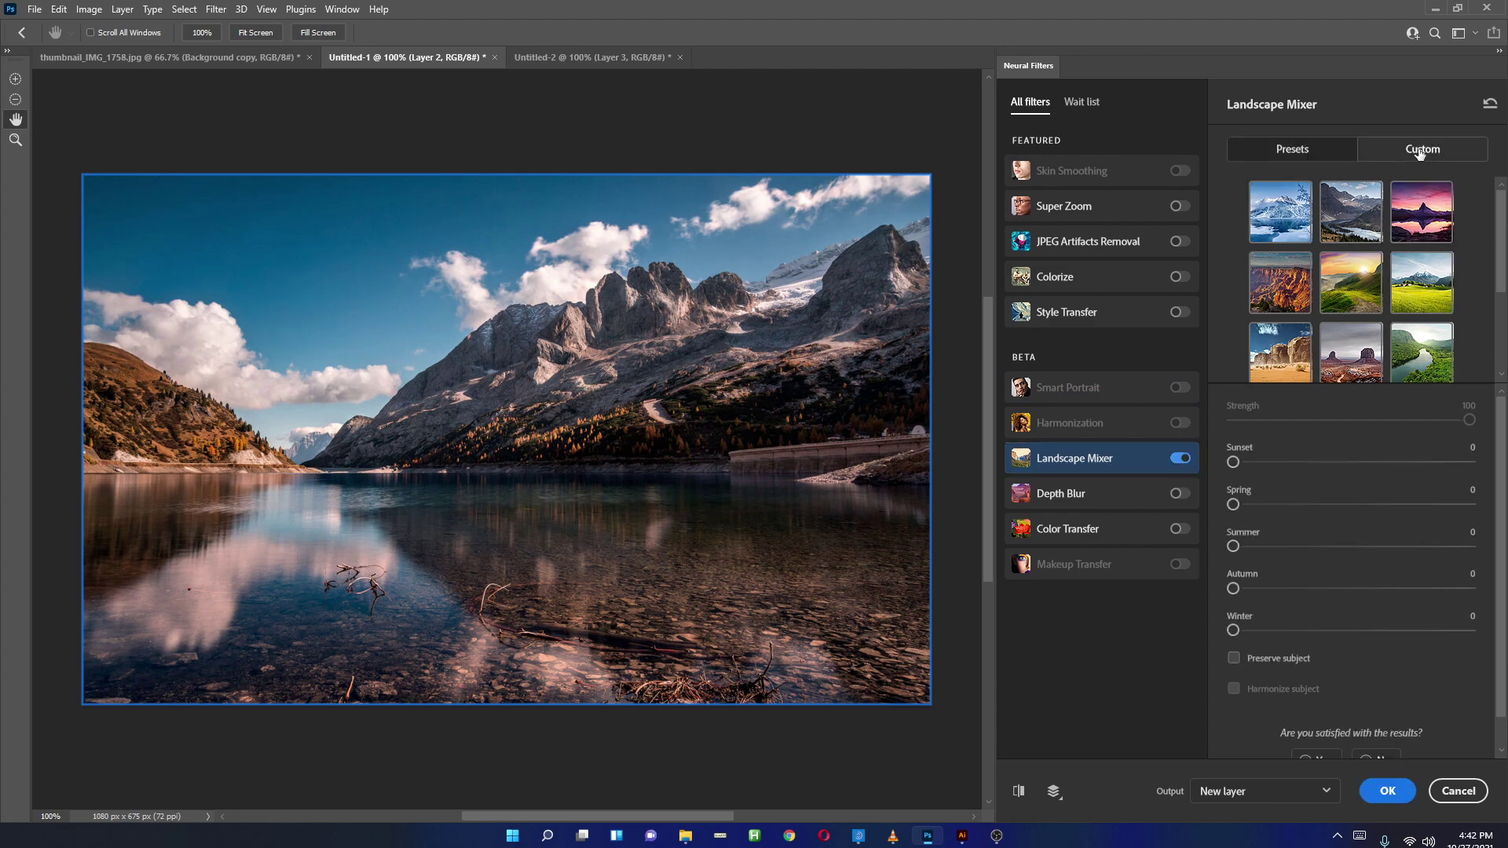
click(1286, 227)
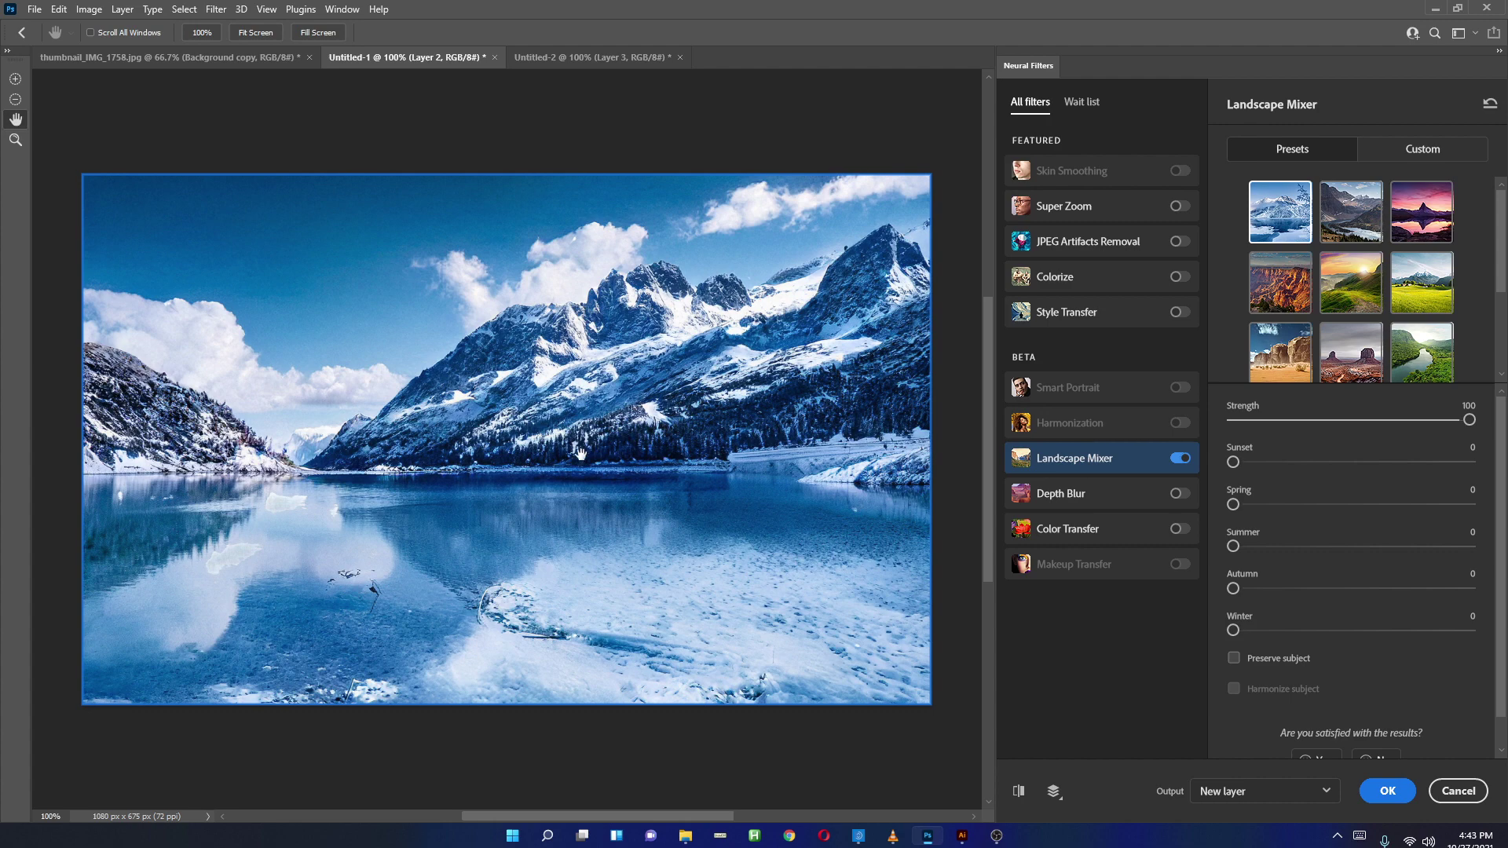
Compare the winter preview against the original photo and check the layer preview options.
click(1019, 794)
click(1019, 794)
click(1019, 794)
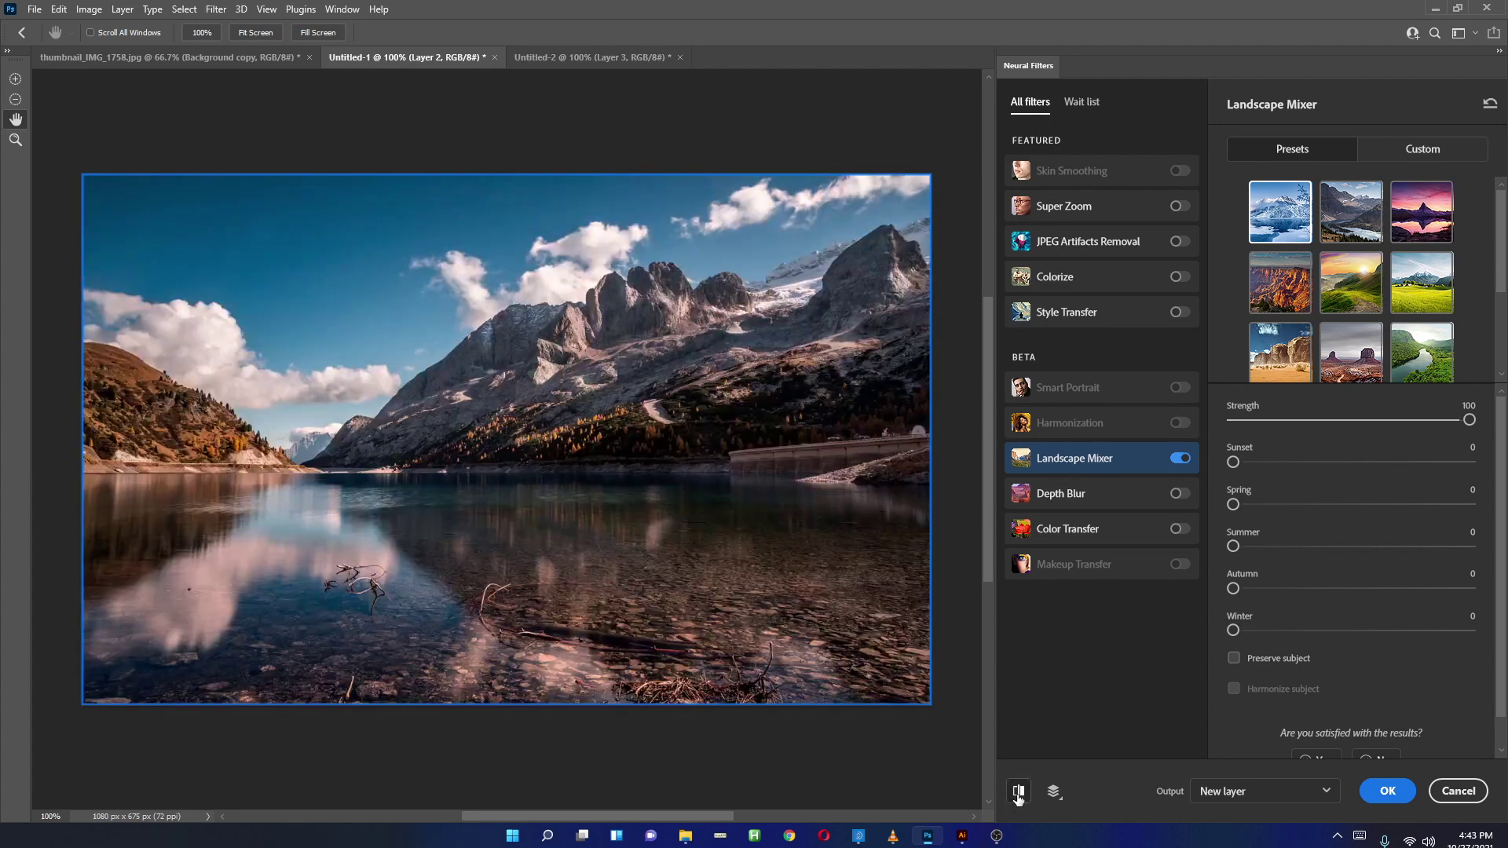
click(1019, 793)
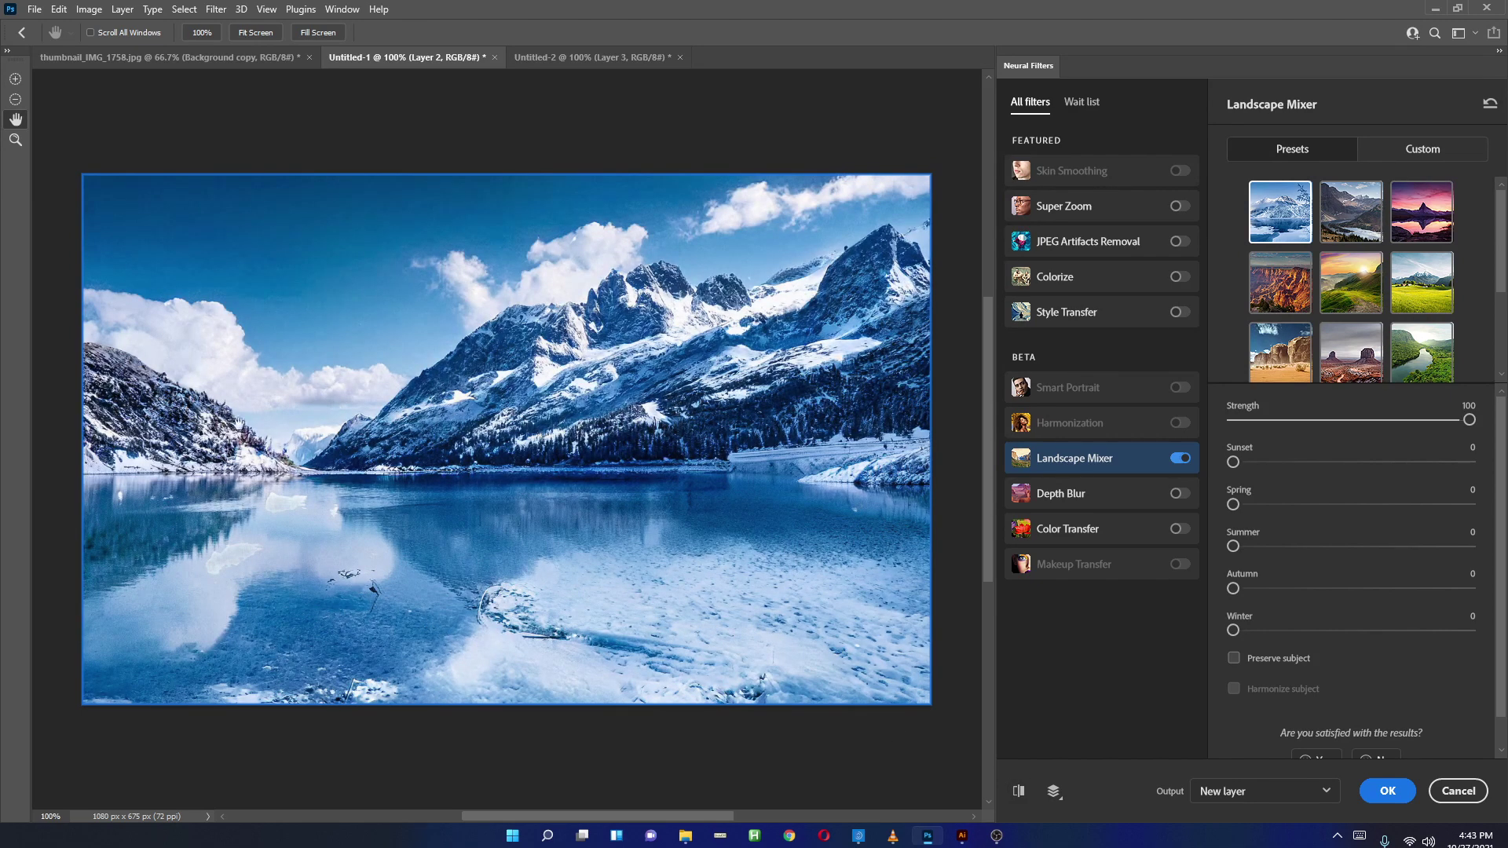
click(1054, 792)
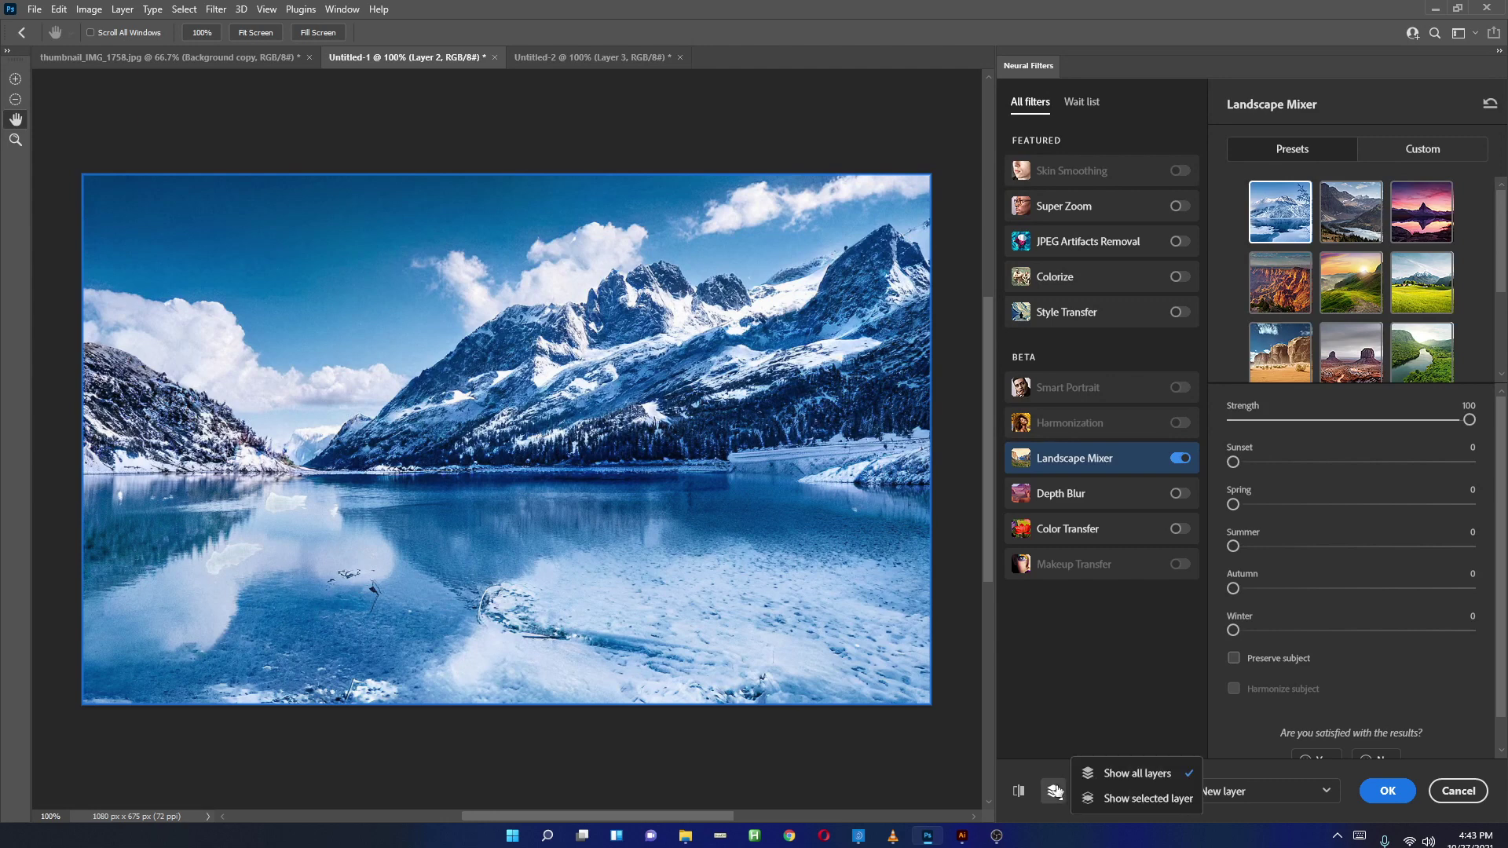
click(1031, 756)
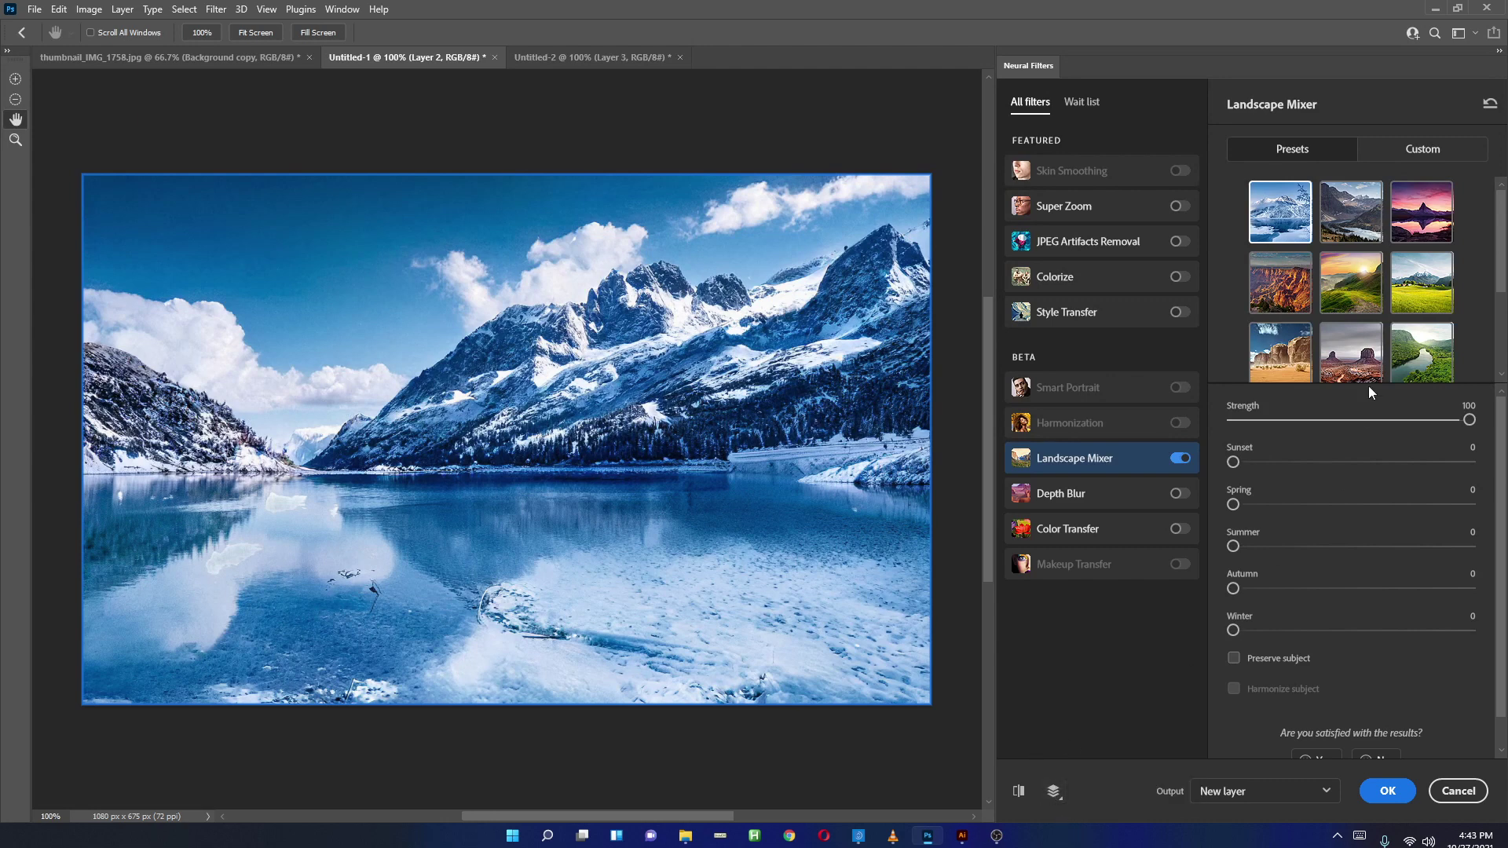
Switch to the green river valley preset and compare it with the original image.
drag(1502, 259, 1495, 309)
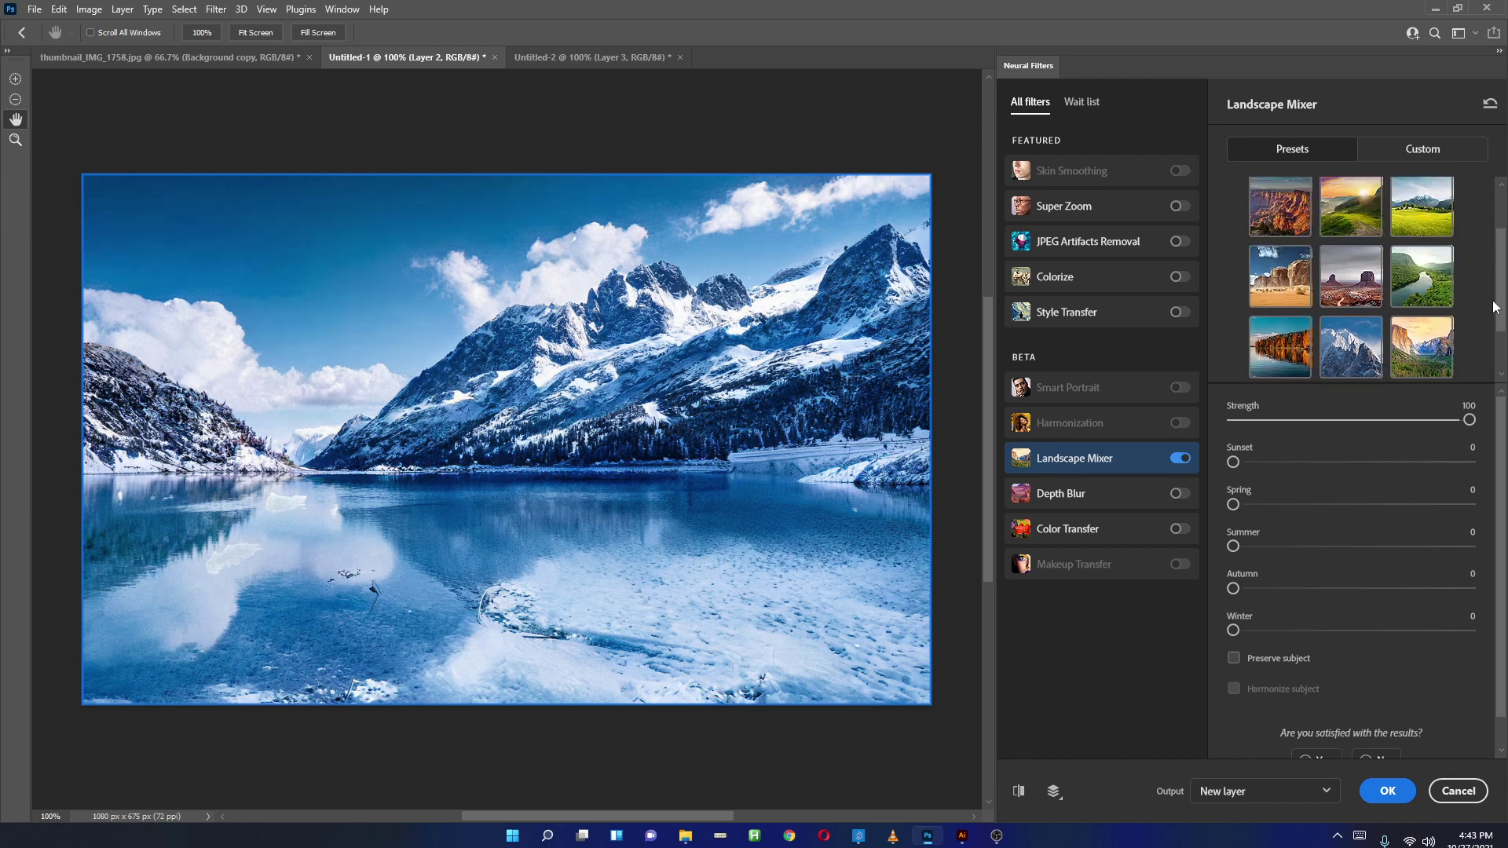
click(1416, 283)
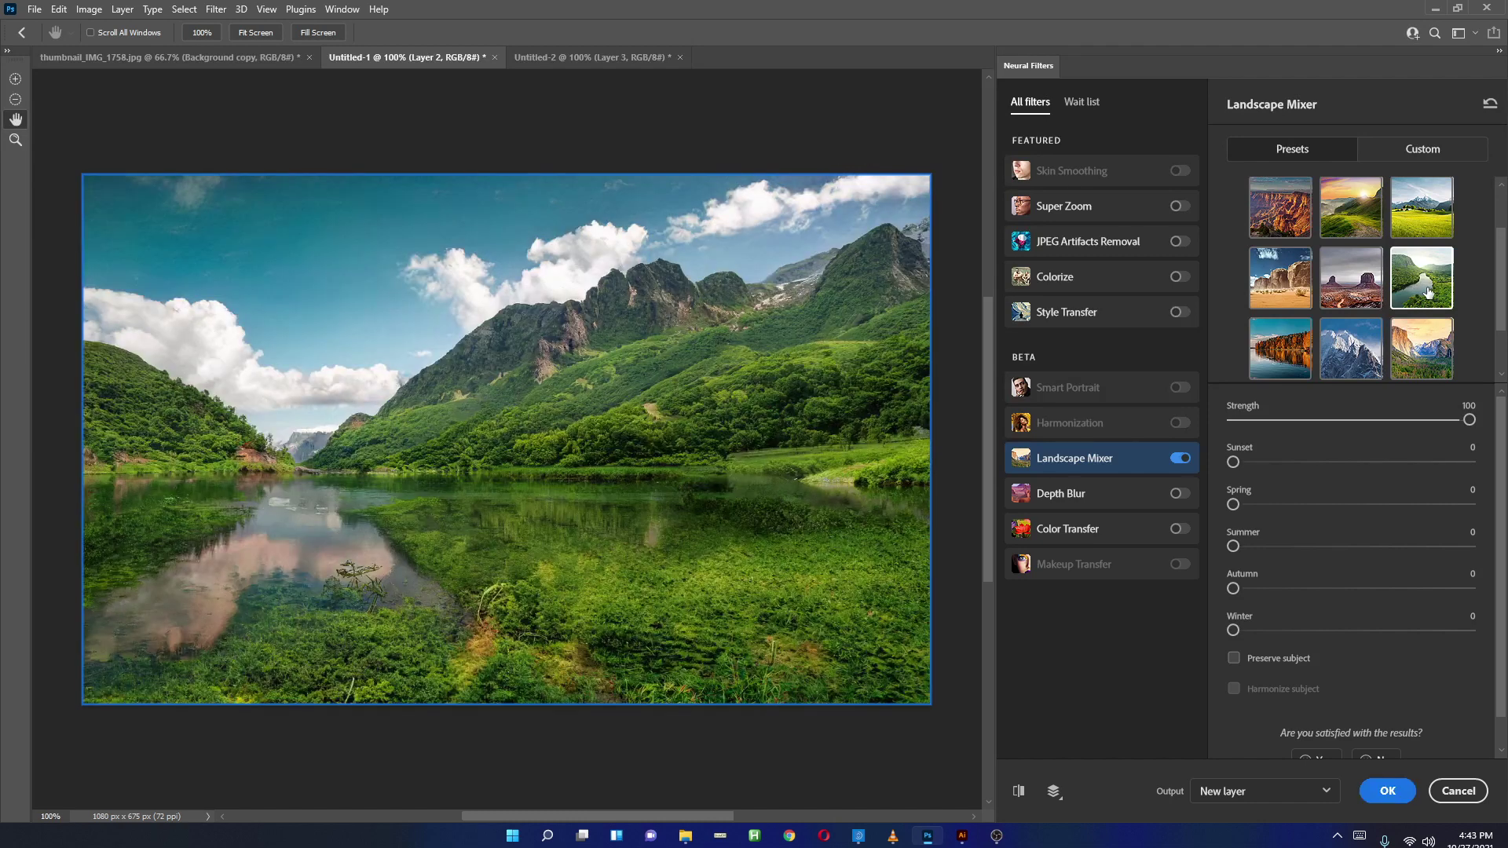
click(1020, 791)
click(1020, 792)
click(1020, 792)
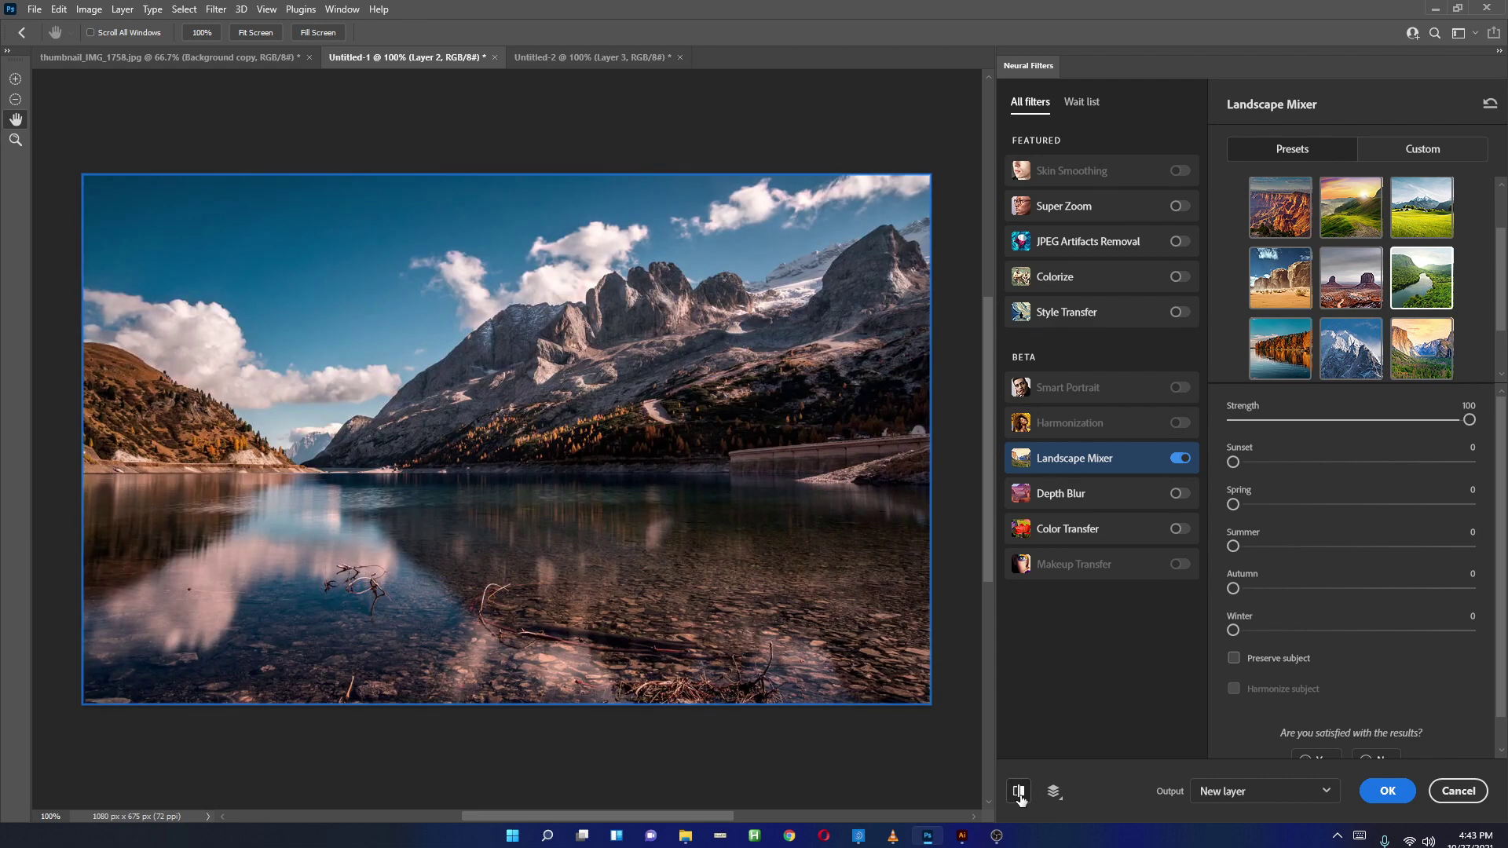
click(1020, 793)
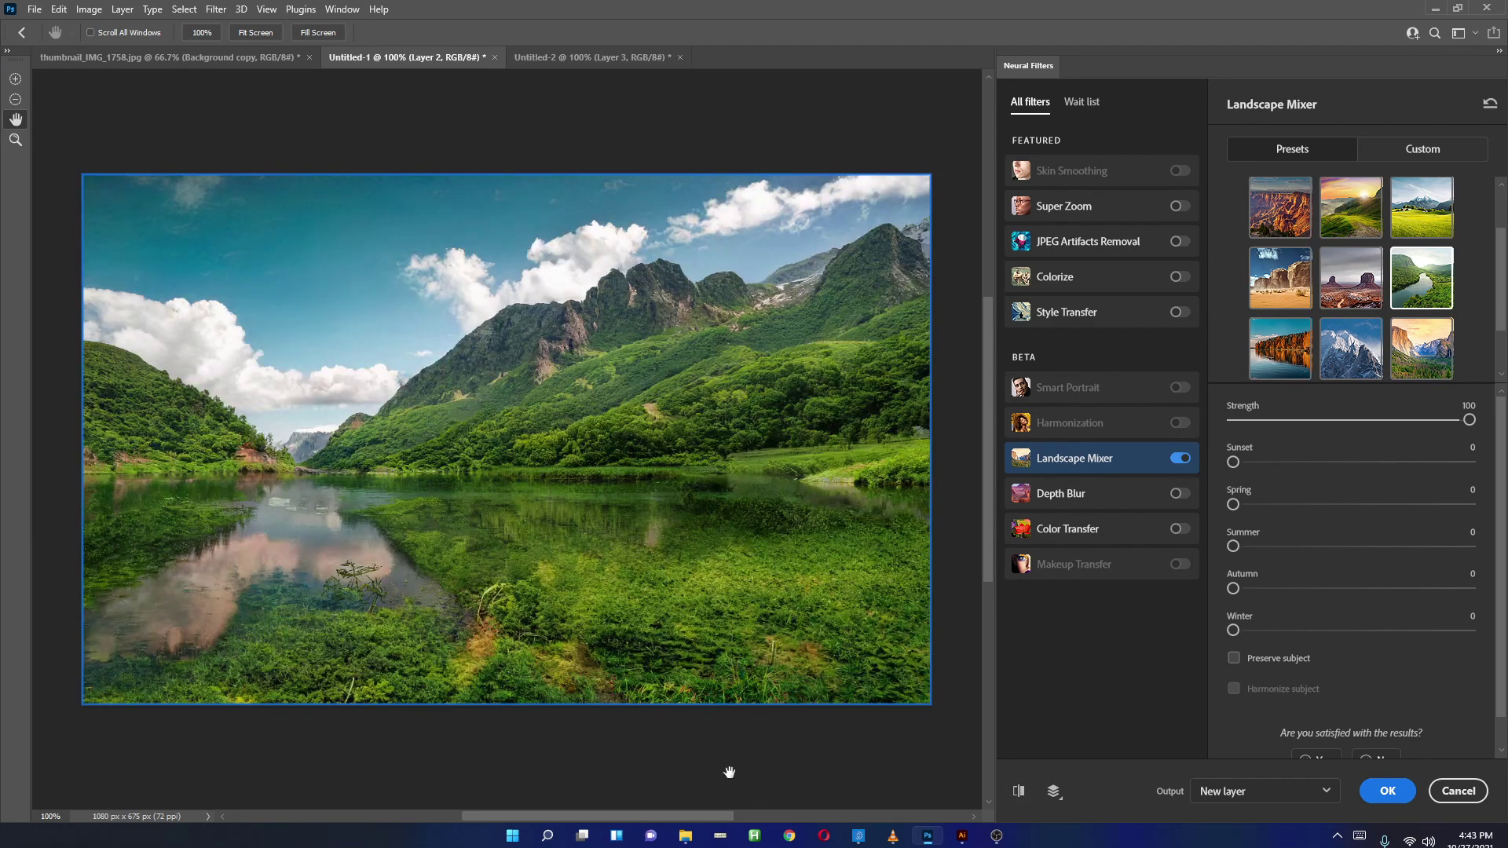
Output the green landscape as a new layer, hide Layers 1 and 2, select Background, then switch to Illustrator.
click(1387, 792)
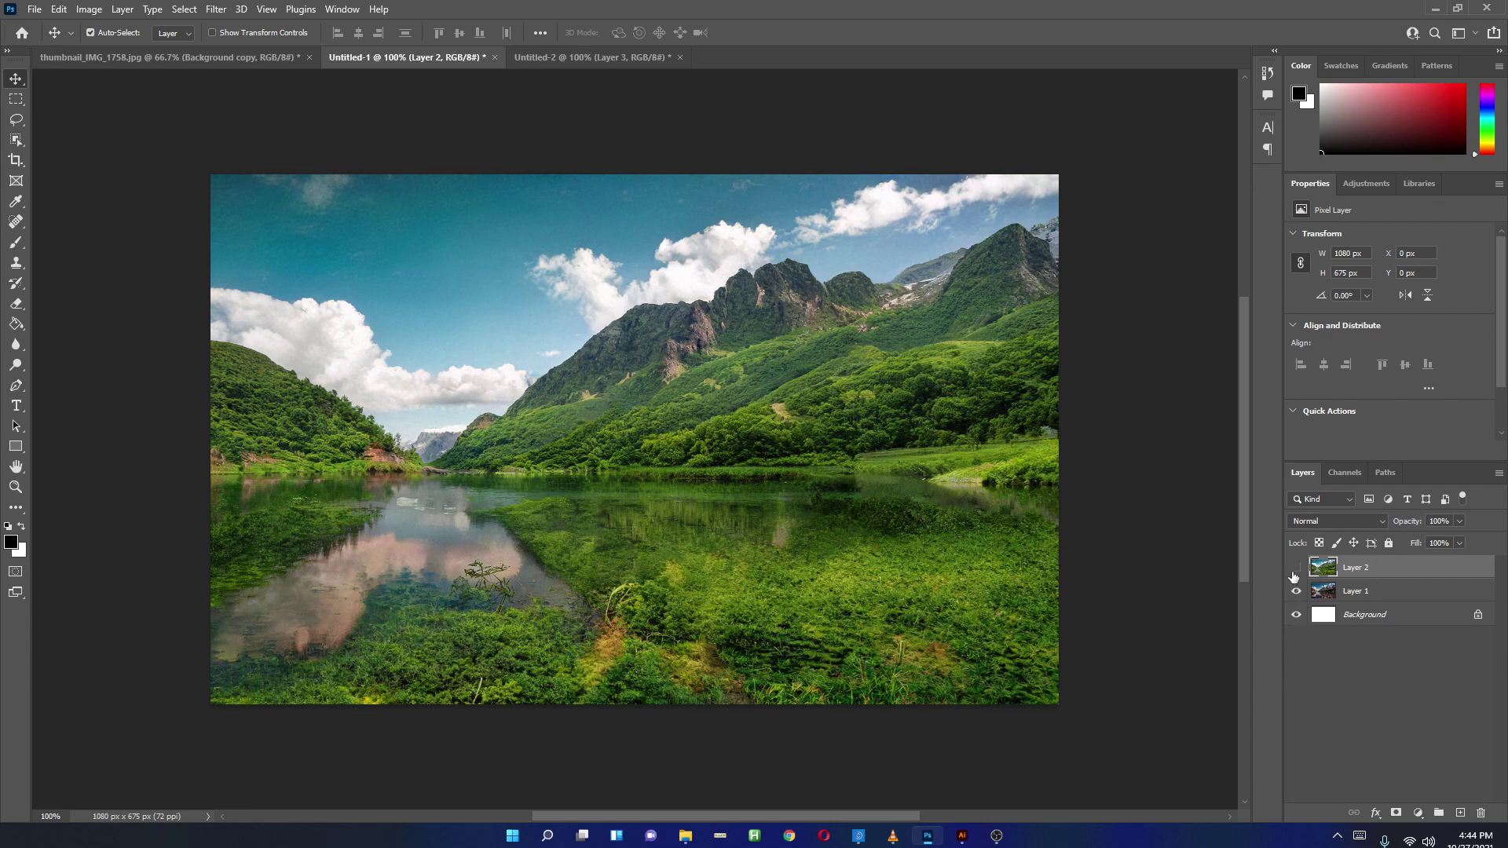
drag(1297, 567, 1296, 591)
click(1384, 620)
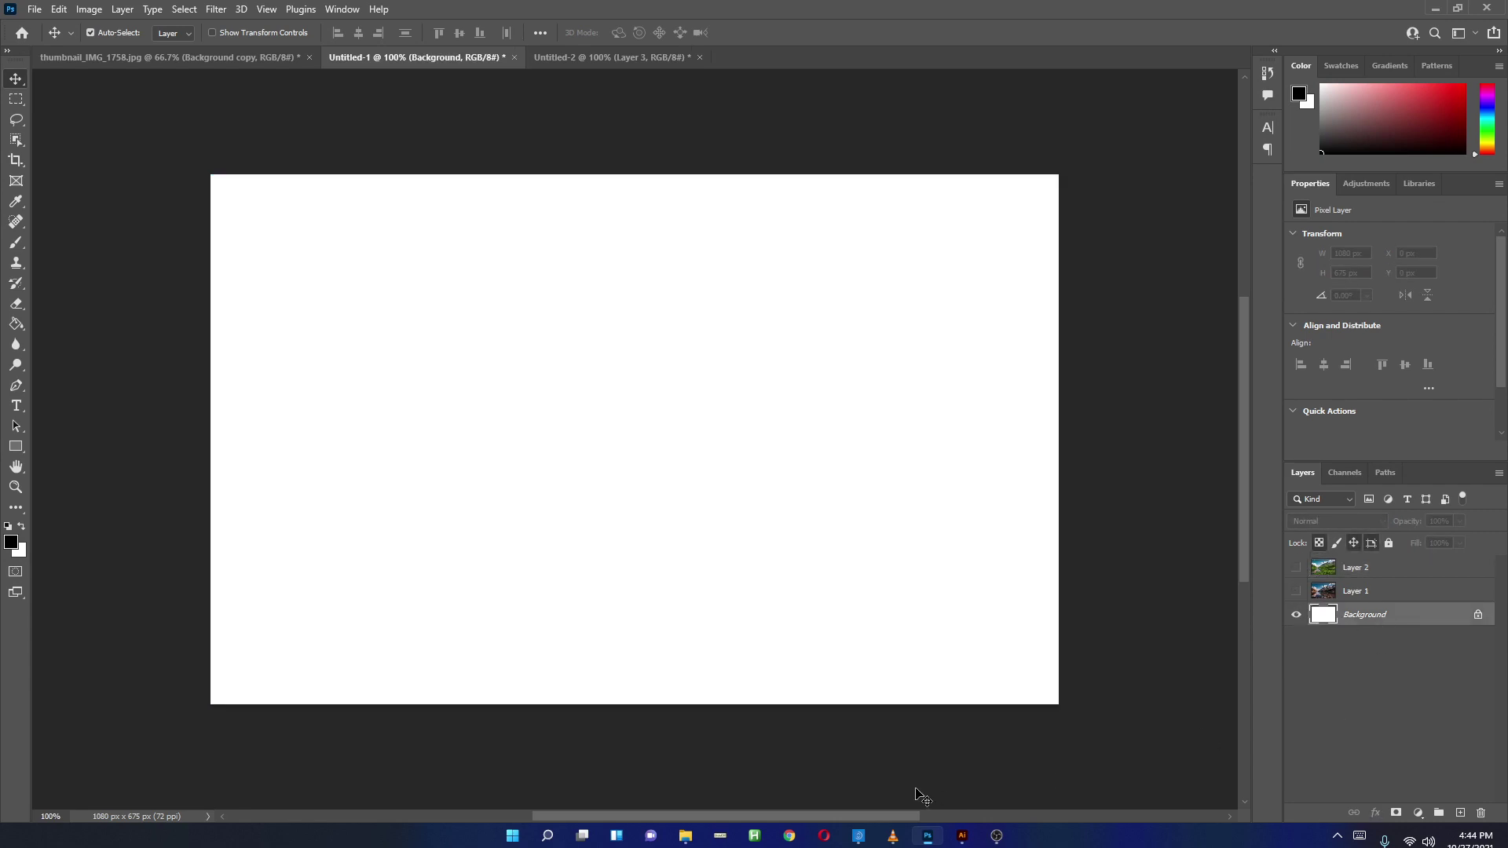
click(962, 836)
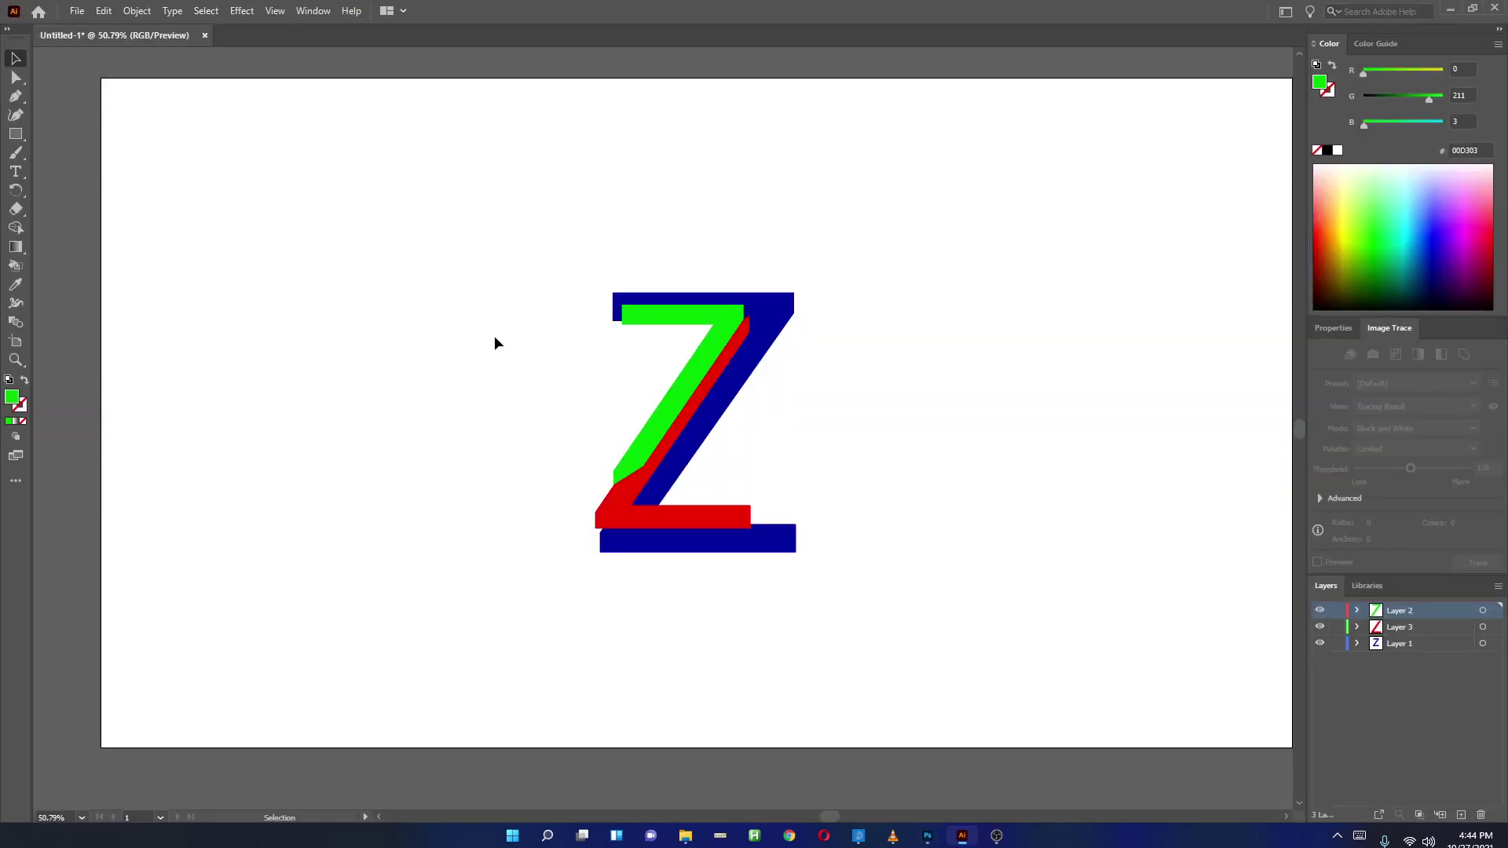
Marquee-select the blue, red and green Z across Layers 1–3, copy it, and return to Photoshop.
click(1405, 645)
click(1405, 628)
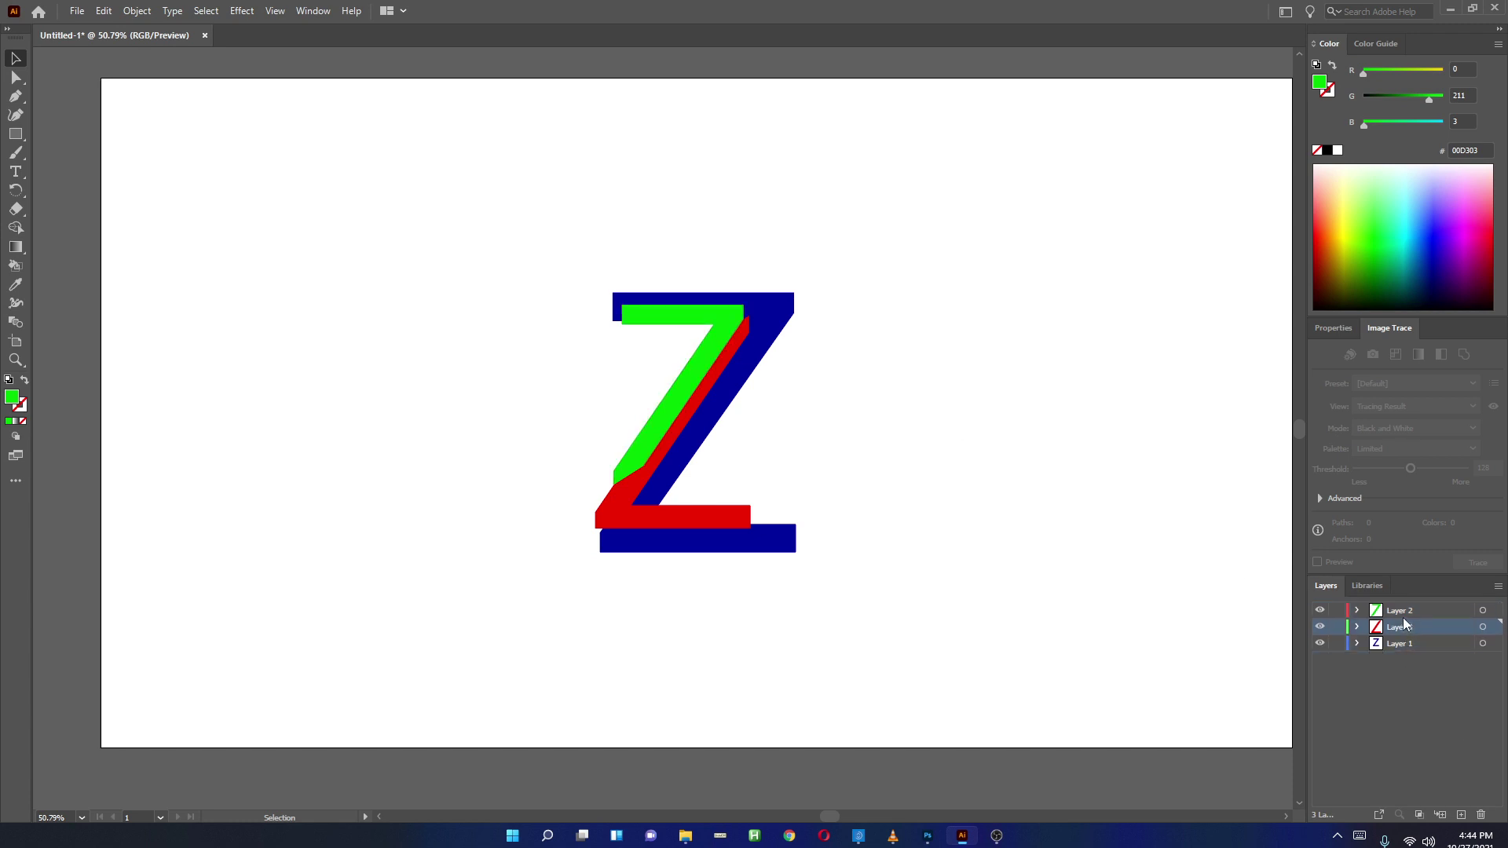
click(1403, 611)
drag(540, 238, 909, 609)
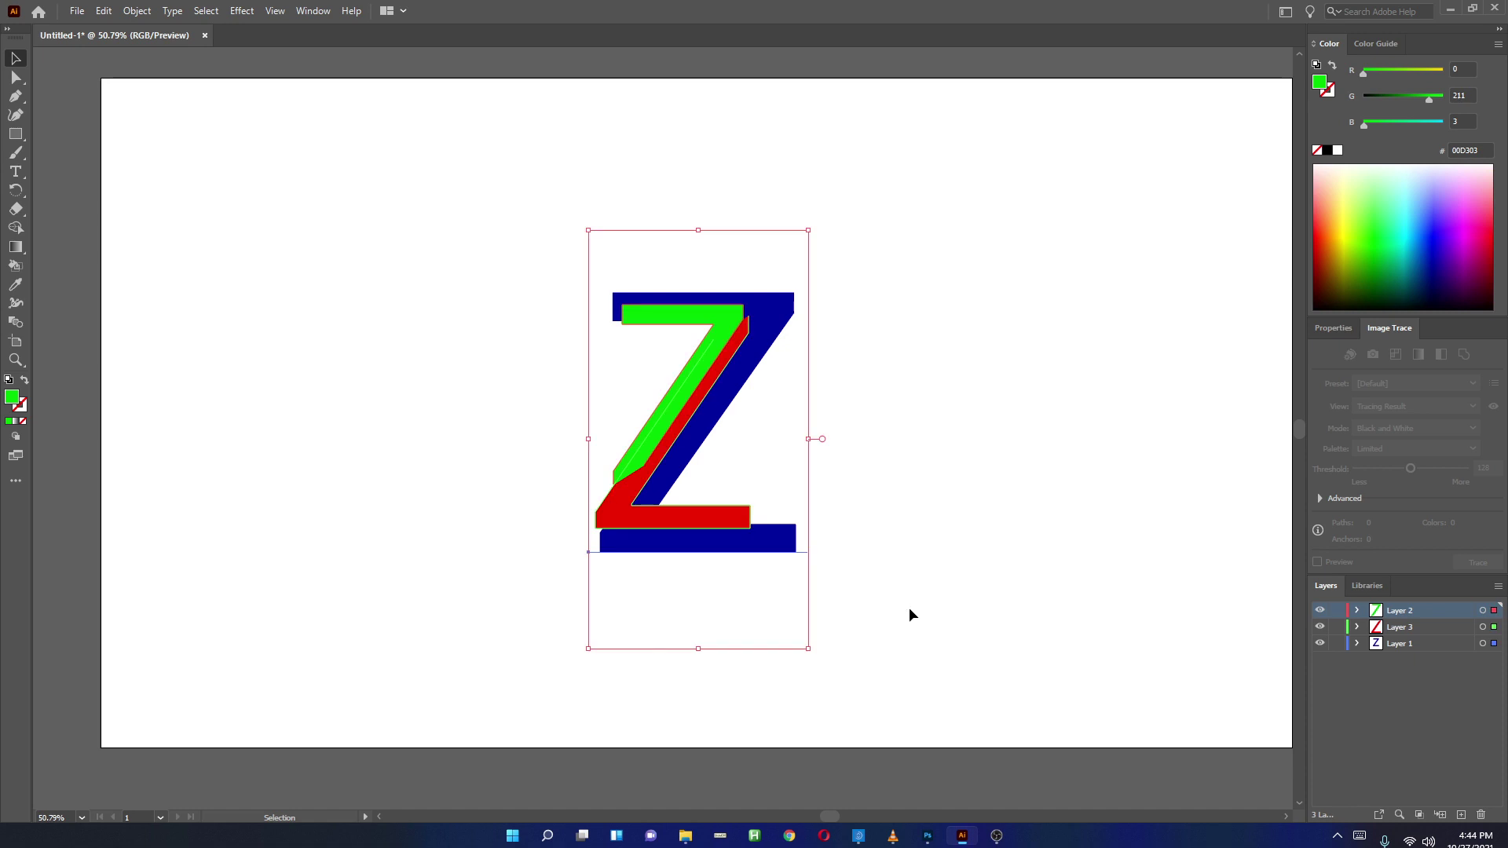
click(75, 12)
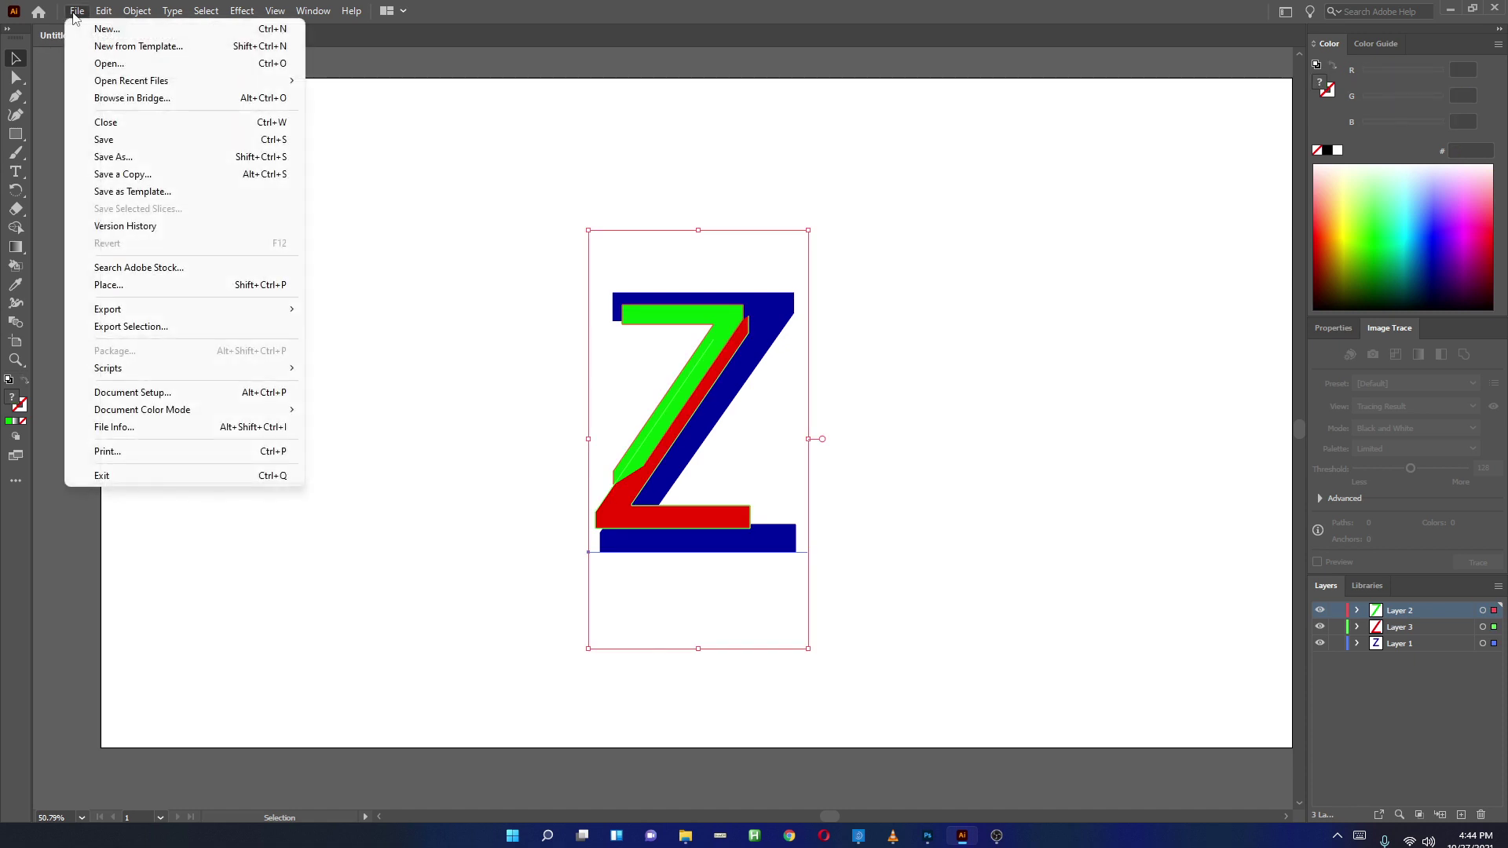
mouse_move(103, 11)
click(125, 88)
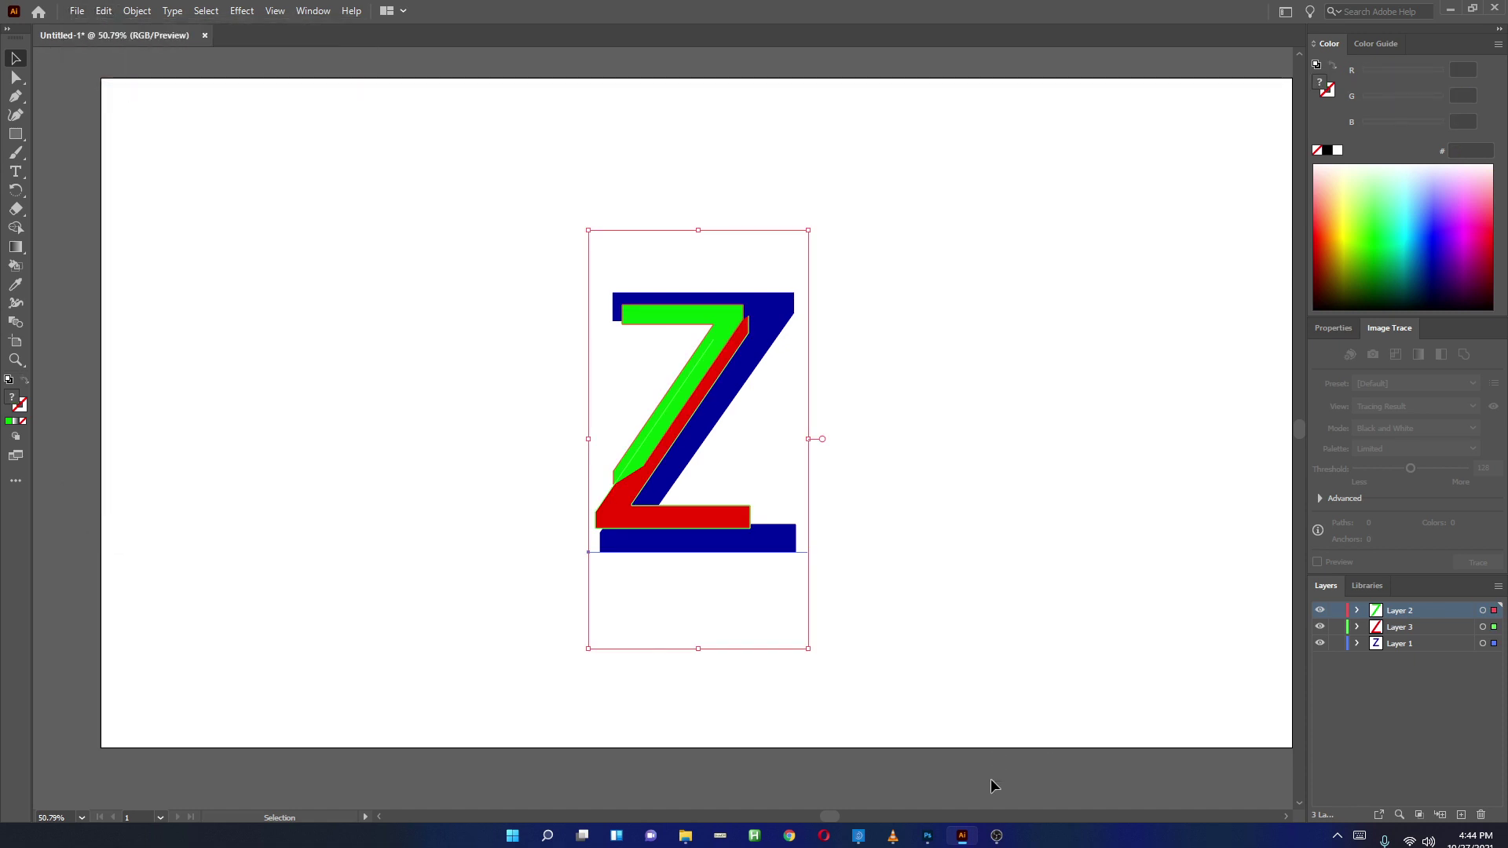
click(930, 838)
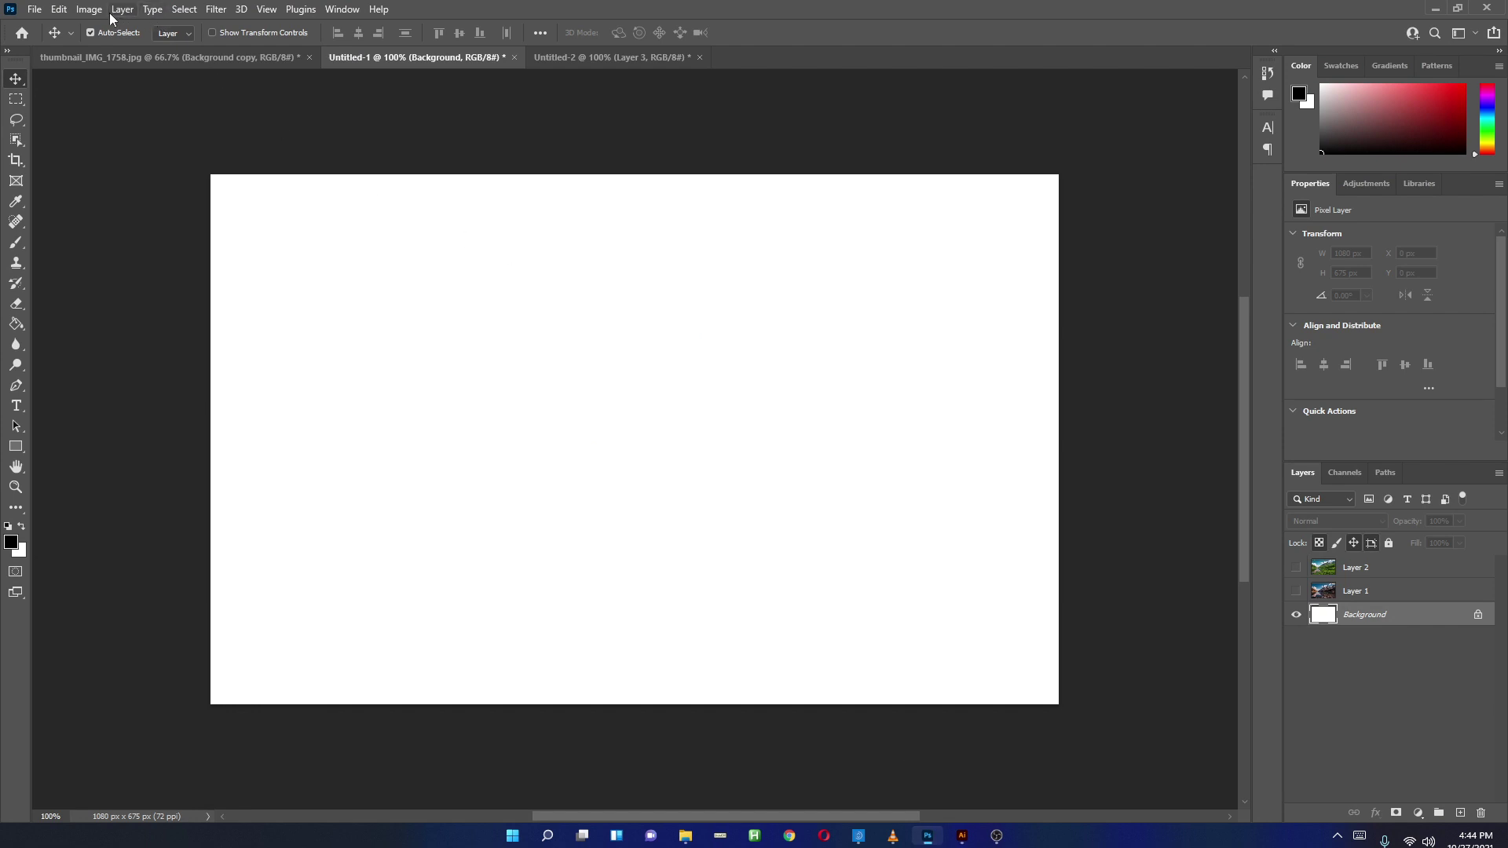
Paste the copied Z into Untitled-1 with the Layers option to keep Illustrator's structure.
click(59, 9)
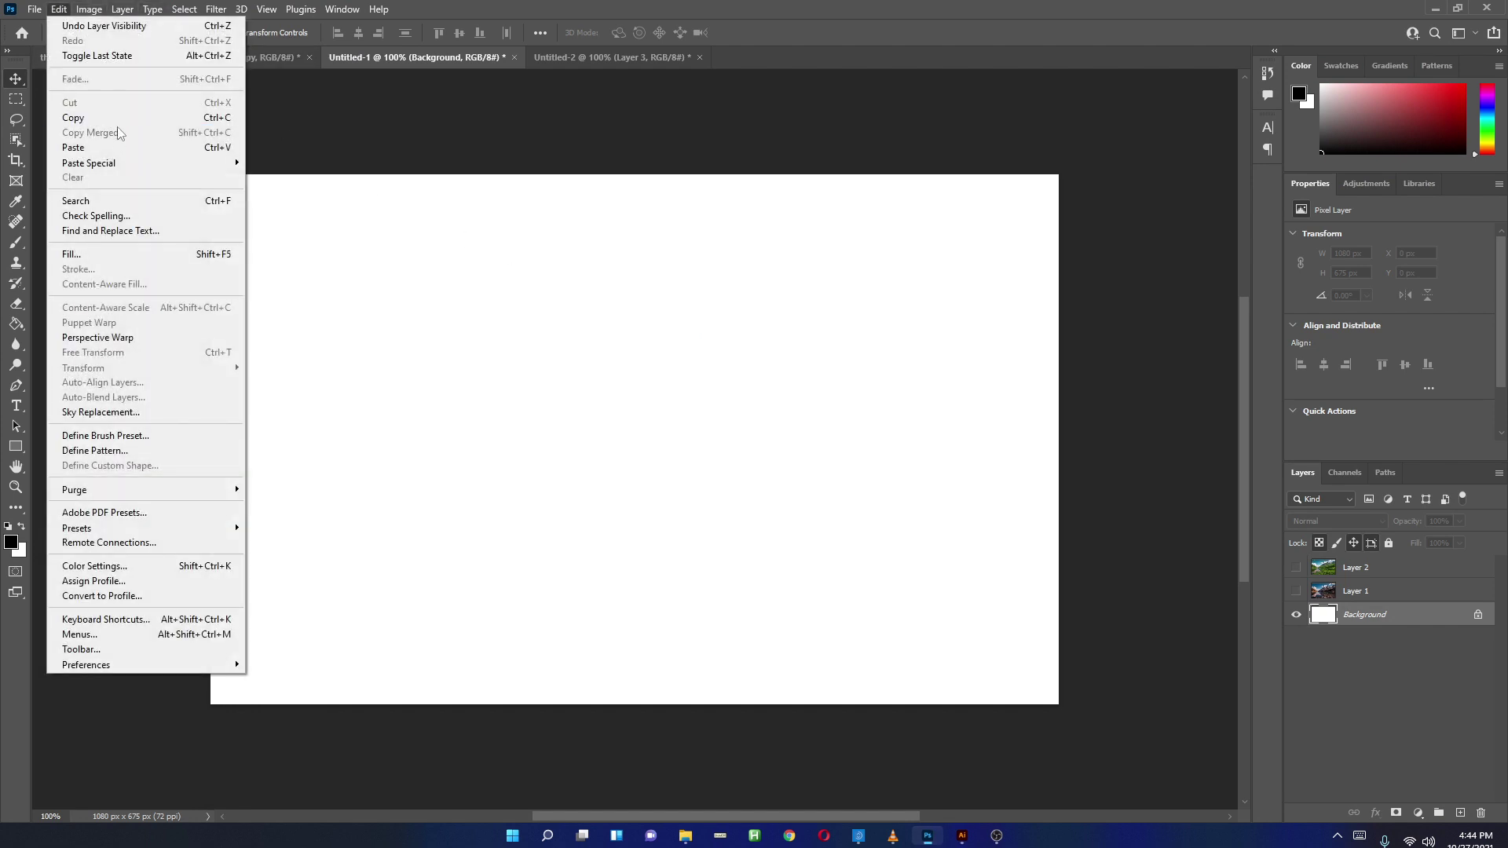
click(120, 149)
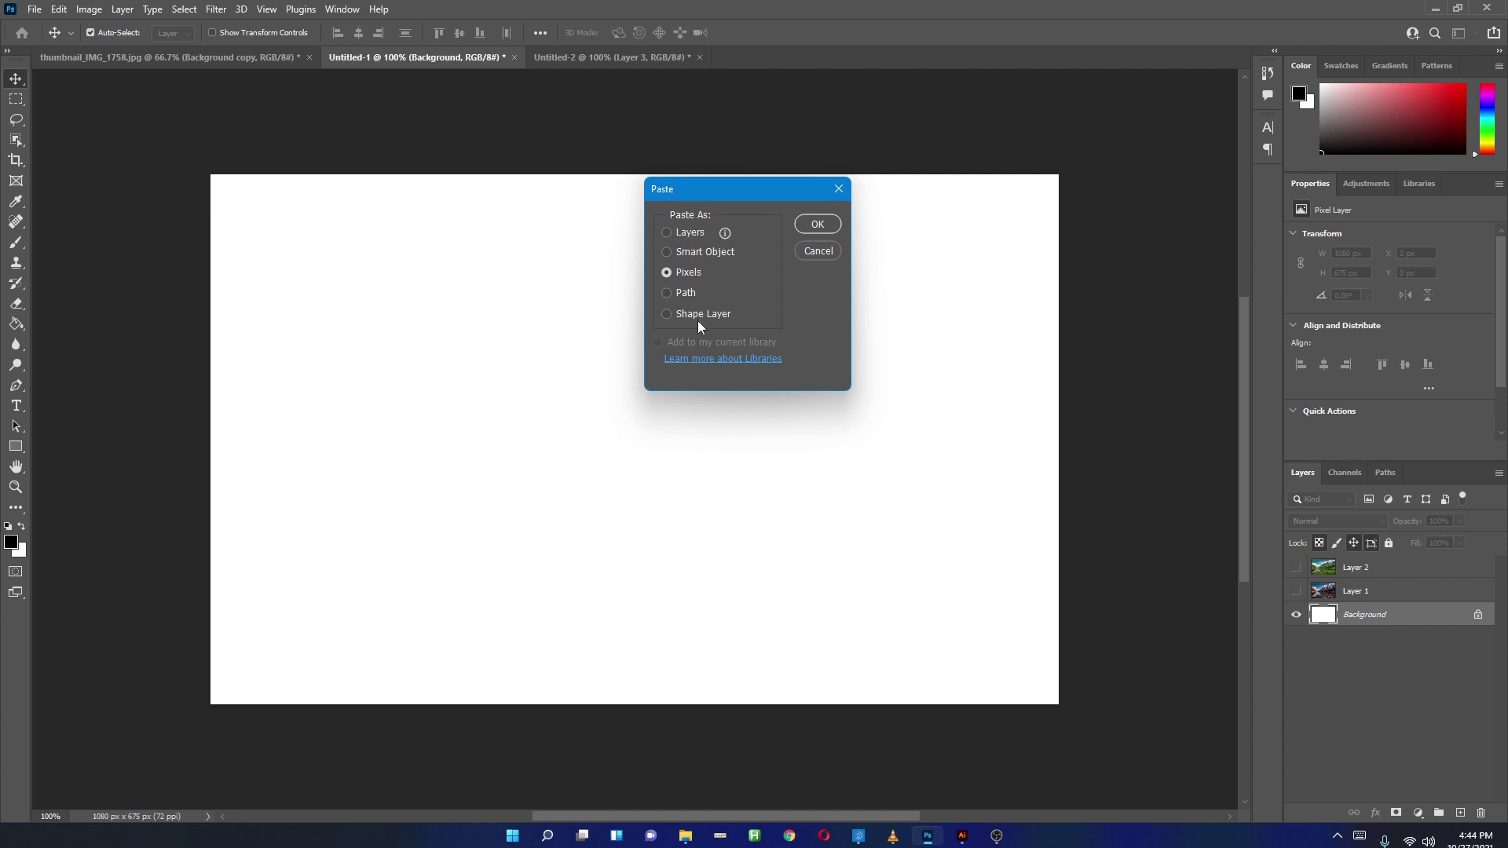
click(683, 235)
mouse_move(724, 234)
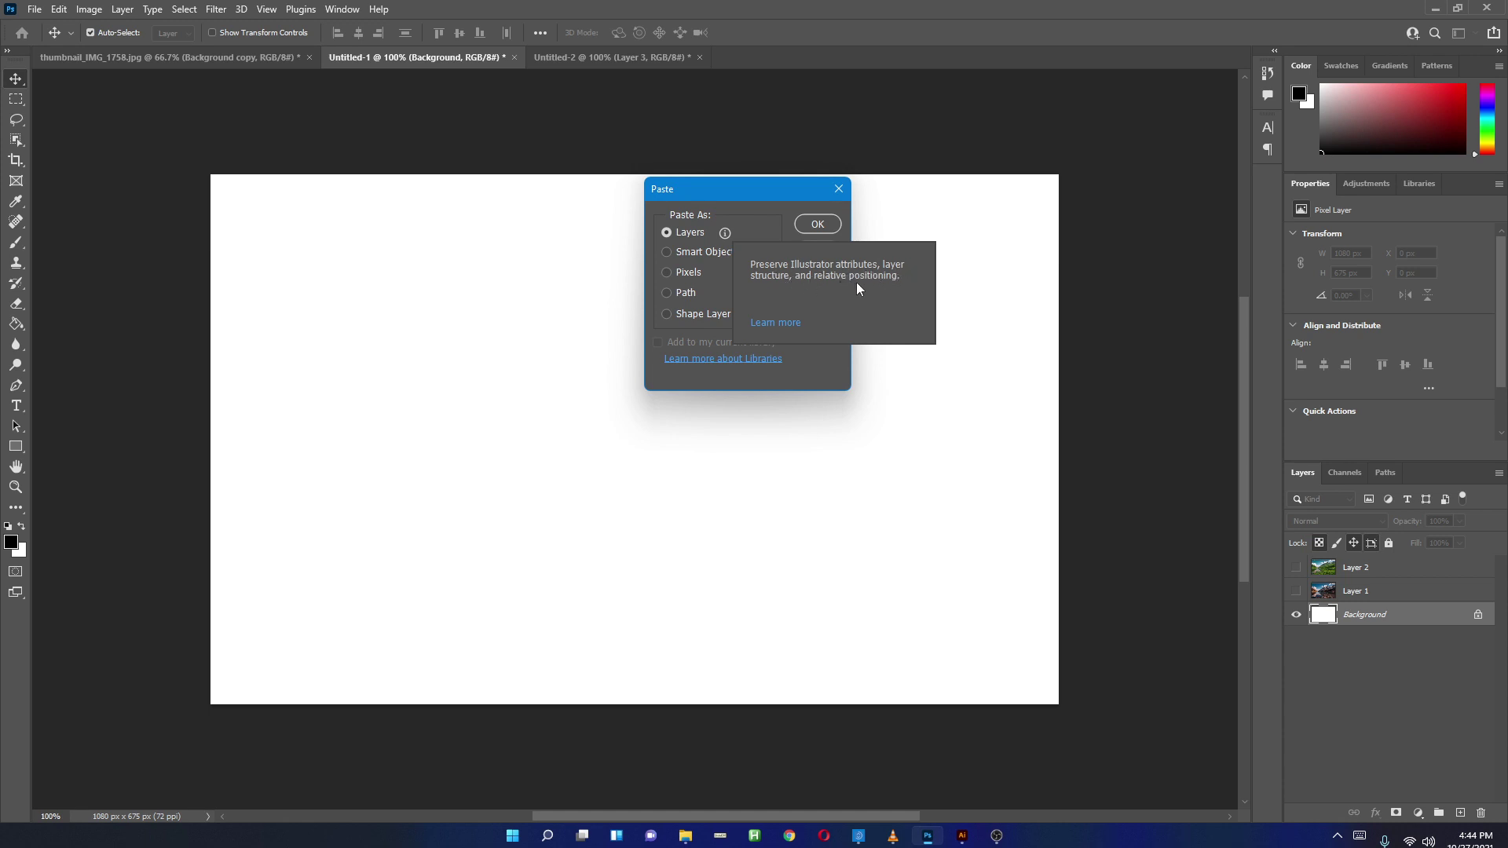
click(818, 224)
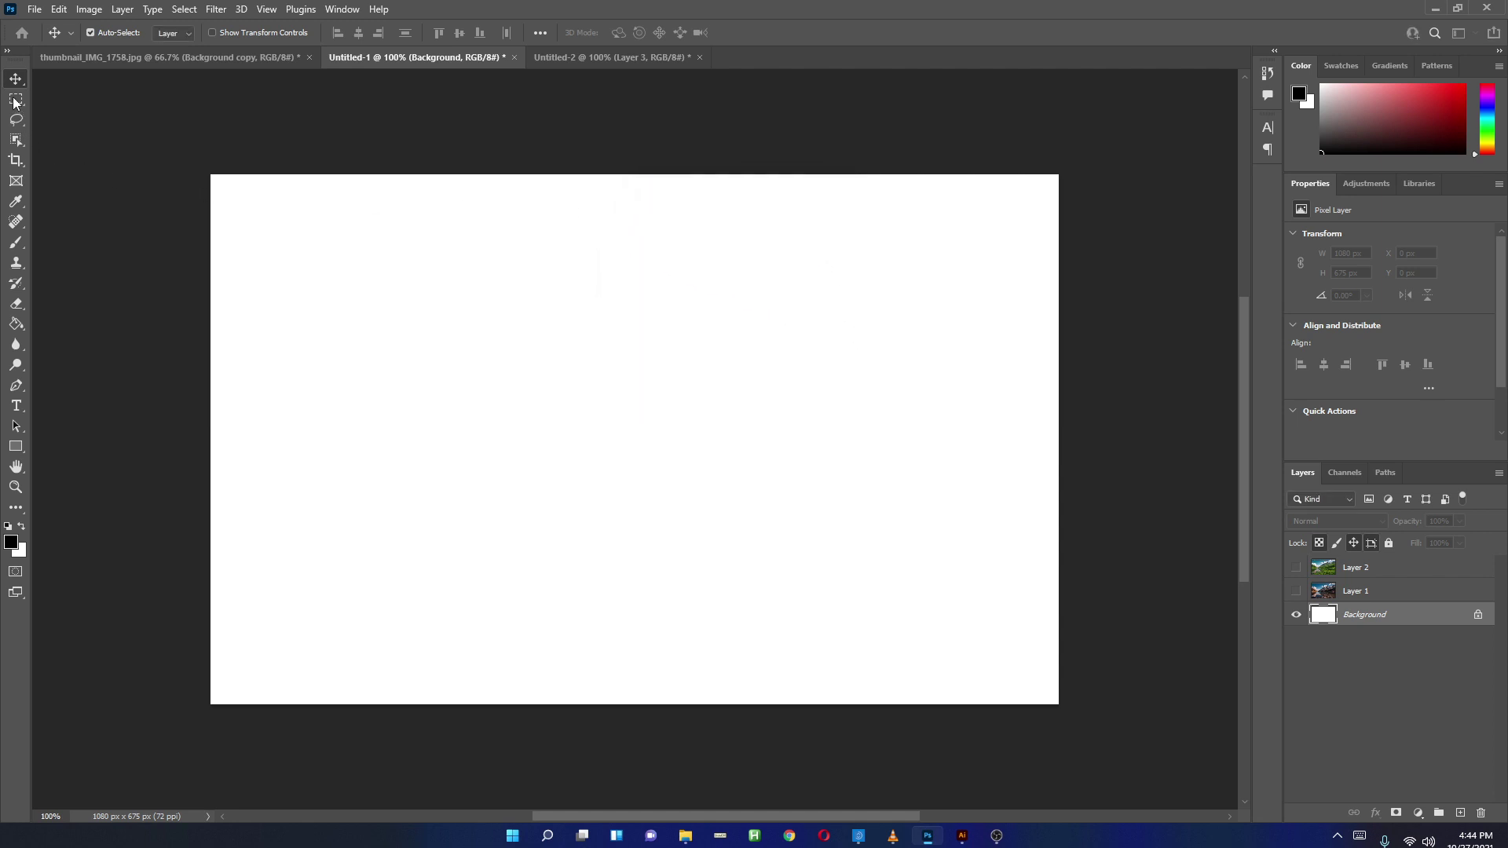
key(ctrl+v)
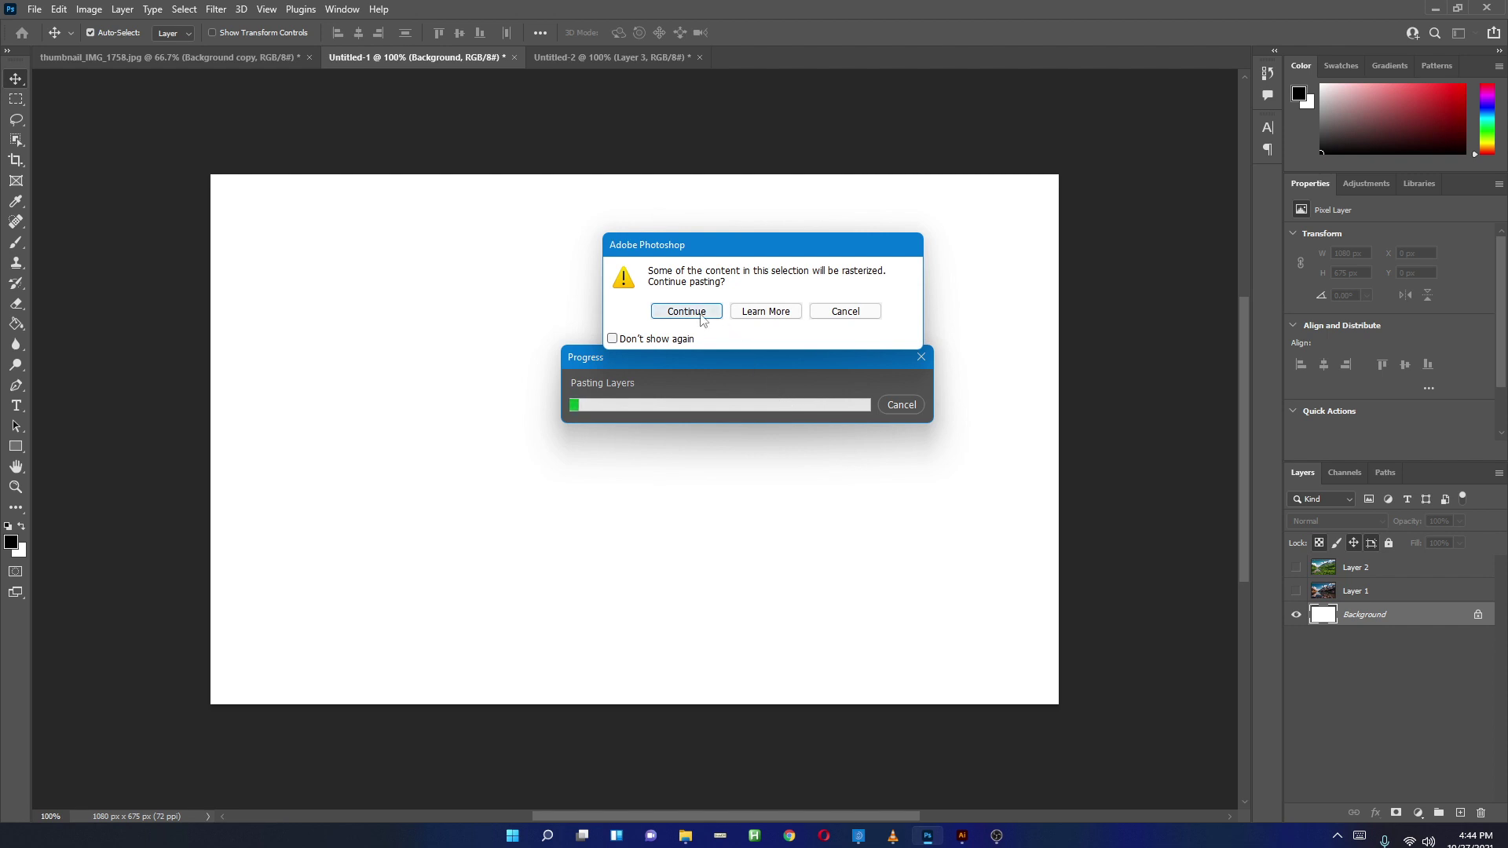
Continue past the rasterize warning and toggle the blue, red and green Z groups' visibility.
click(701, 315)
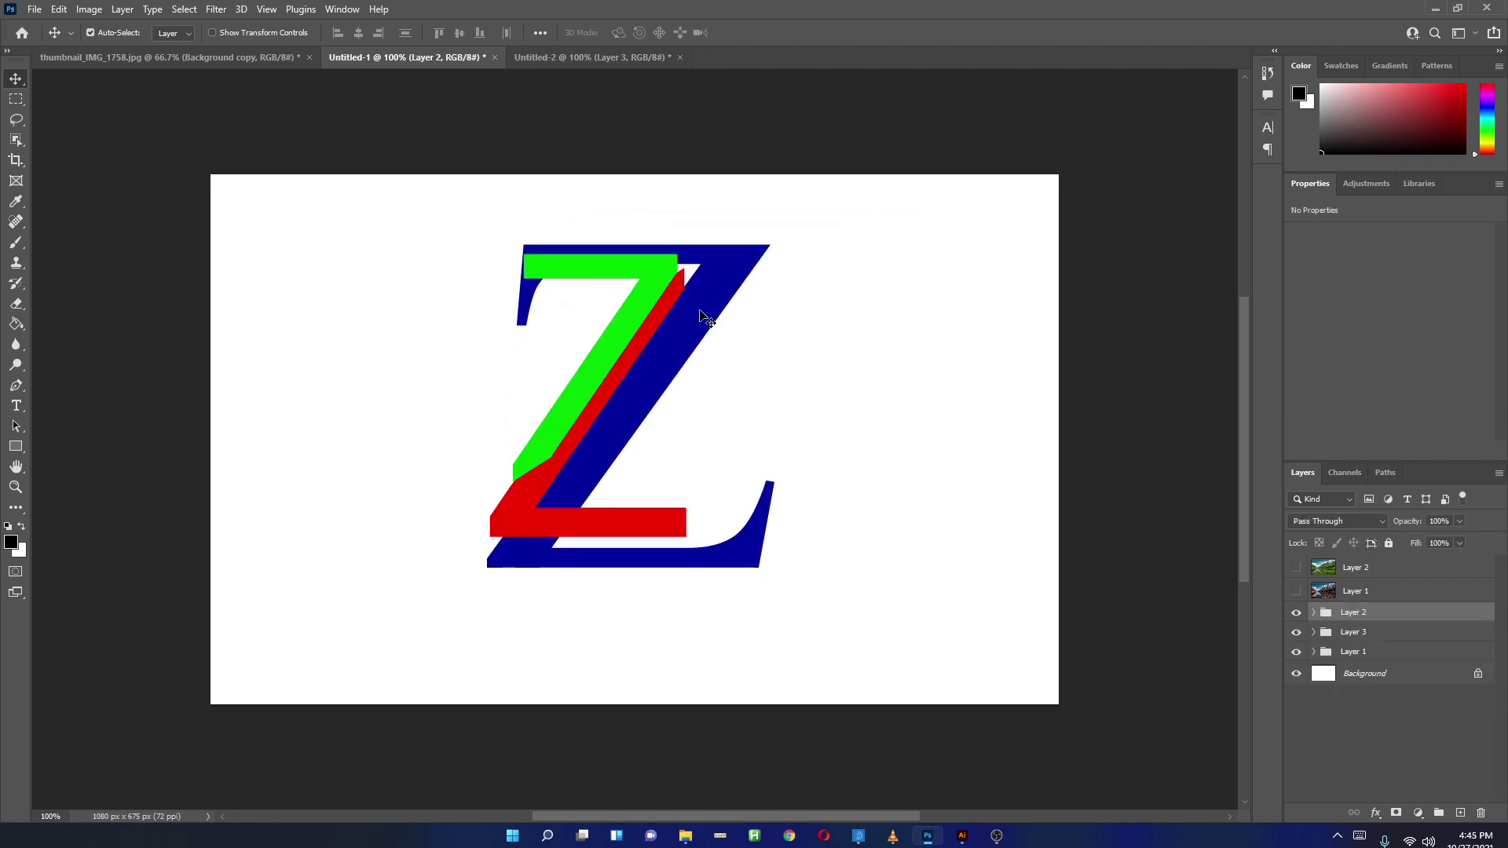
click(1296, 653)
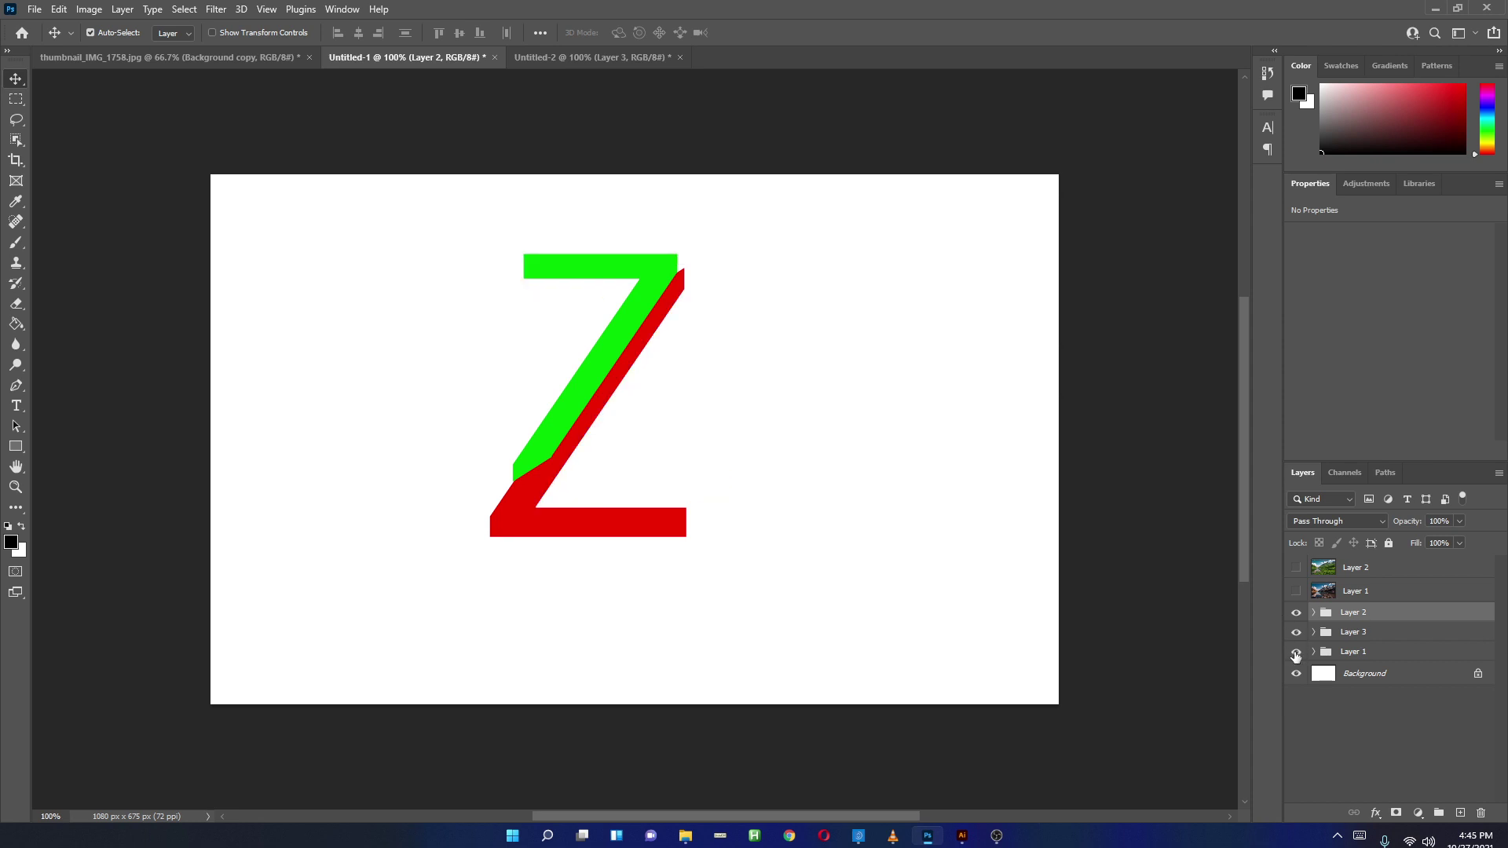
click(1296, 654)
click(1297, 634)
click(1298, 634)
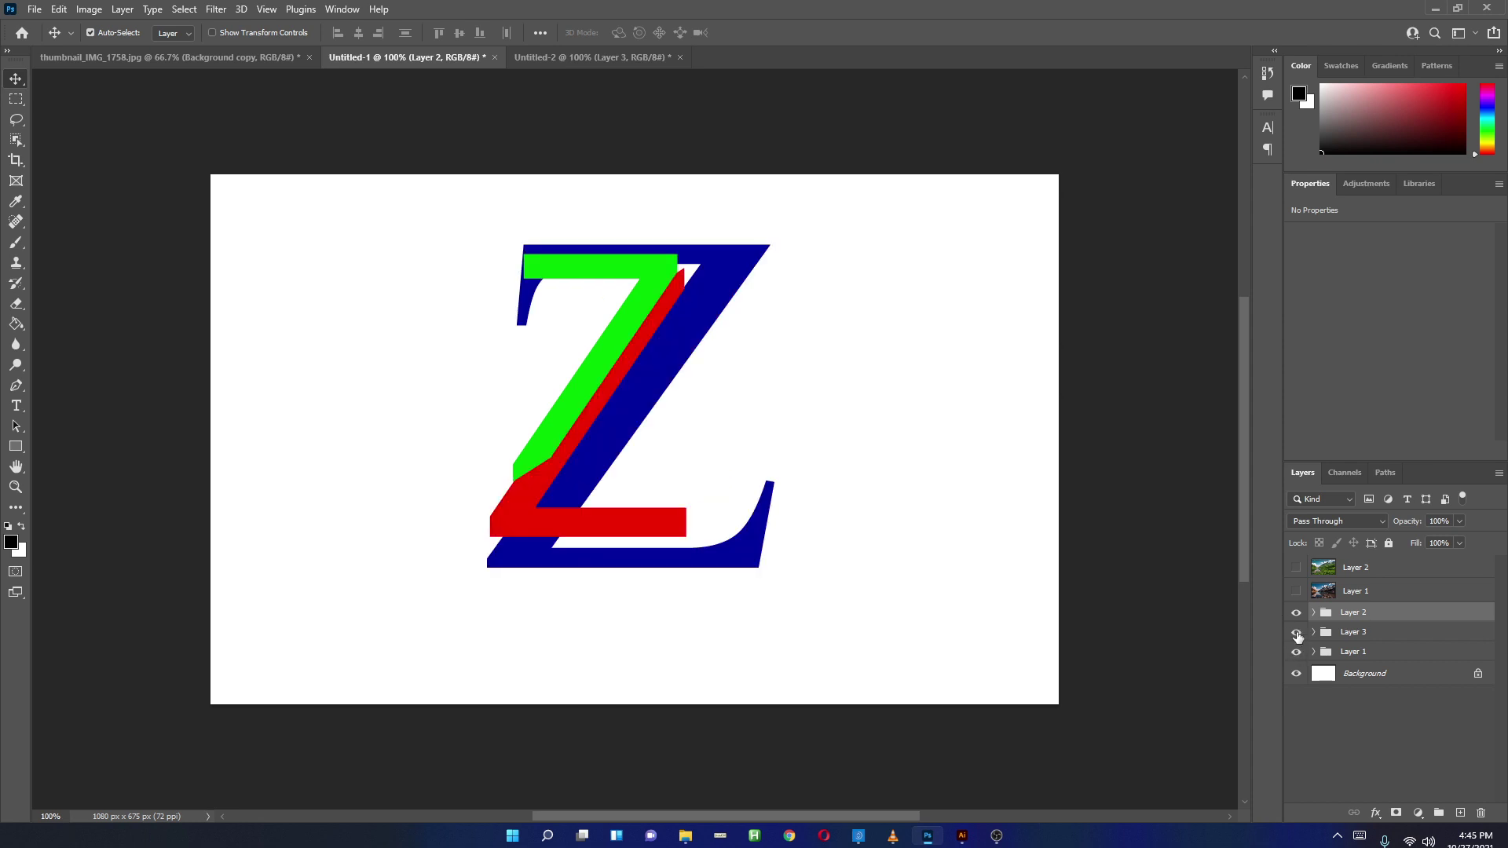
click(1296, 613)
click(1297, 613)
Expand and inspect the Layer 1 group, then recheck the red and green Z visibility.
click(1314, 653)
click(1309, 657)
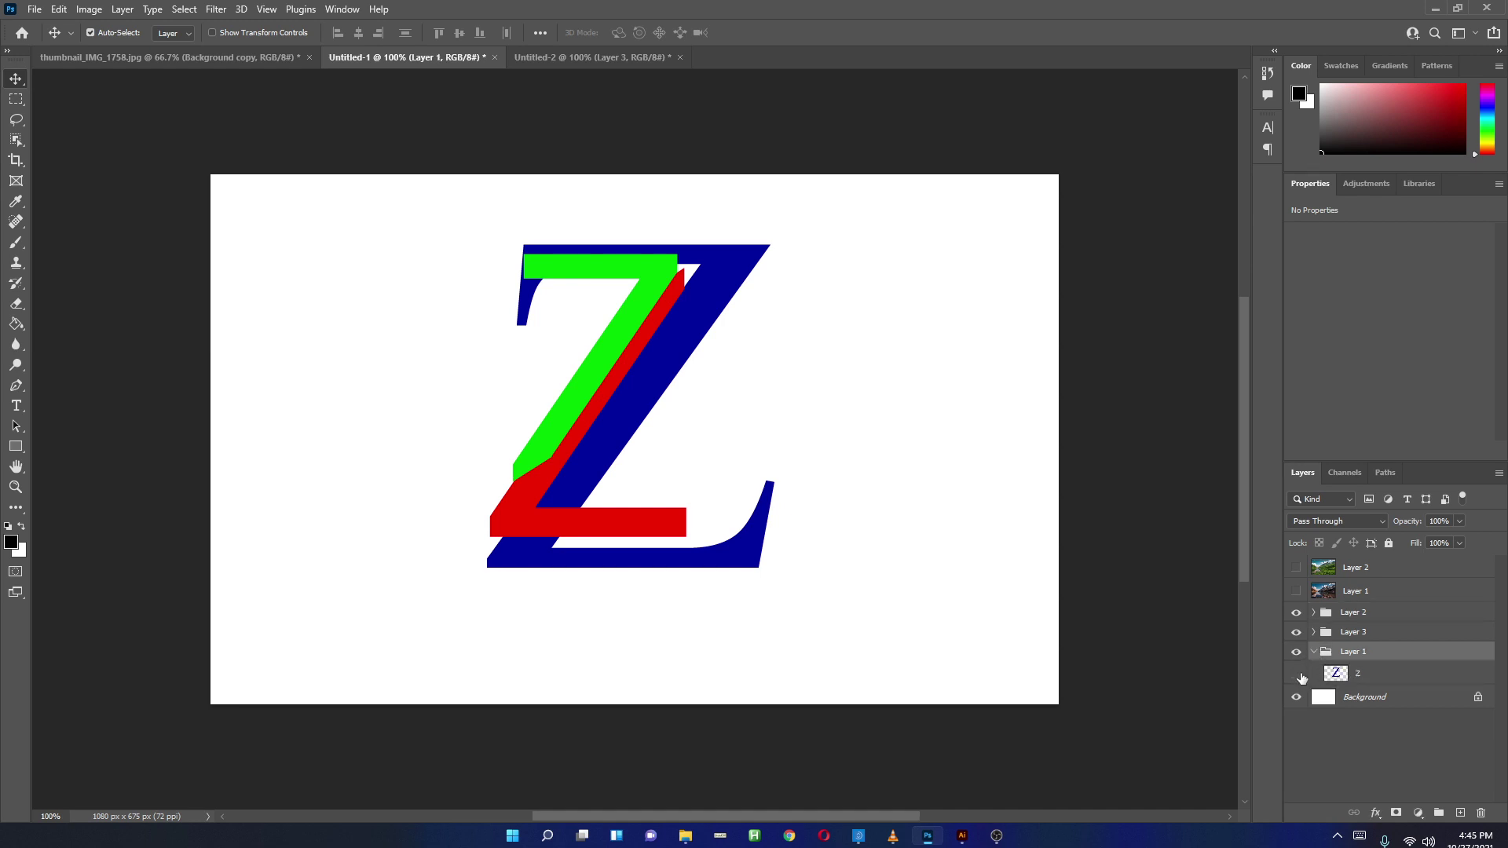
click(1296, 674)
click(1297, 674)
click(1313, 652)
click(1296, 633)
click(1297, 633)
click(1296, 613)
click(1297, 614)
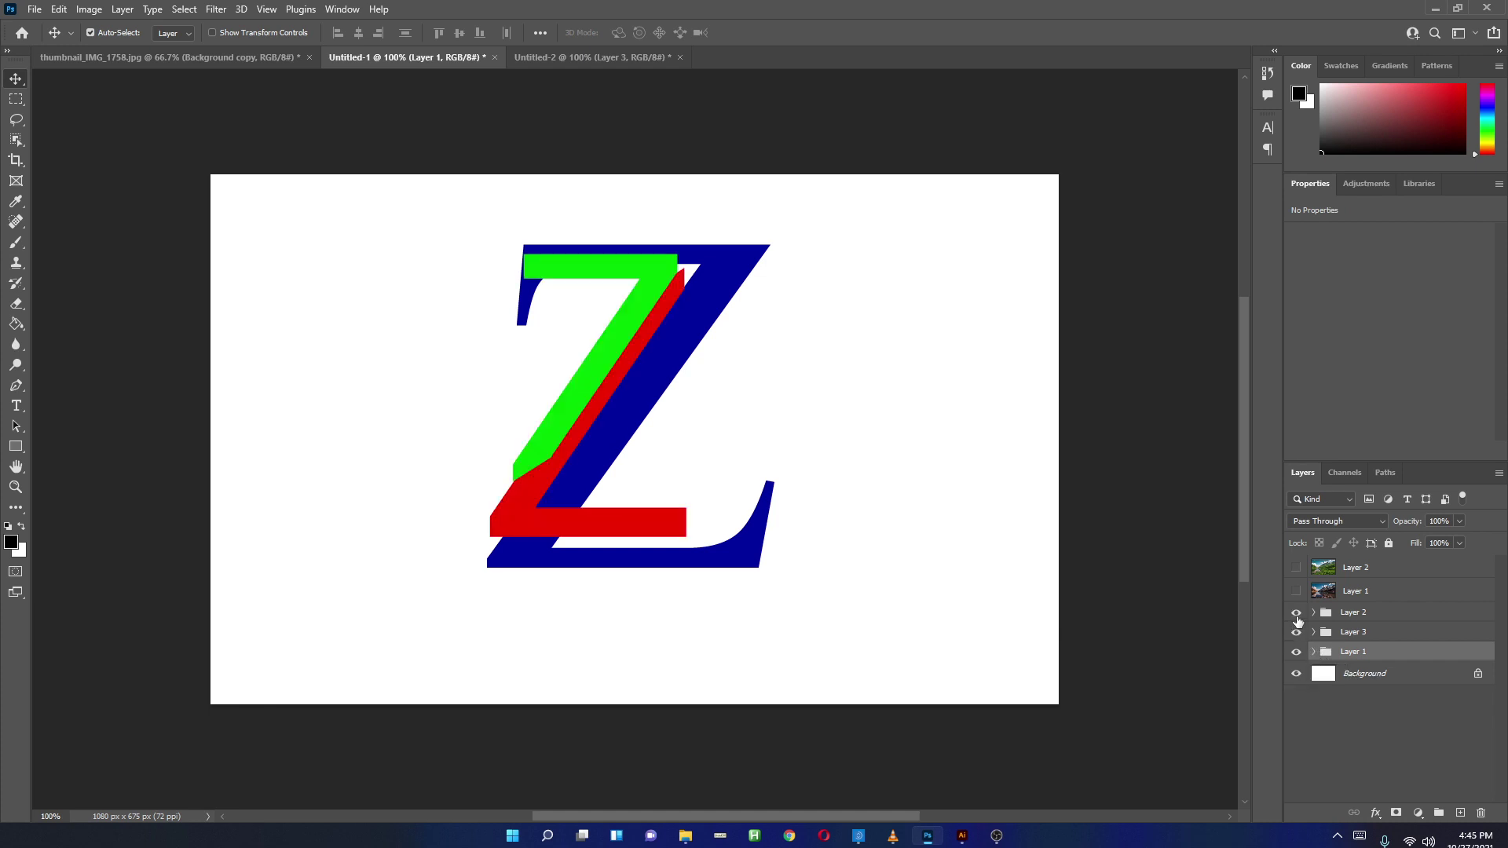